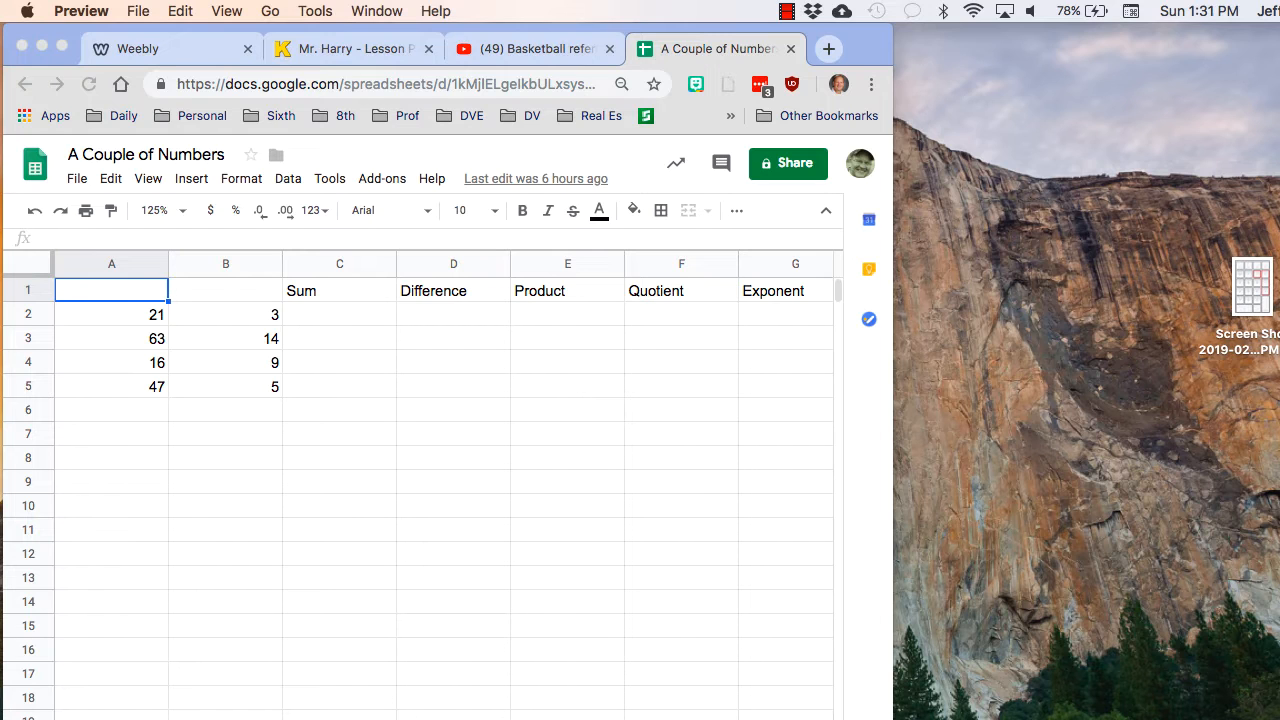
- Detach the basketball referee YouTube video into its own smaller browser window and place it beside the spreadsheet
{"action": "left_click", "coordinate": [536, 49]}
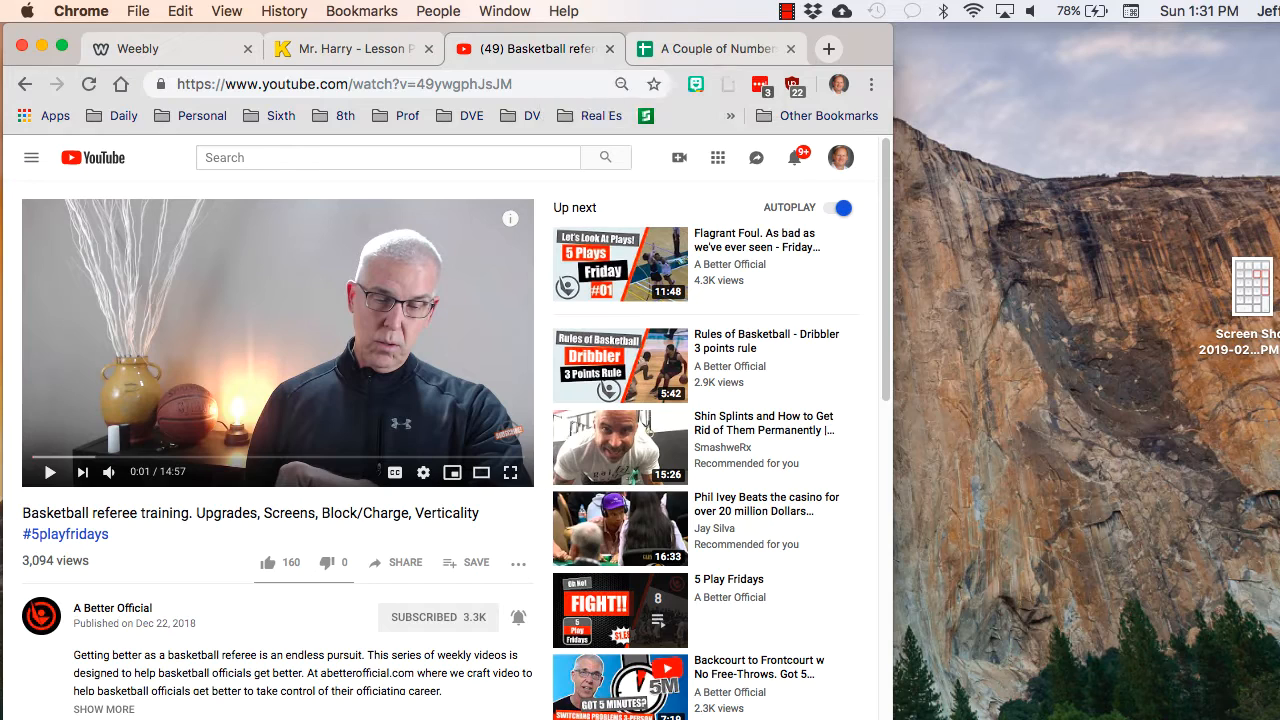
{"action": "left_click_drag", "start_coordinate": [536, 49], "coordinate": [1027, 84]}
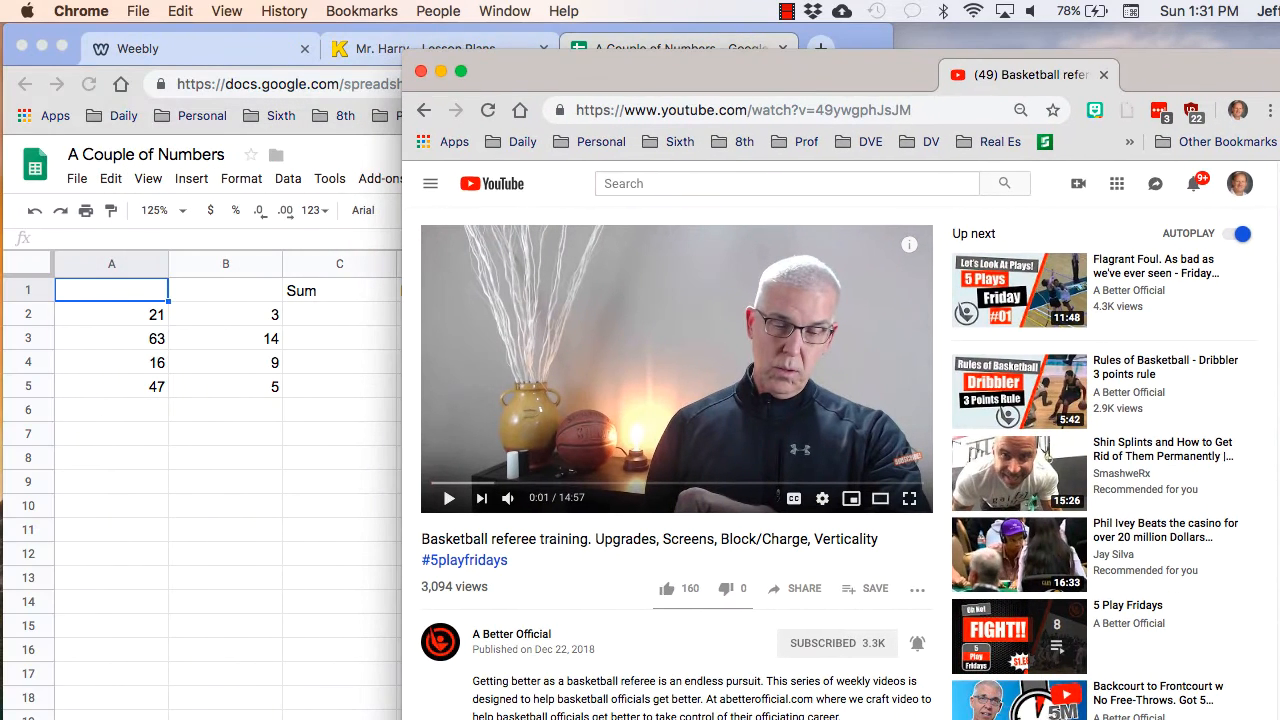
{"action": "left_click_drag", "start_coordinate": [409, 63], "coordinate": [755, 320]}
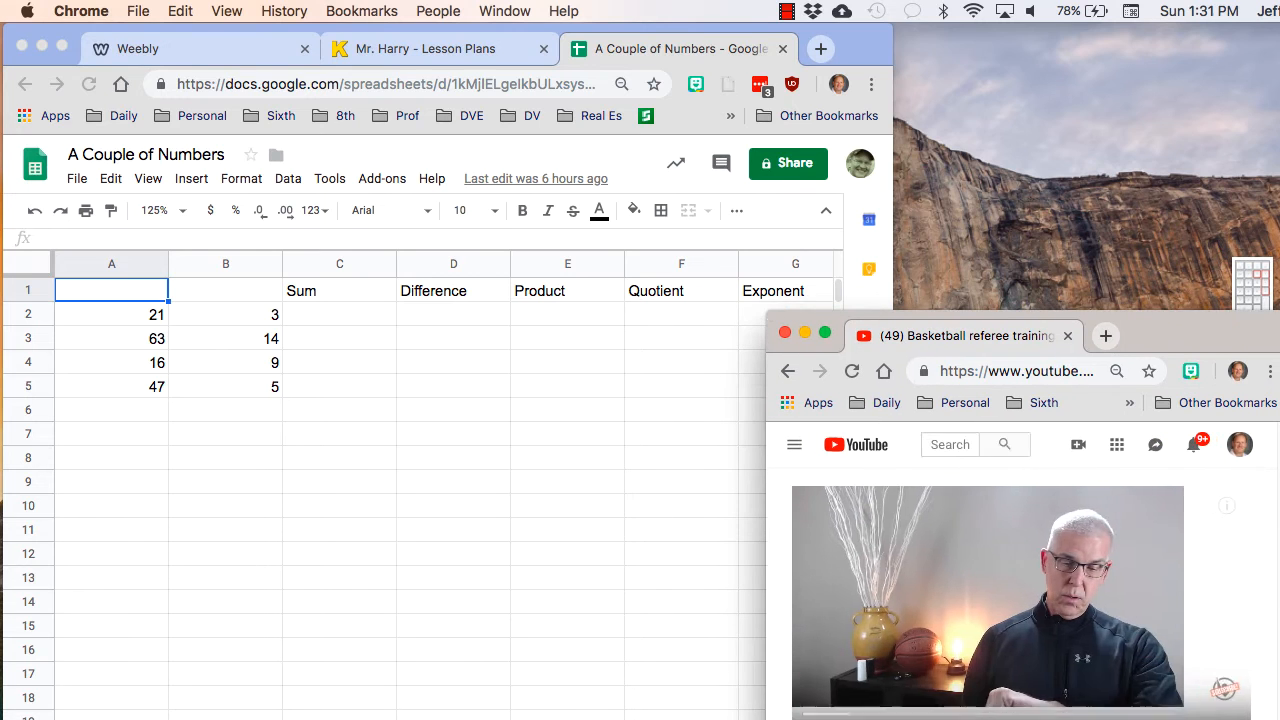
{"action": "left_click_drag", "start_coordinate": [1165, 331], "coordinate": [1235, 72]}
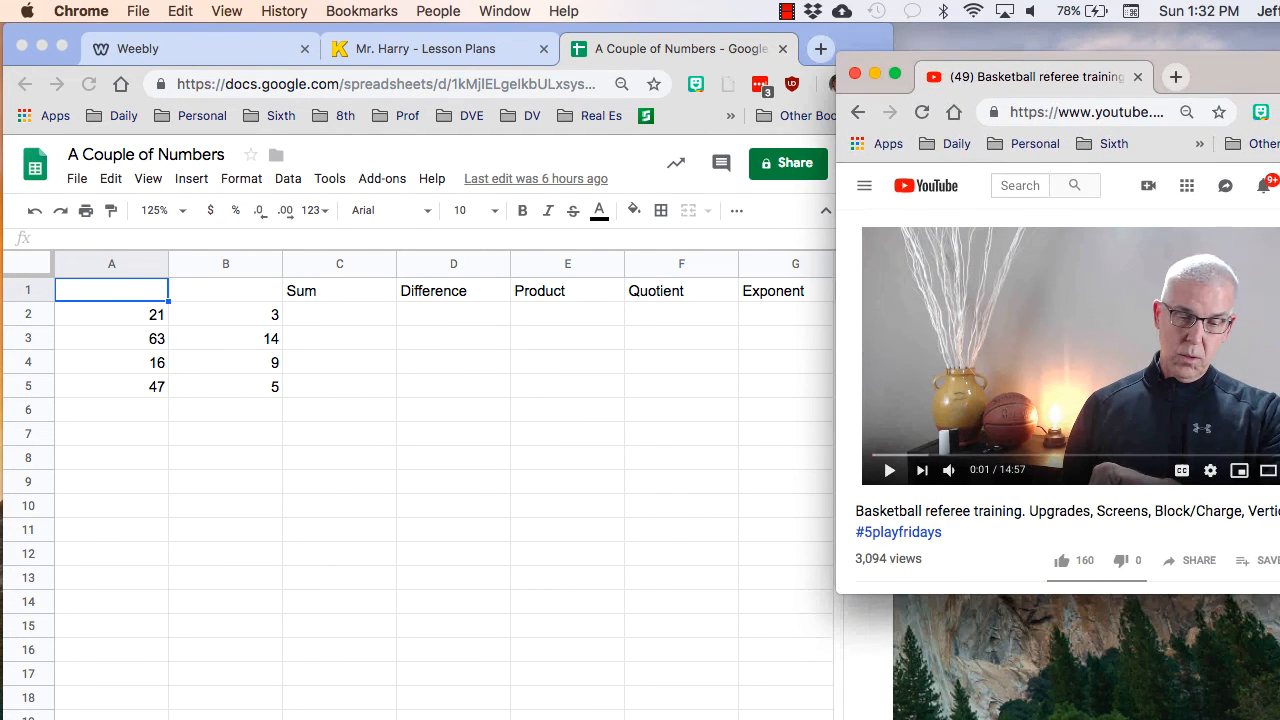
- Look at the lesson plans page in the main browser window, and return to the A Couple of Numbers spreadsheet
{"action": "left_click", "coordinate": [152, 182]}
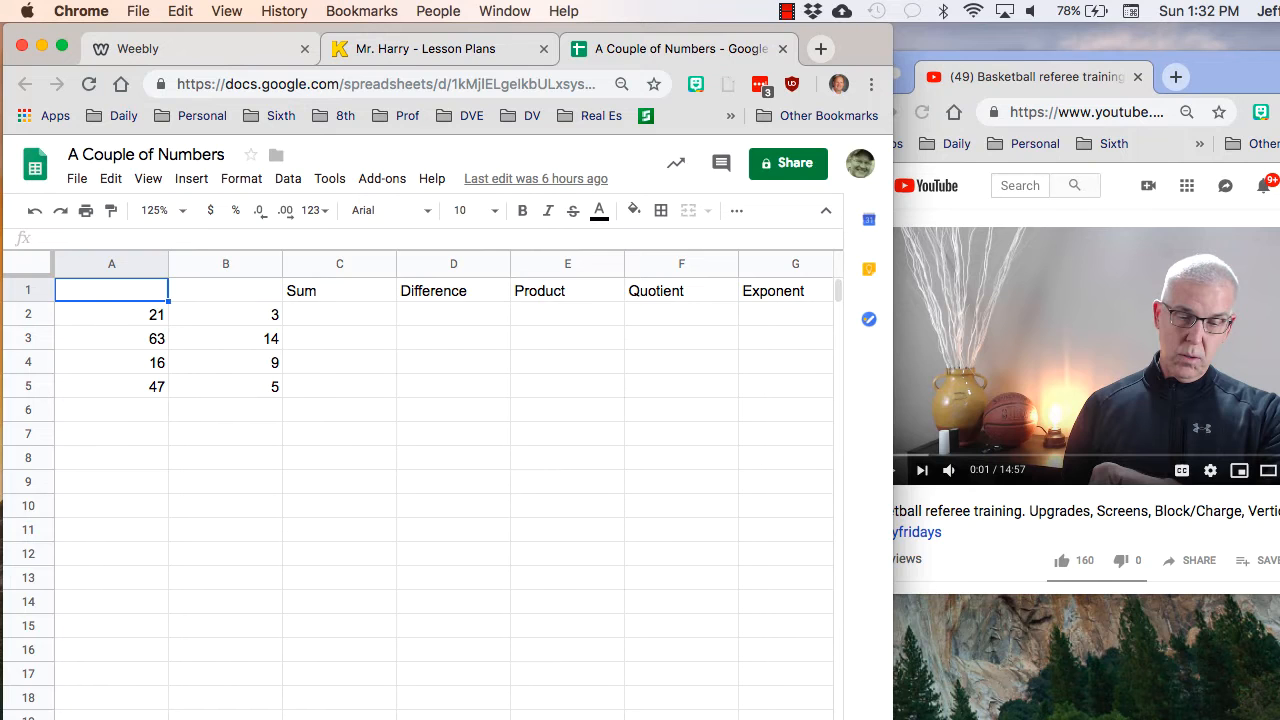
{"action": "left_click", "coordinate": [440, 49]}
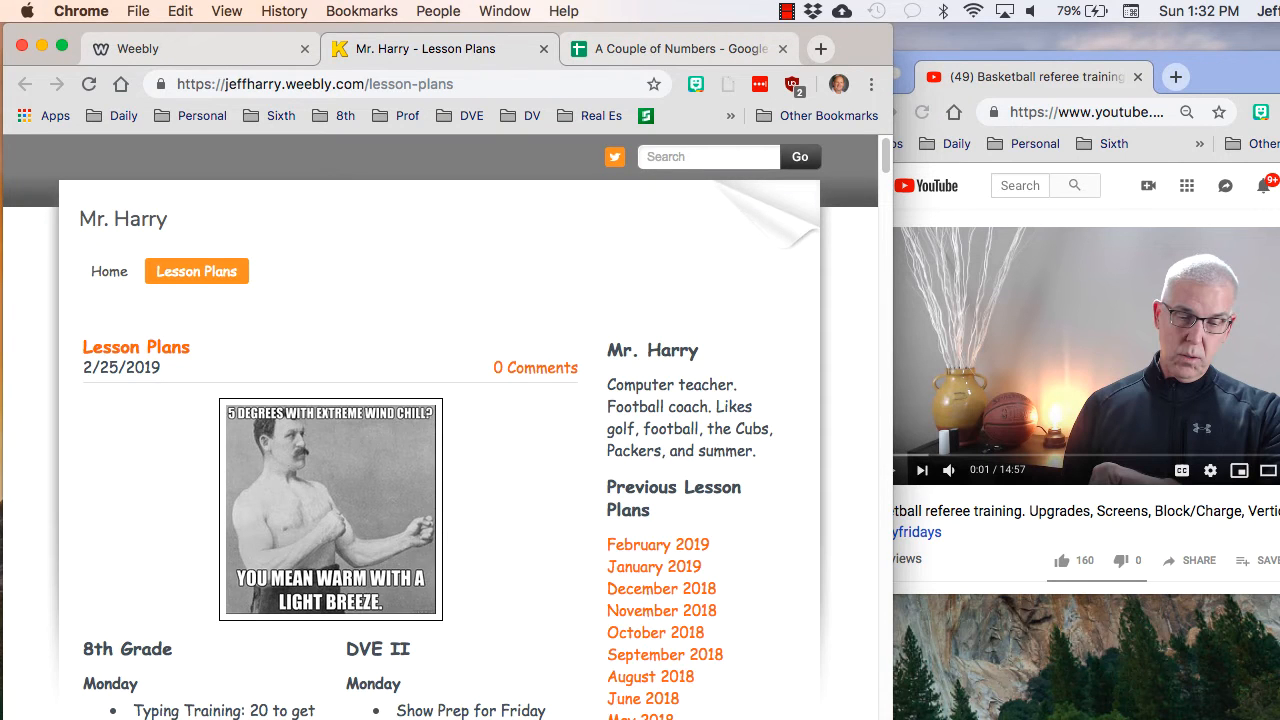
{"action": "left_click", "coordinate": [680, 48]}
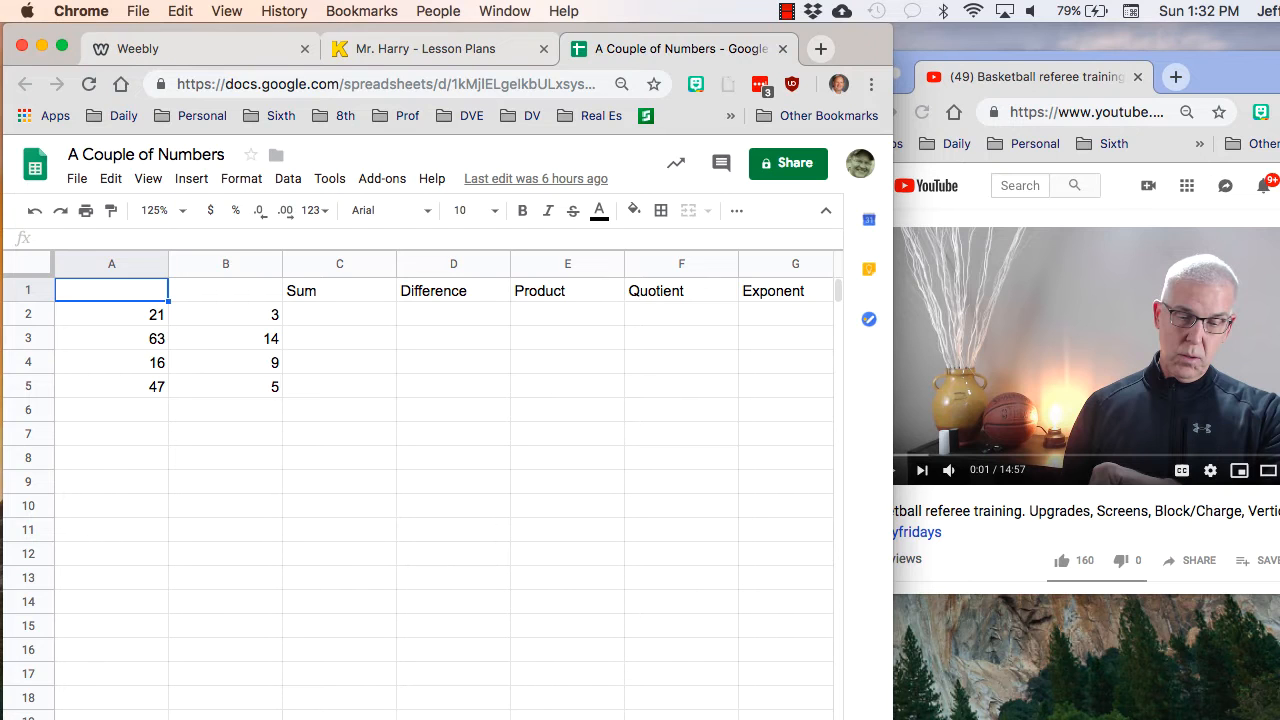
- Close the separate YouTube video window and widen the spreadsheet window to show columns A through J
{"action": "left_click", "coordinate": [1040, 77]}
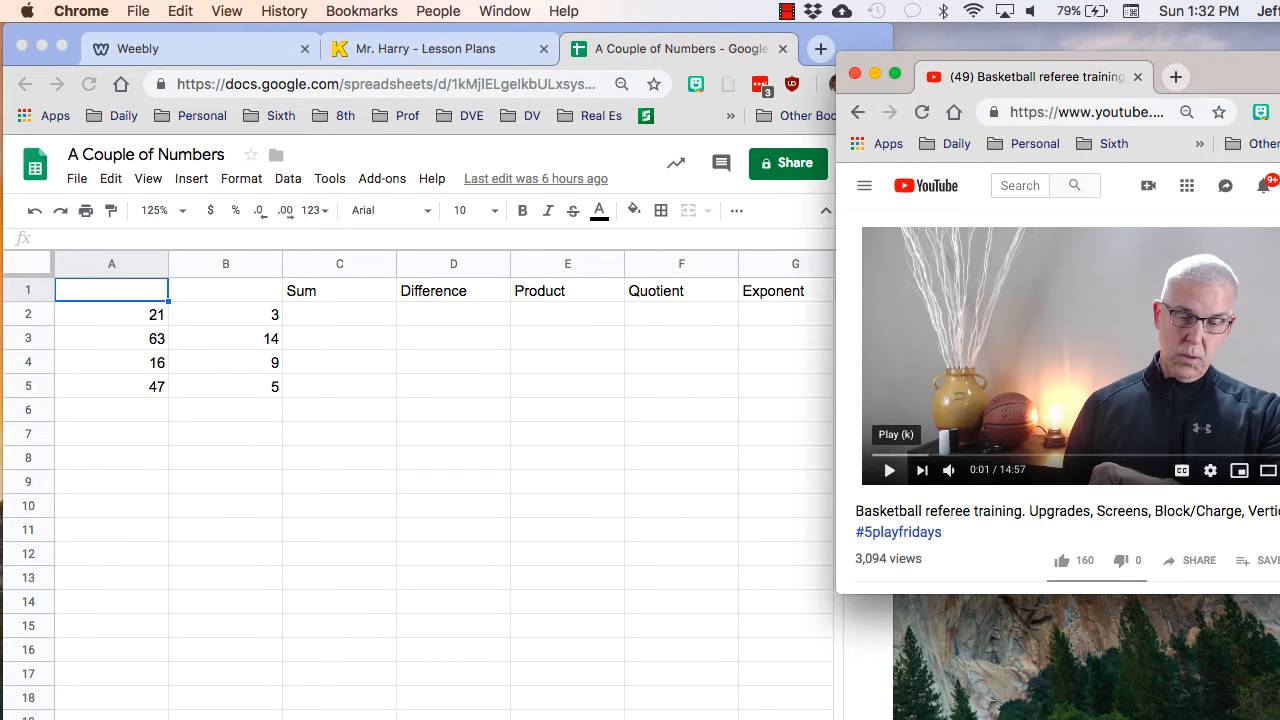
{"action": "left_click", "coordinate": [854, 73]}
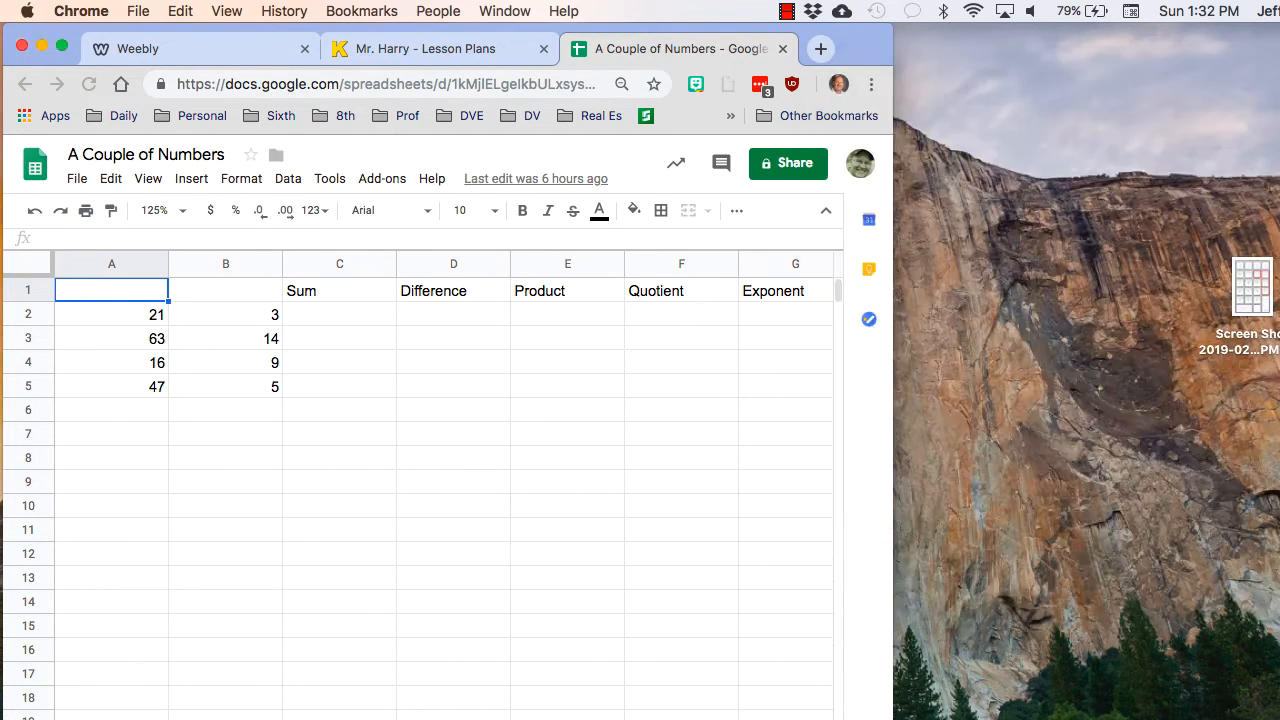
{"action": "left_click_drag", "start_coordinate": [893, 719], "coordinate": [1240, 719]}
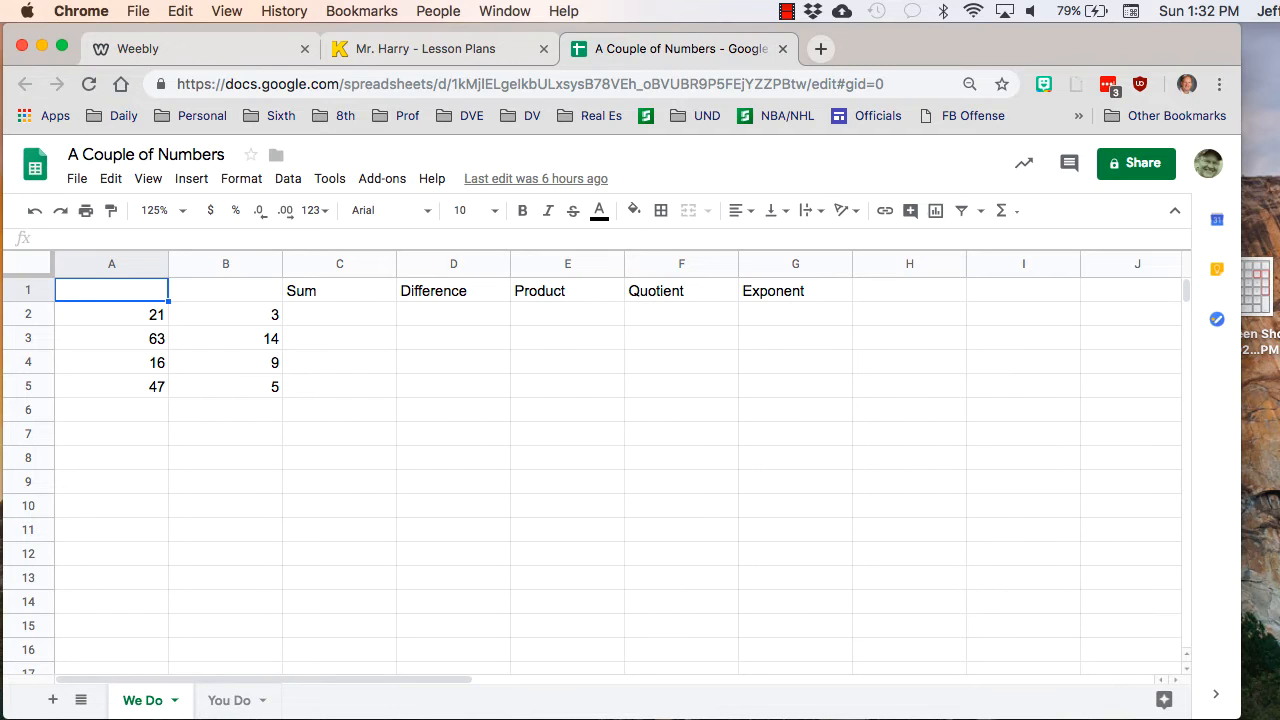
- Examine the number lists in A2:A5 and B2:B5 and the row 2 cells under Sum, Difference, Product, Quotient and Exponent
{"action": "left_click_drag", "start_coordinate": [112, 315], "coordinate": [112, 387]}
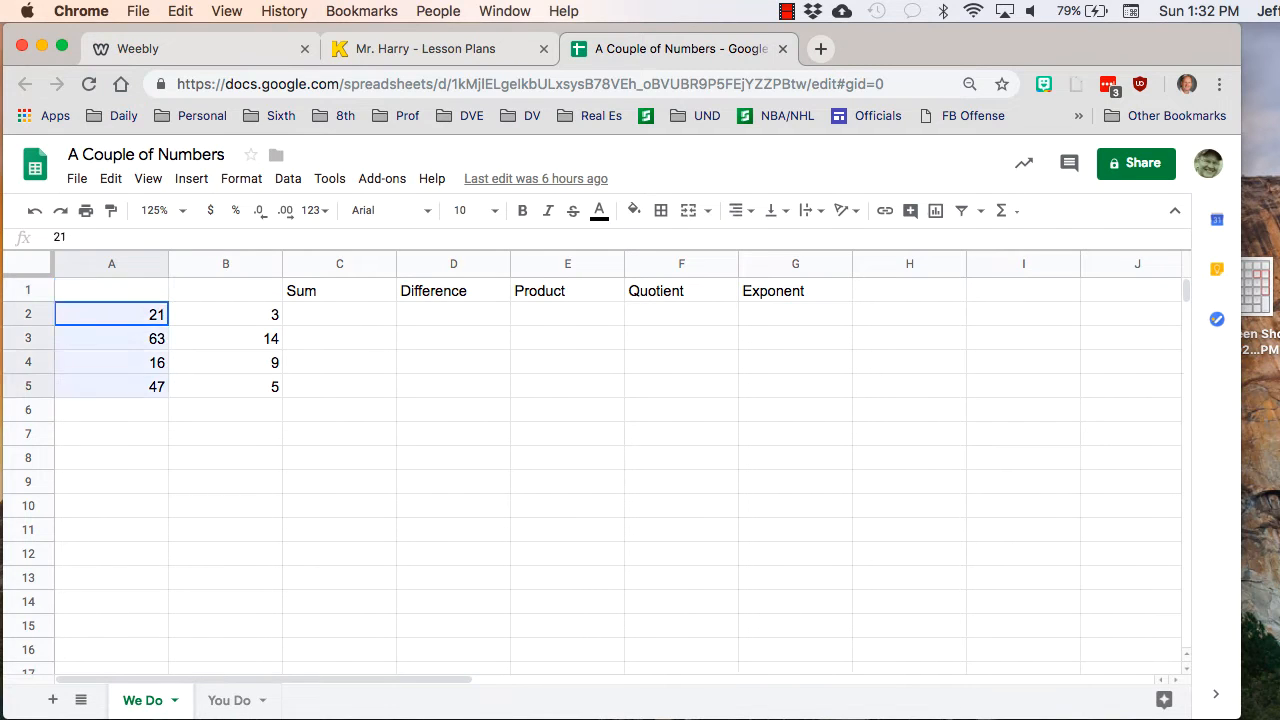
{"action": "left_click_drag", "start_coordinate": [226, 315], "coordinate": [226, 388]}
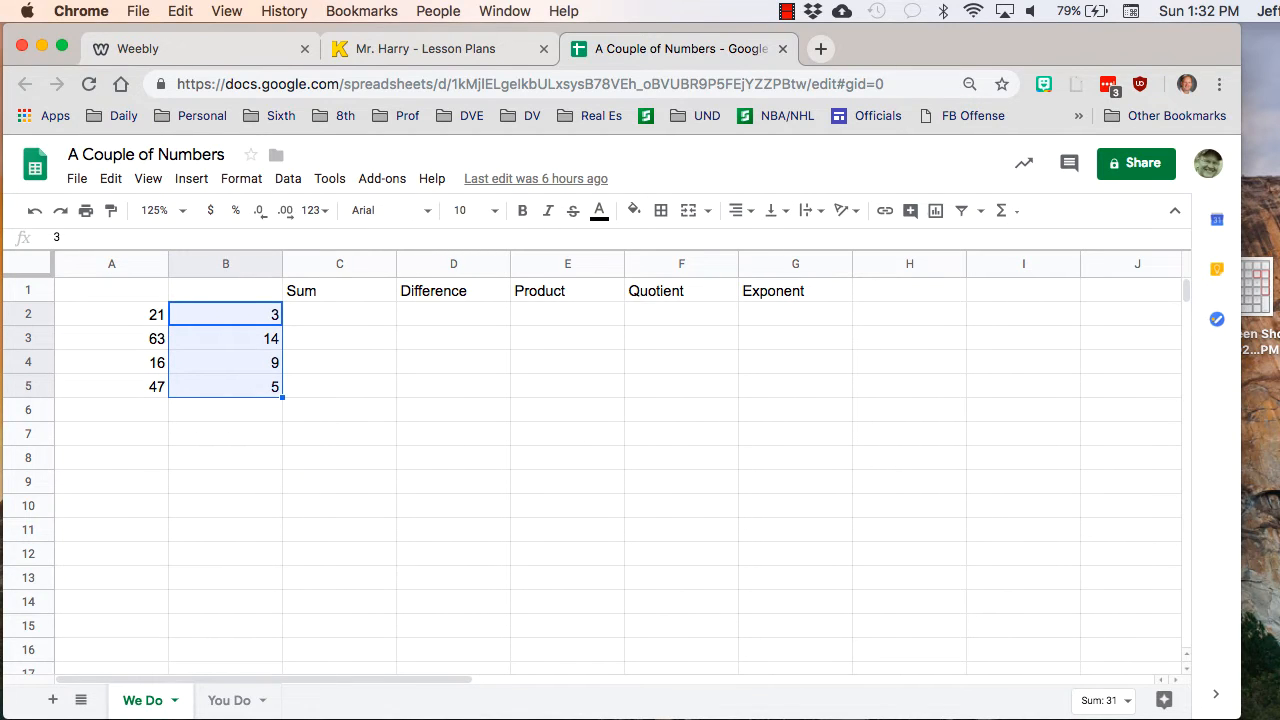
{"action": "left_click", "coordinate": [340, 314]}
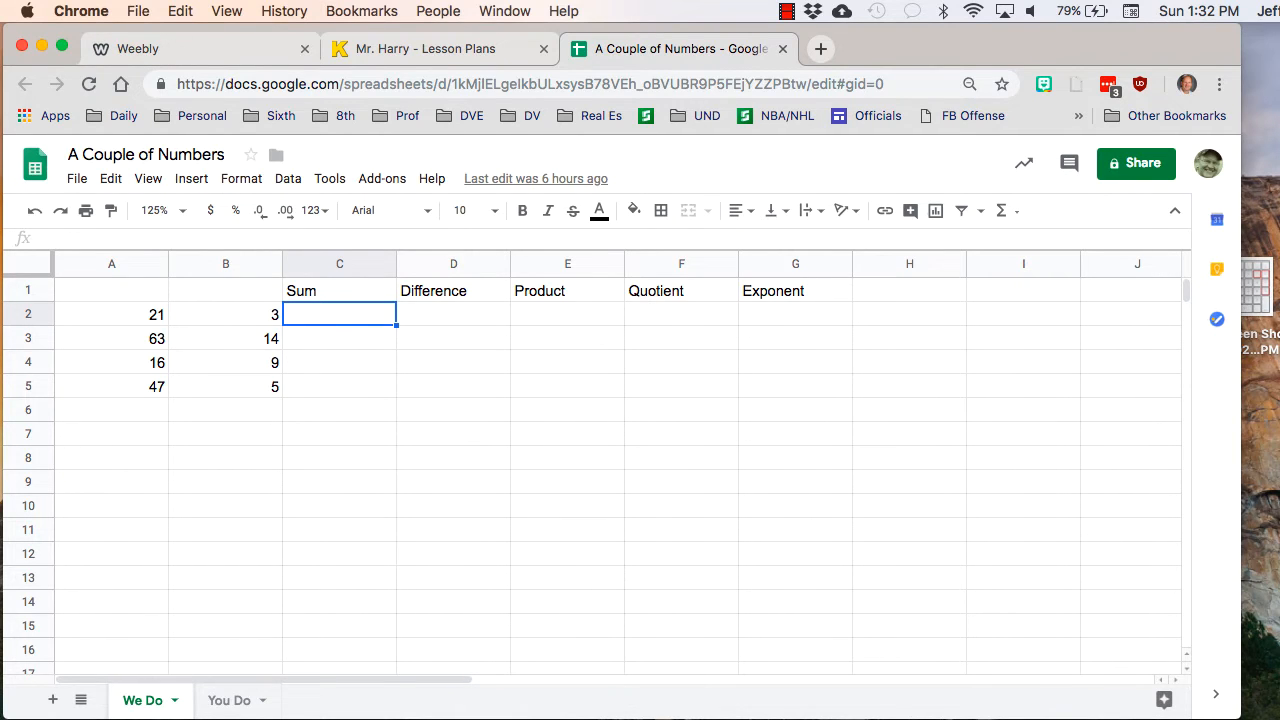
{"action": "left_click", "coordinate": [454, 314]}
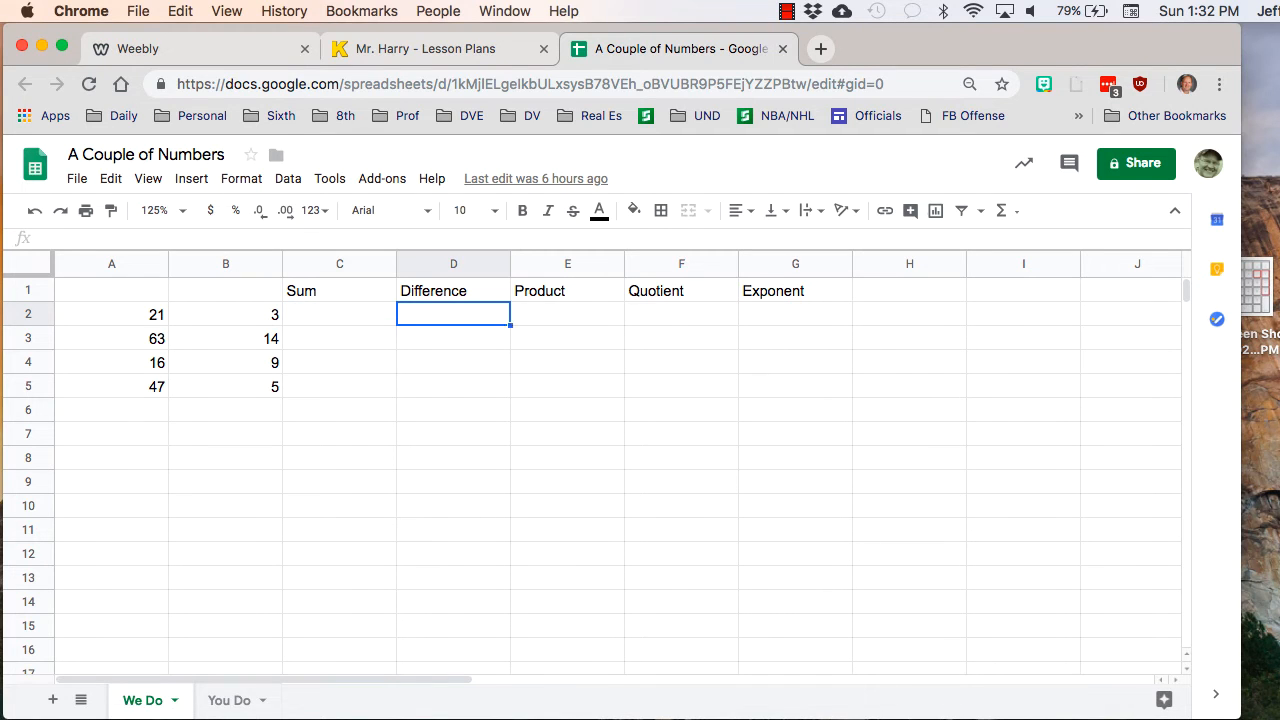
{"action": "left_click", "coordinate": [568, 314]}
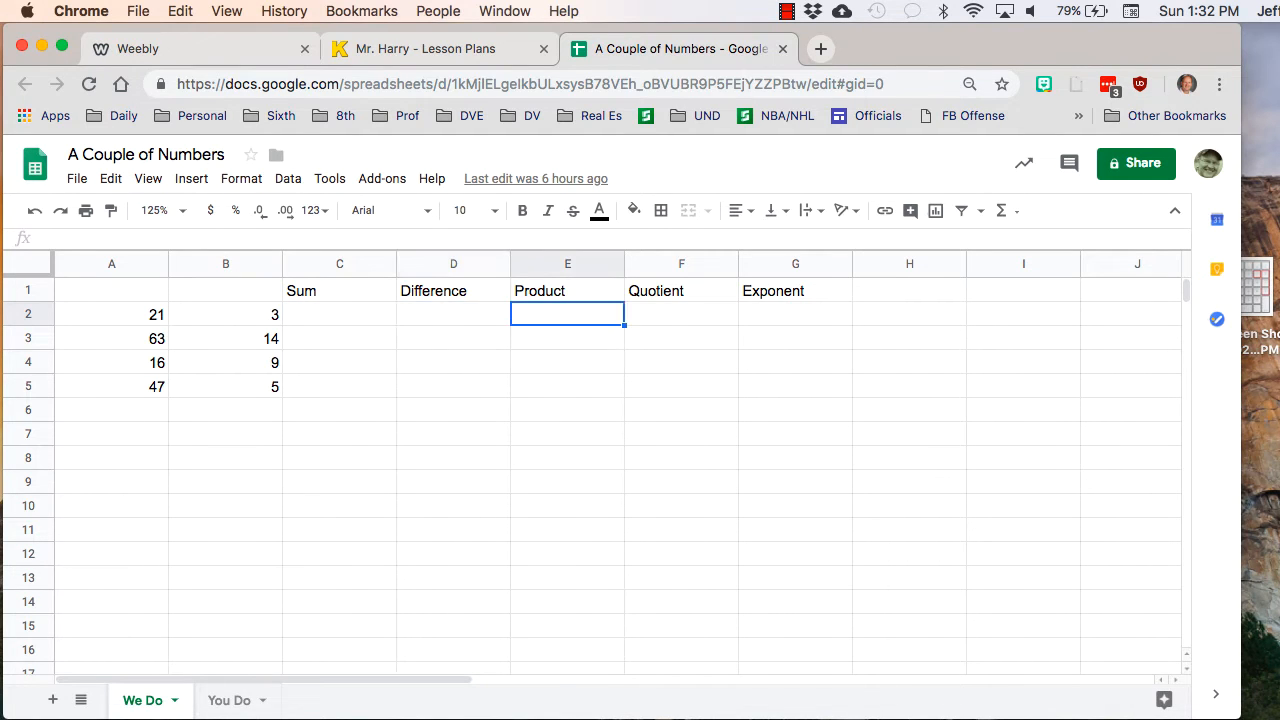
{"action": "left_click", "coordinate": [682, 314]}
{"action": "left_click", "coordinate": [796, 314]}
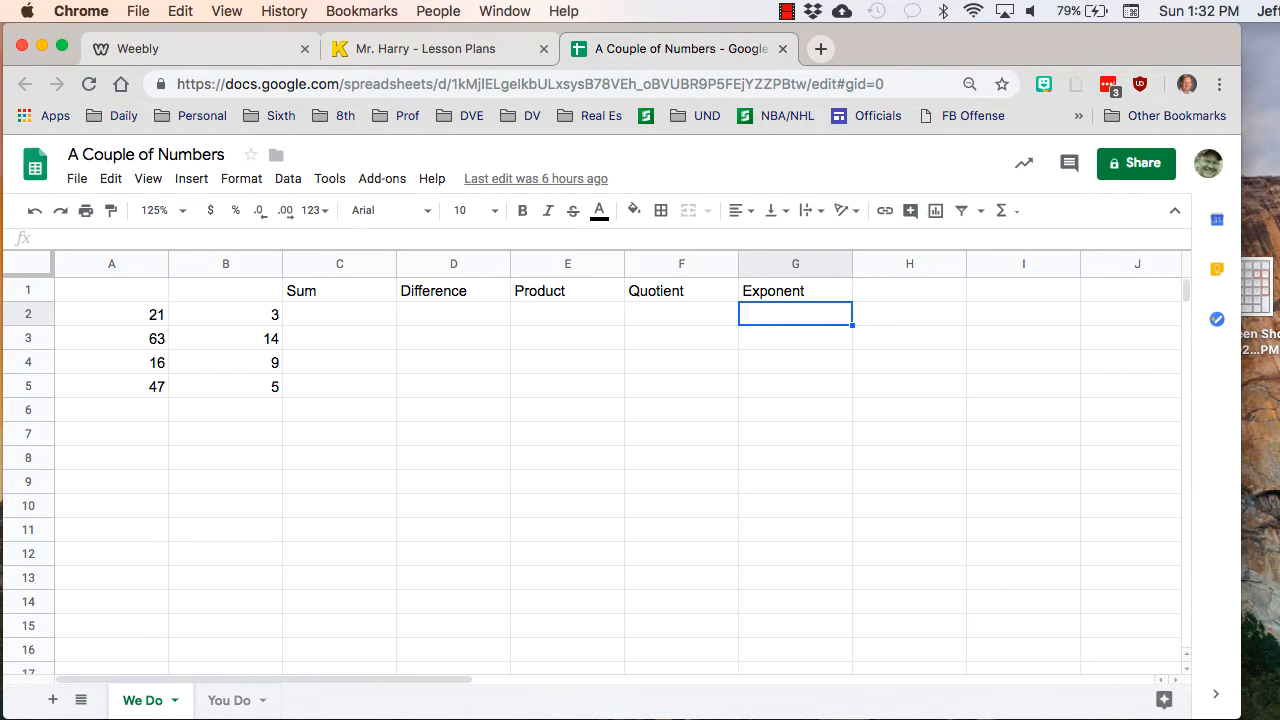
- View the numeric keypad screenshot with the marked operator keys in Preview, minimize it, and return to the spreadsheet in Chrome
{"action": "left_click_drag", "start_coordinate": [1050, 719], "coordinate": [525, 83]}
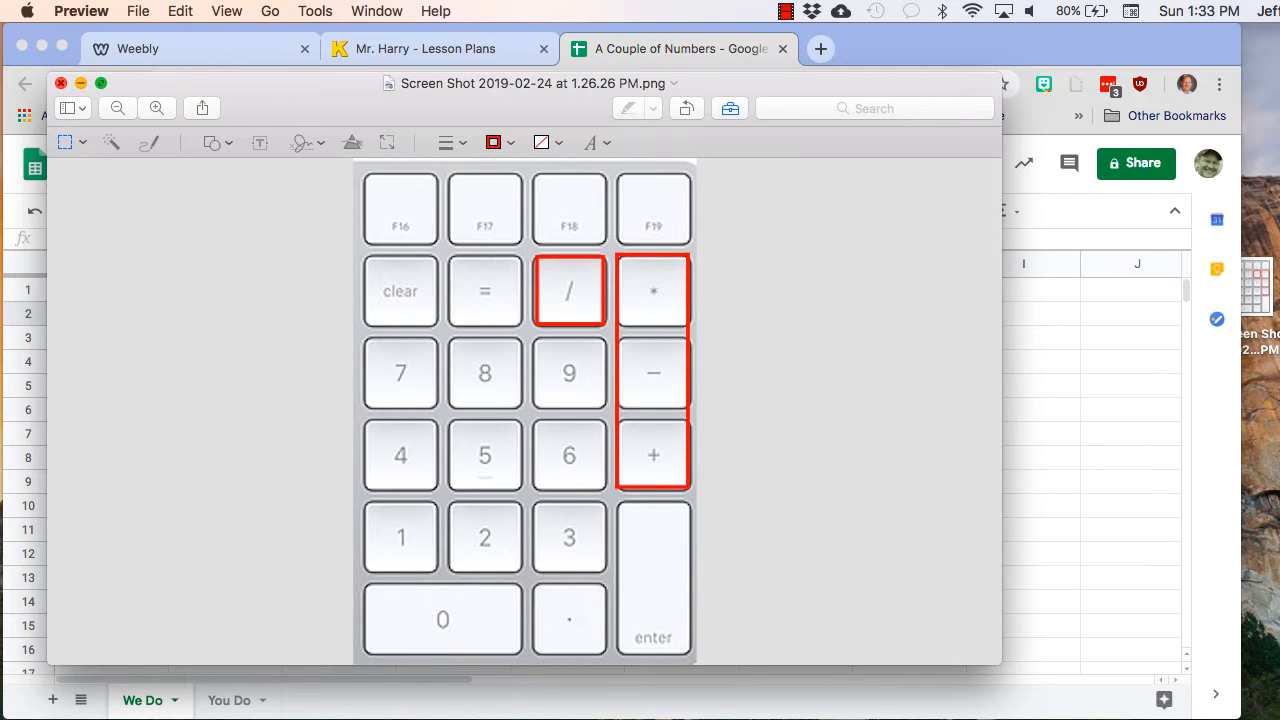
{"action": "left_click", "coordinate": [81, 82]}
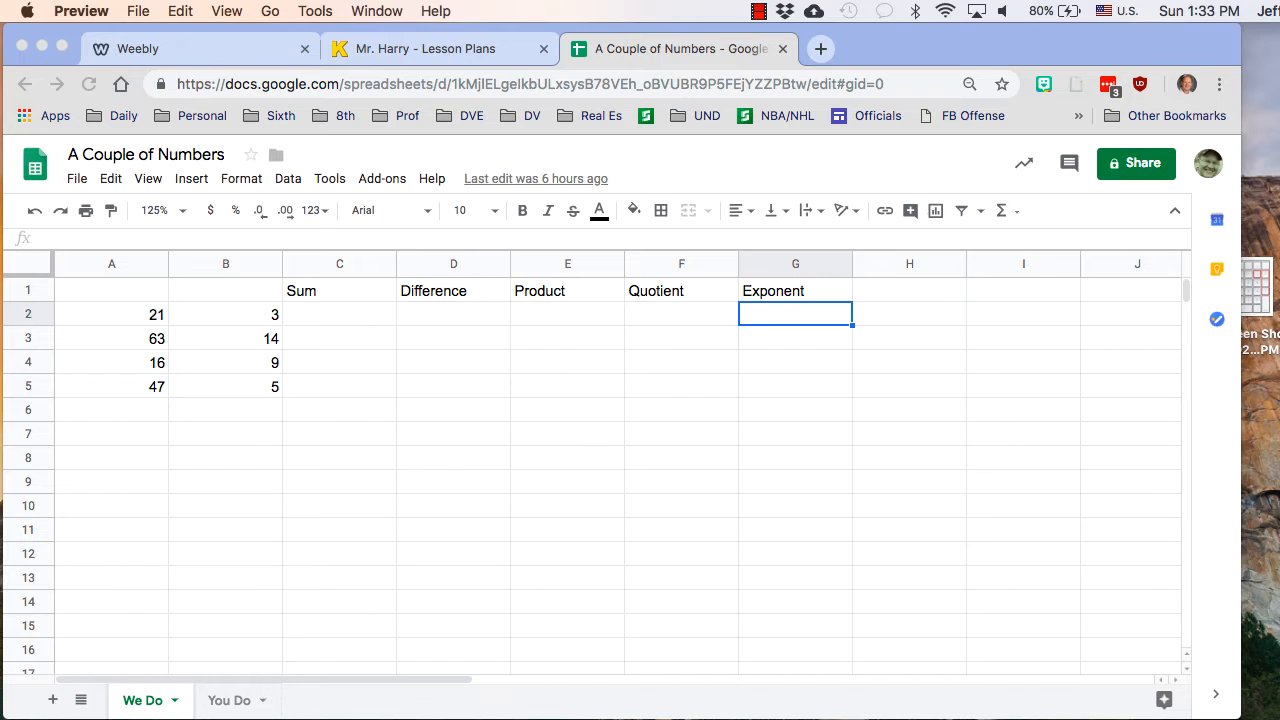
{"action": "key", "text": "super+Tab"}
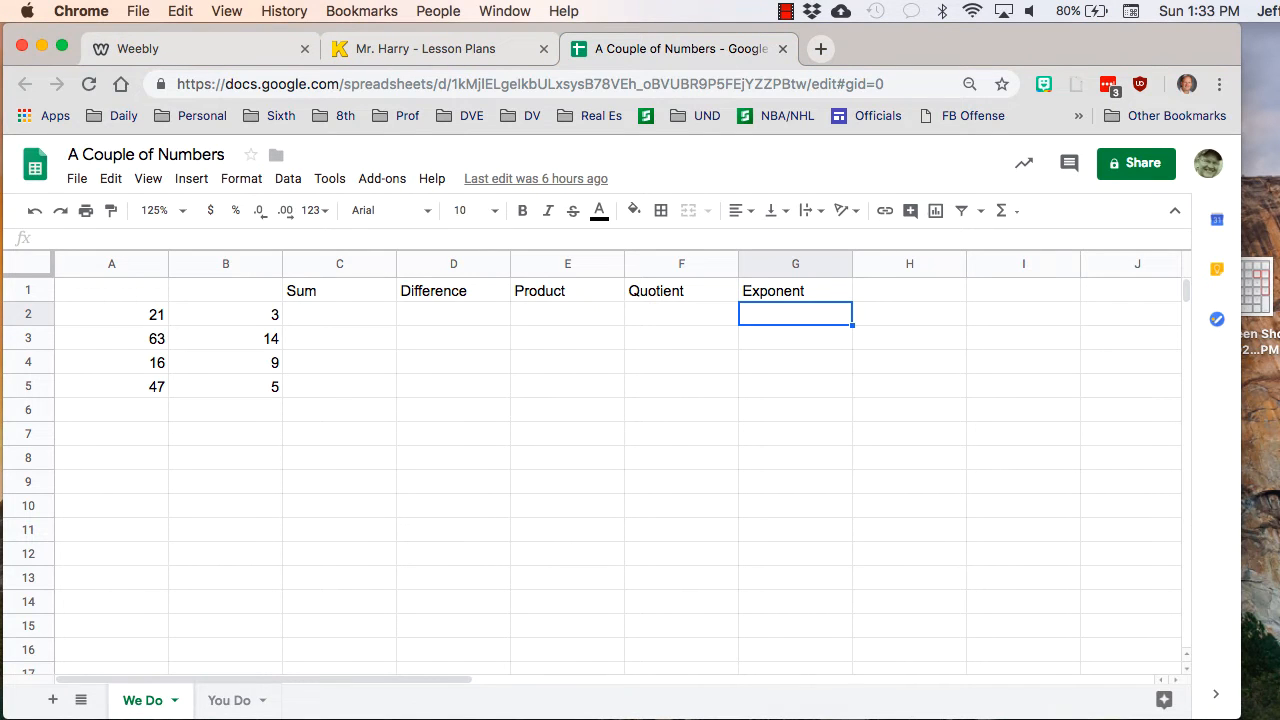
- Examine how cells are addressed by selecting individual cells in columns A and B, including A2, A3, A4 and B2
{"action": "left_click", "coordinate": [111, 314]}
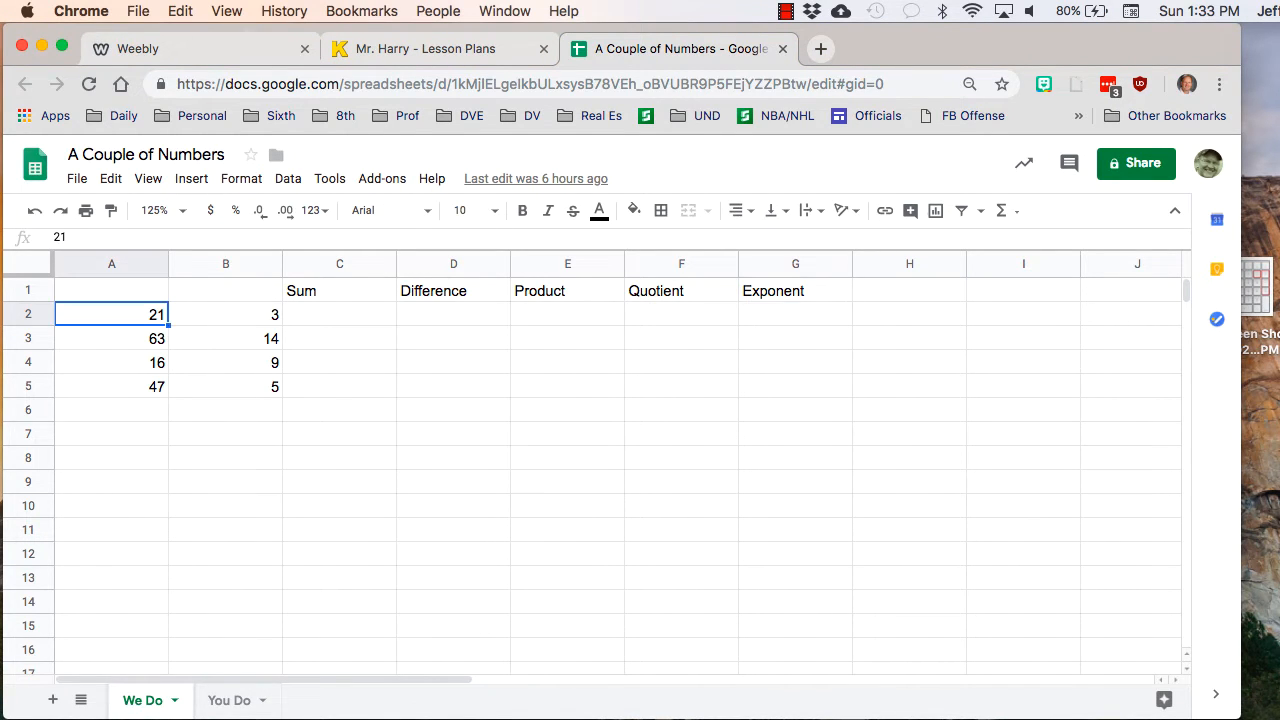
{"action": "left_click", "coordinate": [225, 314]}
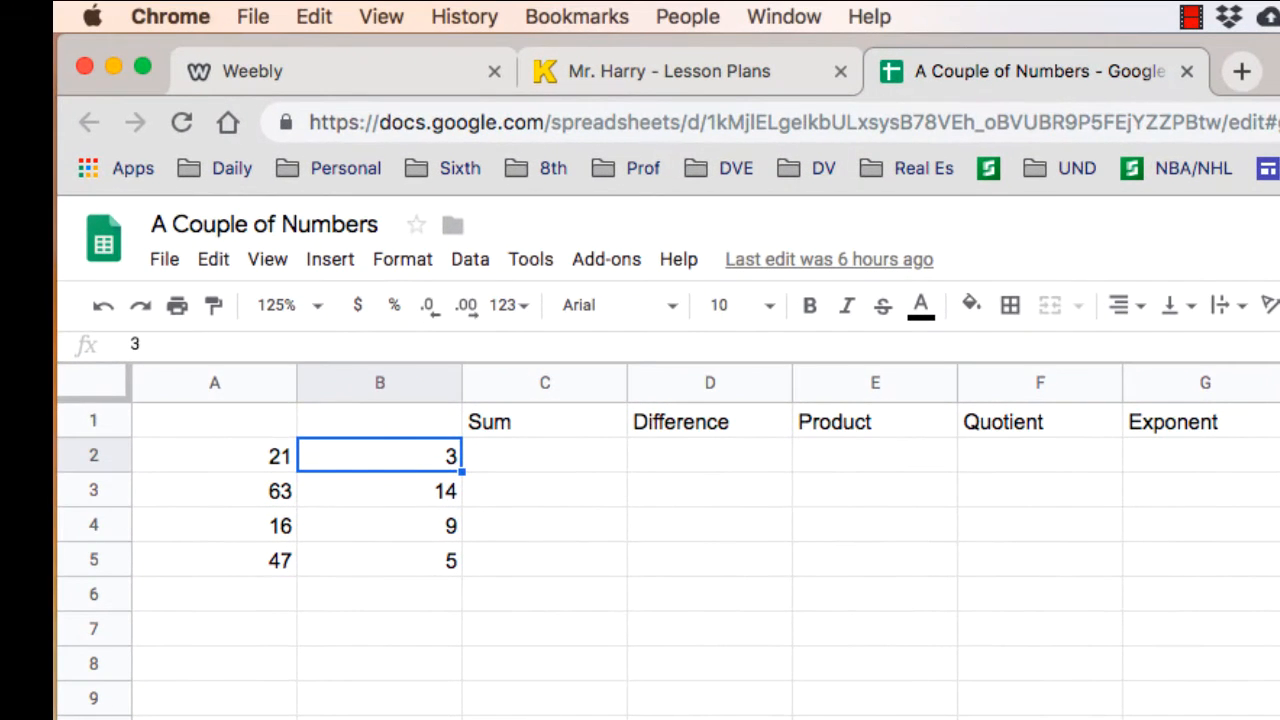
{"action": "left_click", "coordinate": [214, 421]}
{"action": "left_click", "coordinate": [379, 421]}
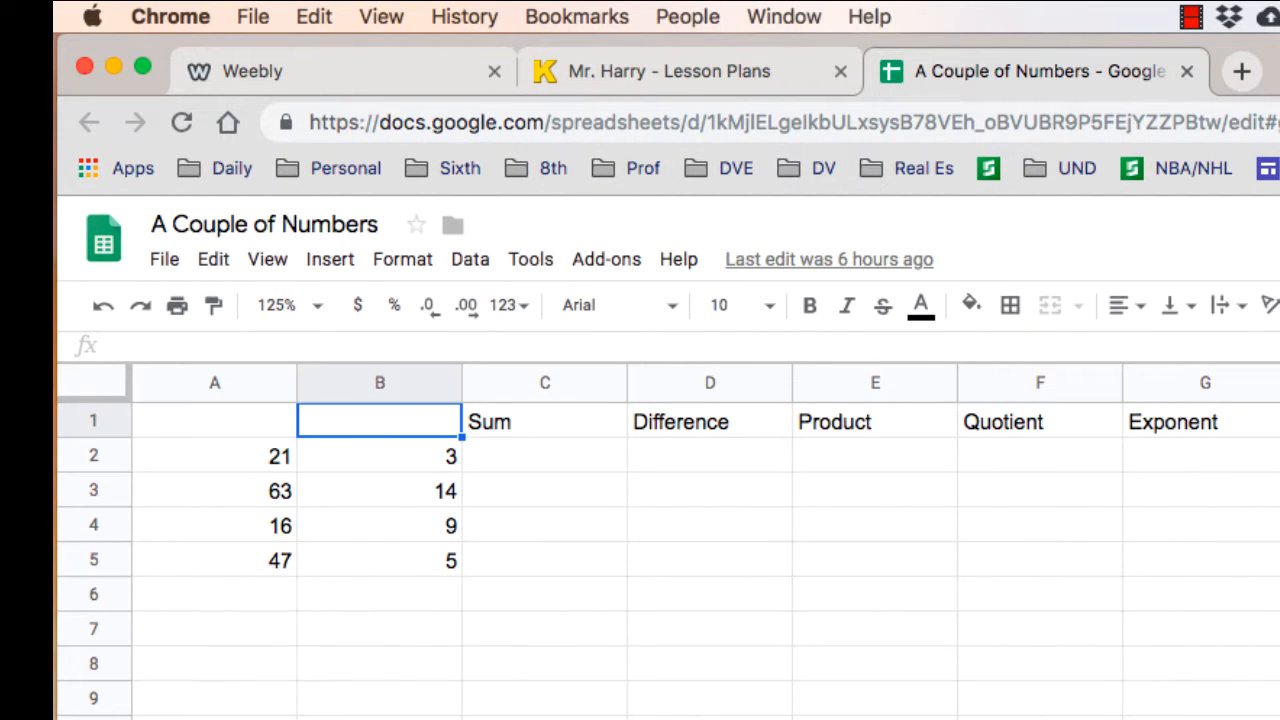
{"action": "left_click", "coordinate": [545, 559]}
{"action": "left_click", "coordinate": [379, 663]}
{"action": "left_click", "coordinate": [379, 525]}
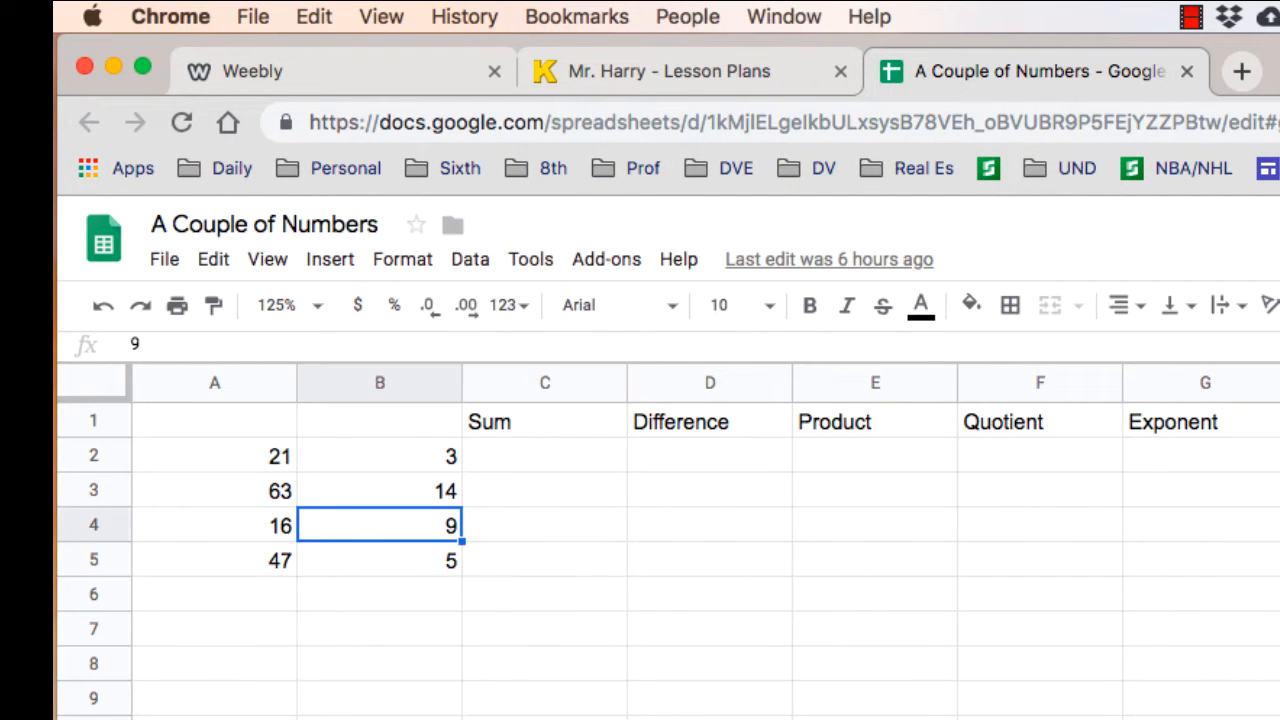
{"action": "left_click", "coordinate": [214, 525]}
{"action": "left_click", "coordinate": [214, 490]}
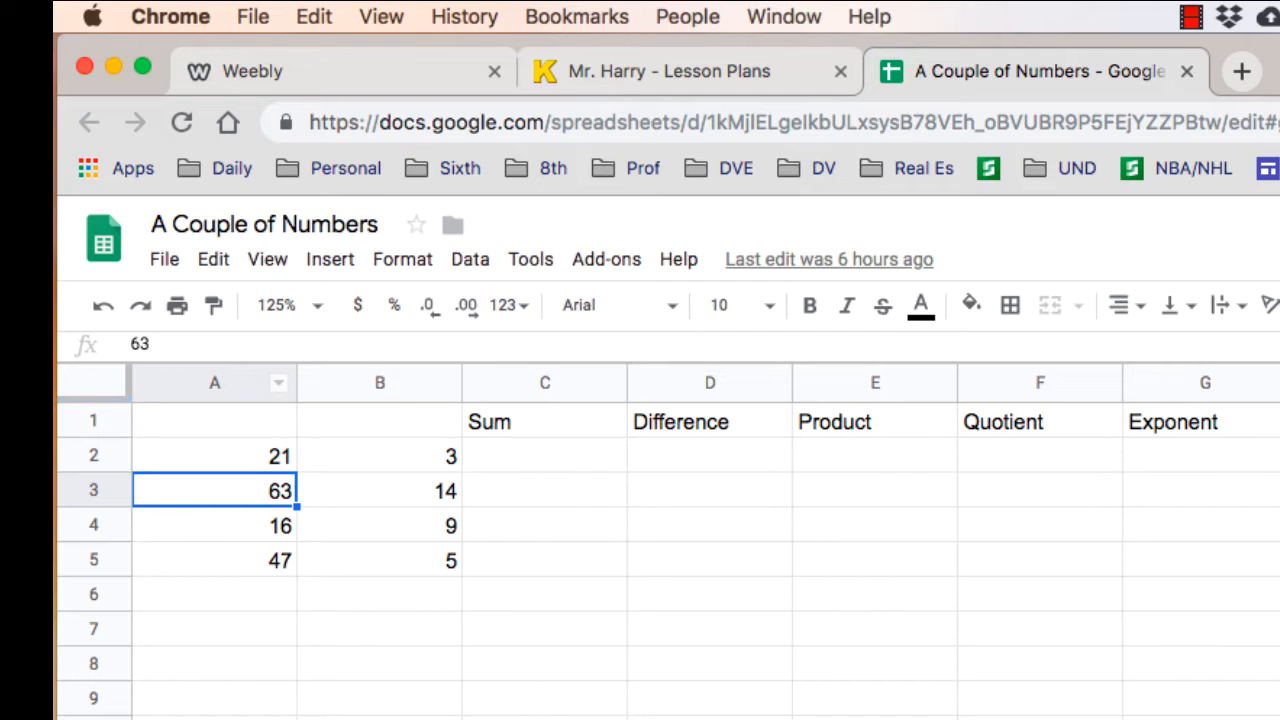
{"action": "left_click", "coordinate": [214, 456]}
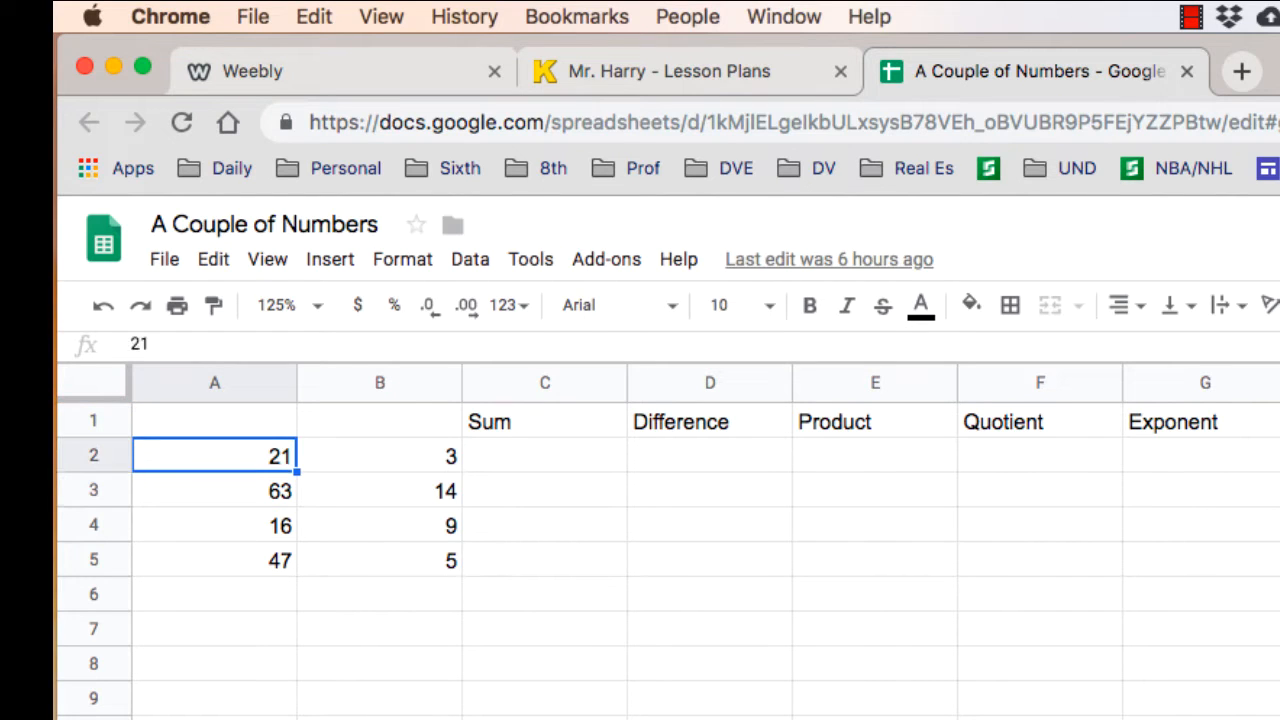
{"action": "left_click", "coordinate": [214, 491]}
{"action": "left_click", "coordinate": [214, 526]}
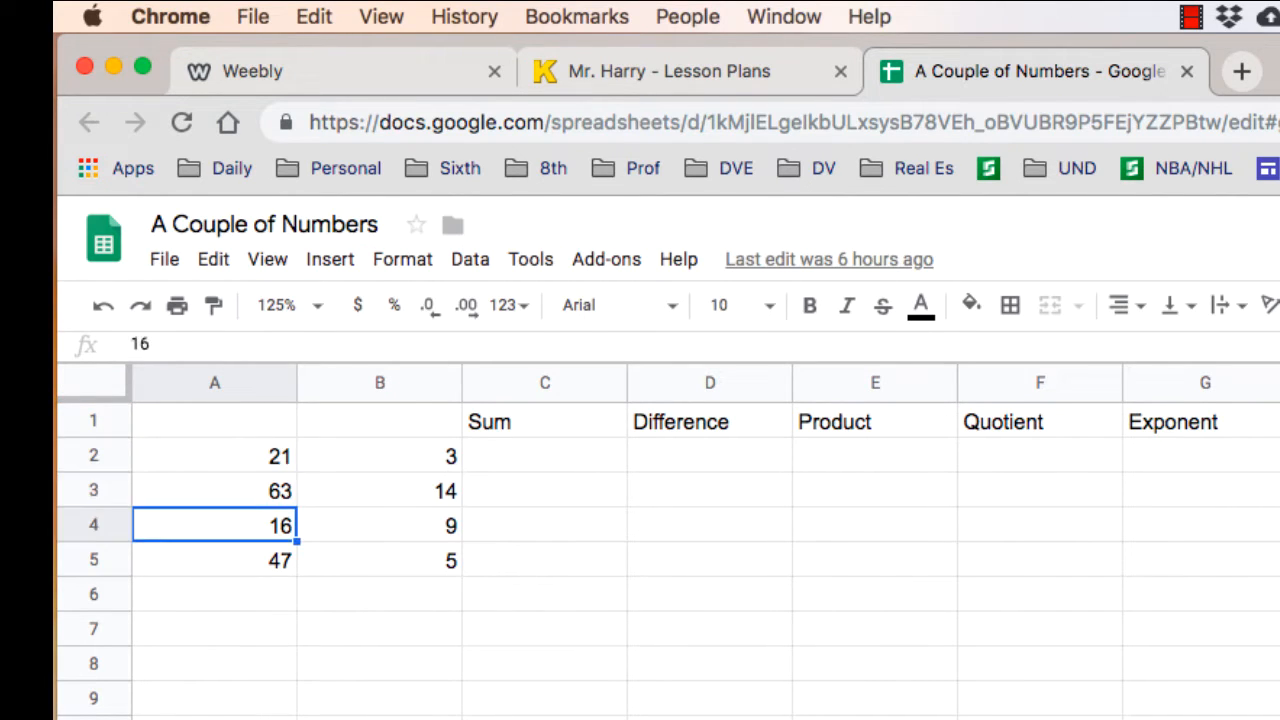
{"action": "left_click", "coordinate": [380, 456]}
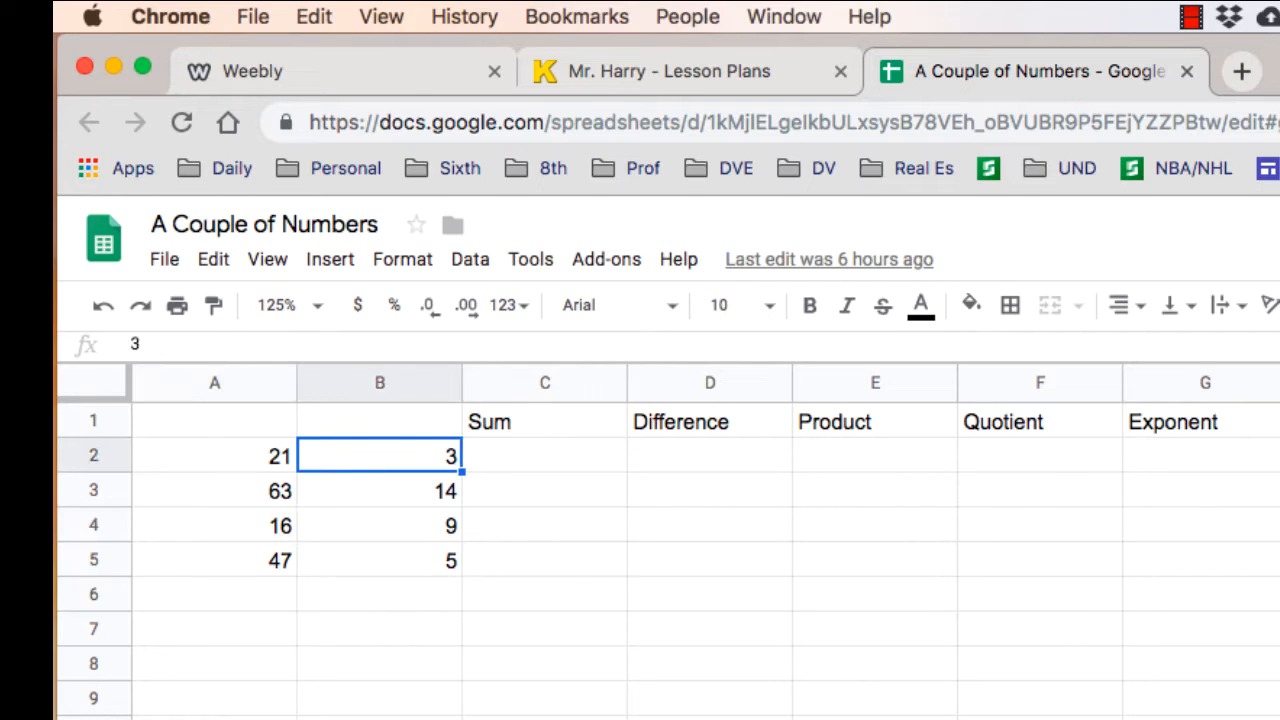
- Enter the formula =A2+B2 in cell C2 under Sum, and check the formula and its B2 input
{"action": "left_click", "coordinate": [545, 456]}
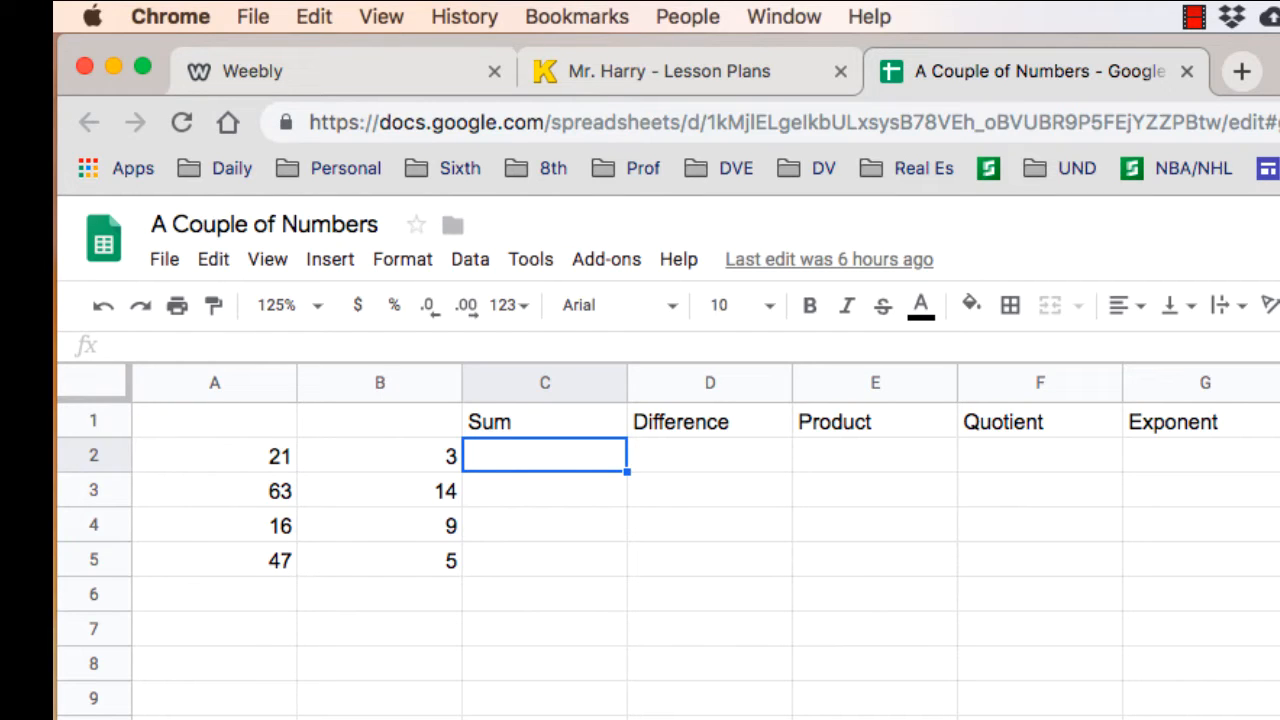
{"action": "type", "text": "="}
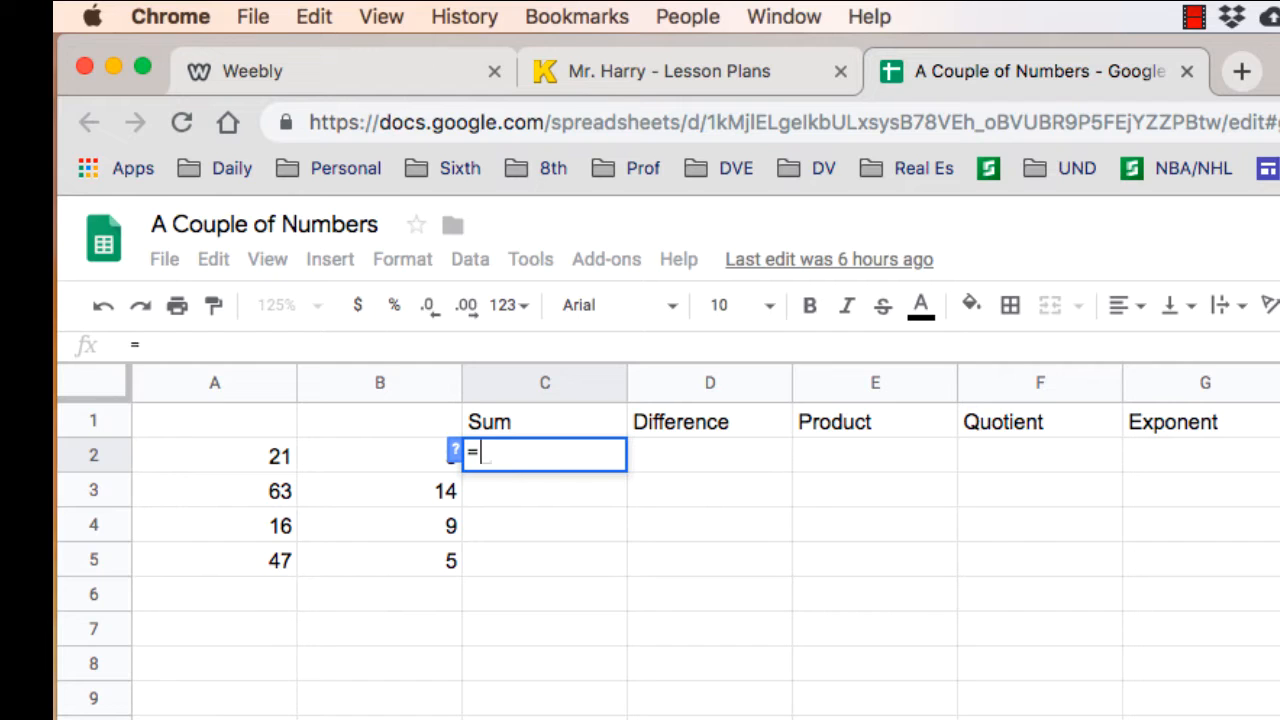
{"action": "type", "text": "a2"}
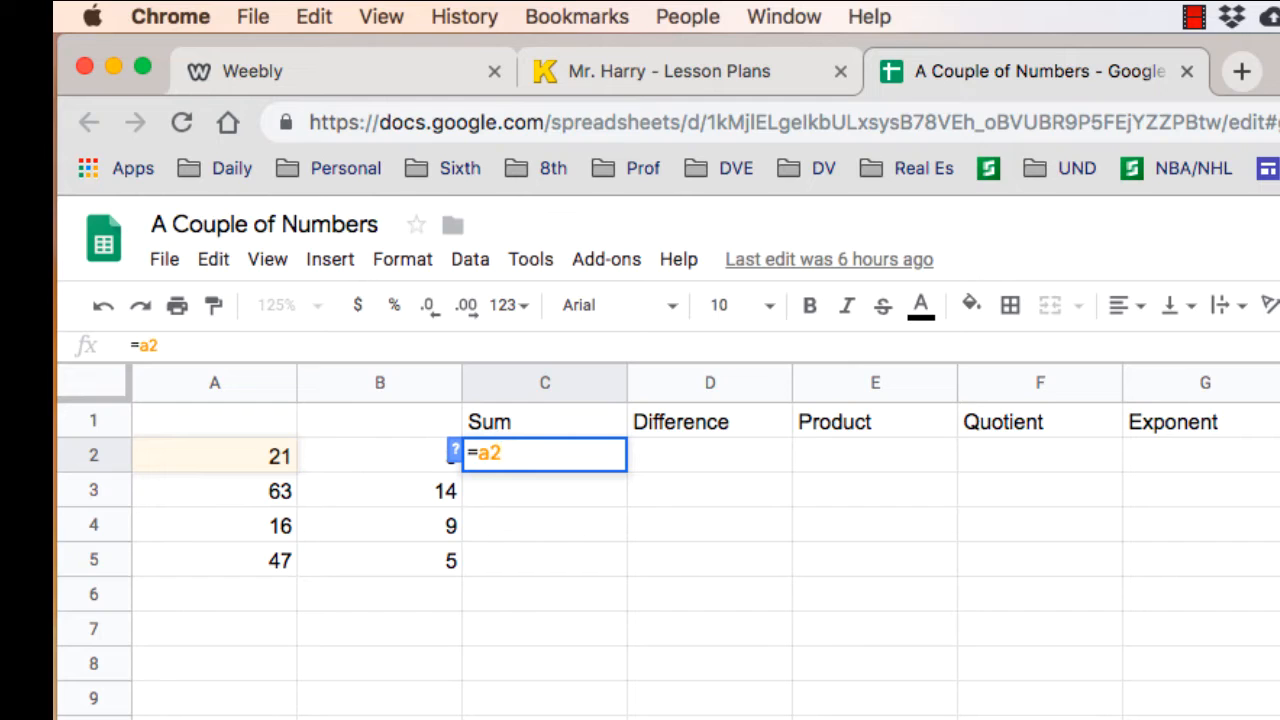
{"action": "type", "text": "+"}
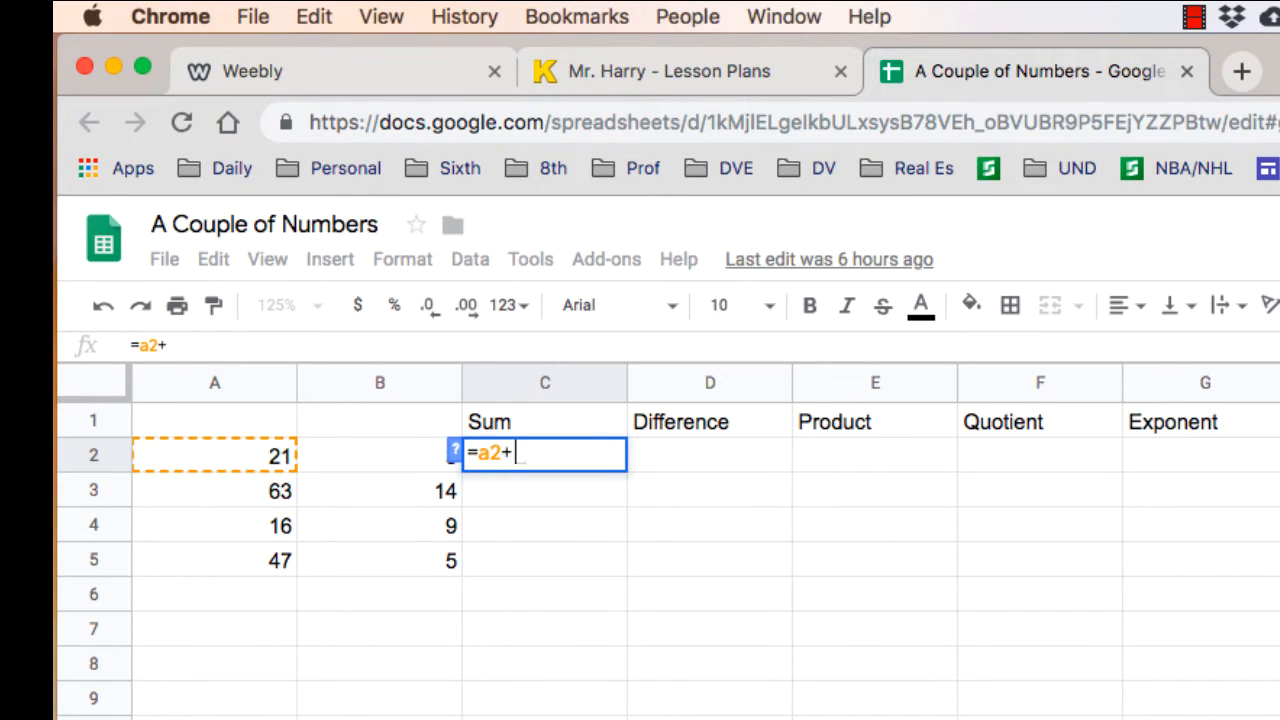
{"action": "type", "text": "b"}
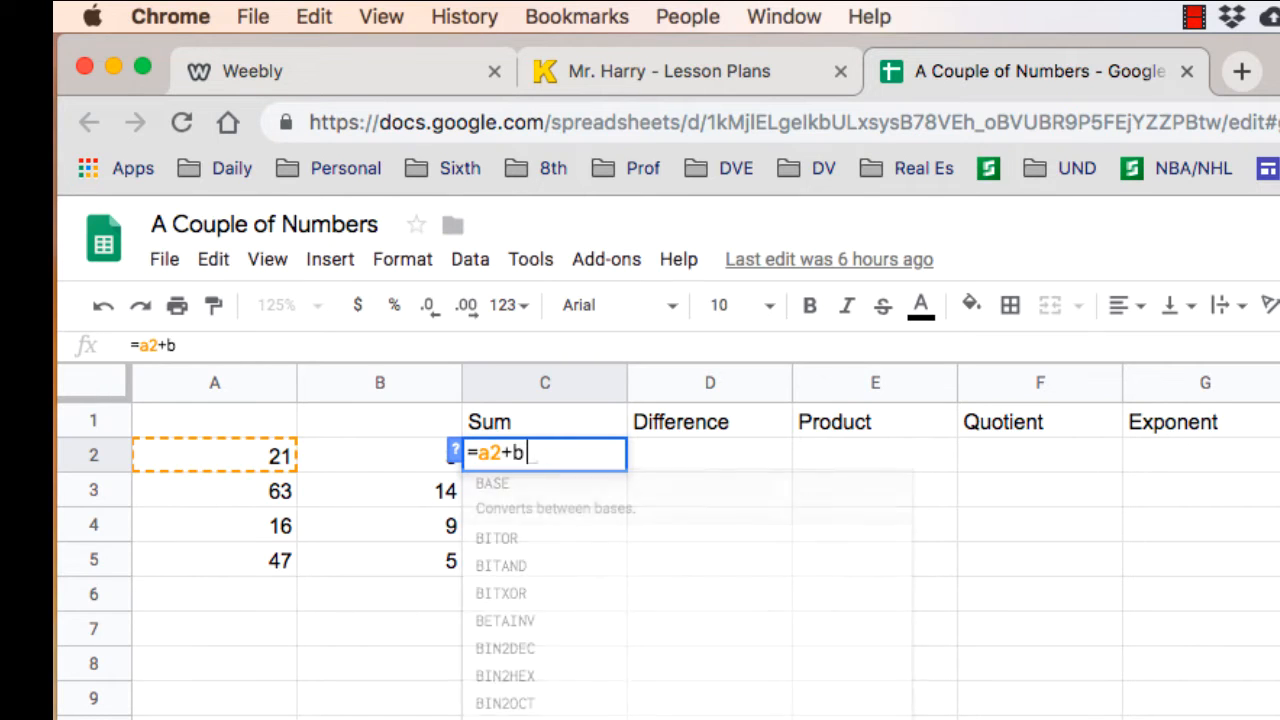
{"action": "type", "text": "2"}
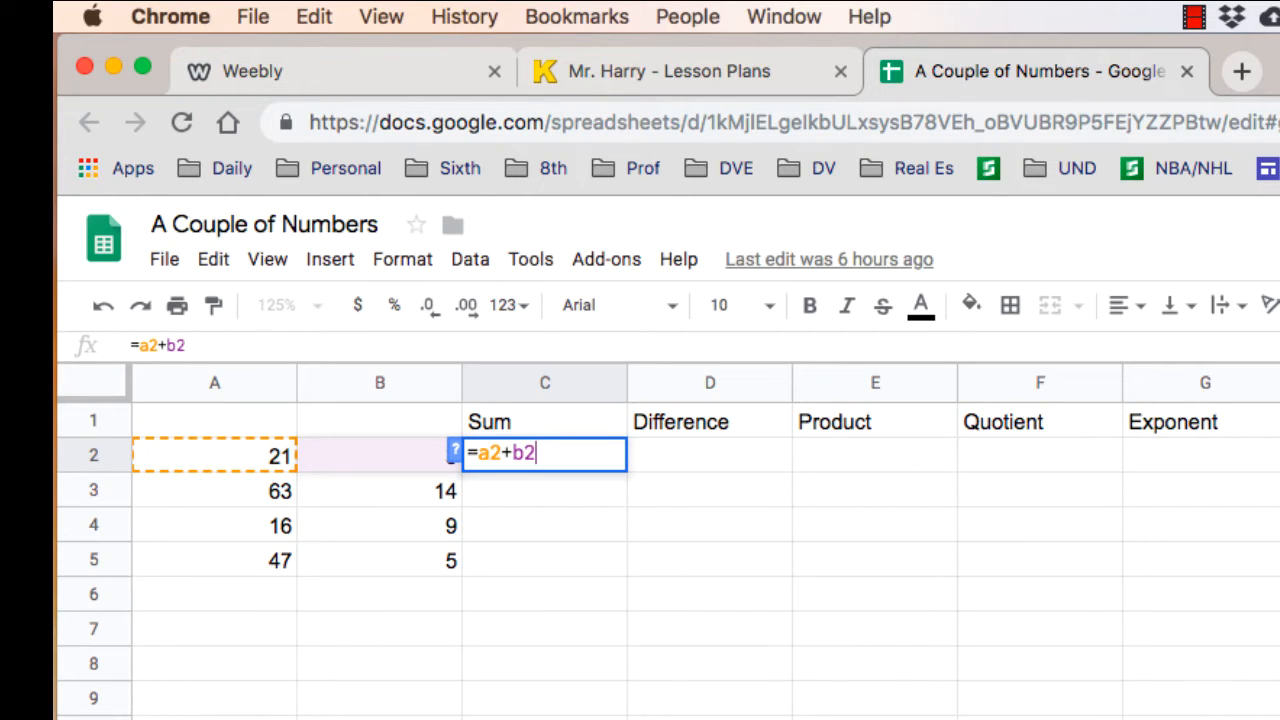
{"action": "key", "text": "Return"}
{"action": "key", "text": "Up"}
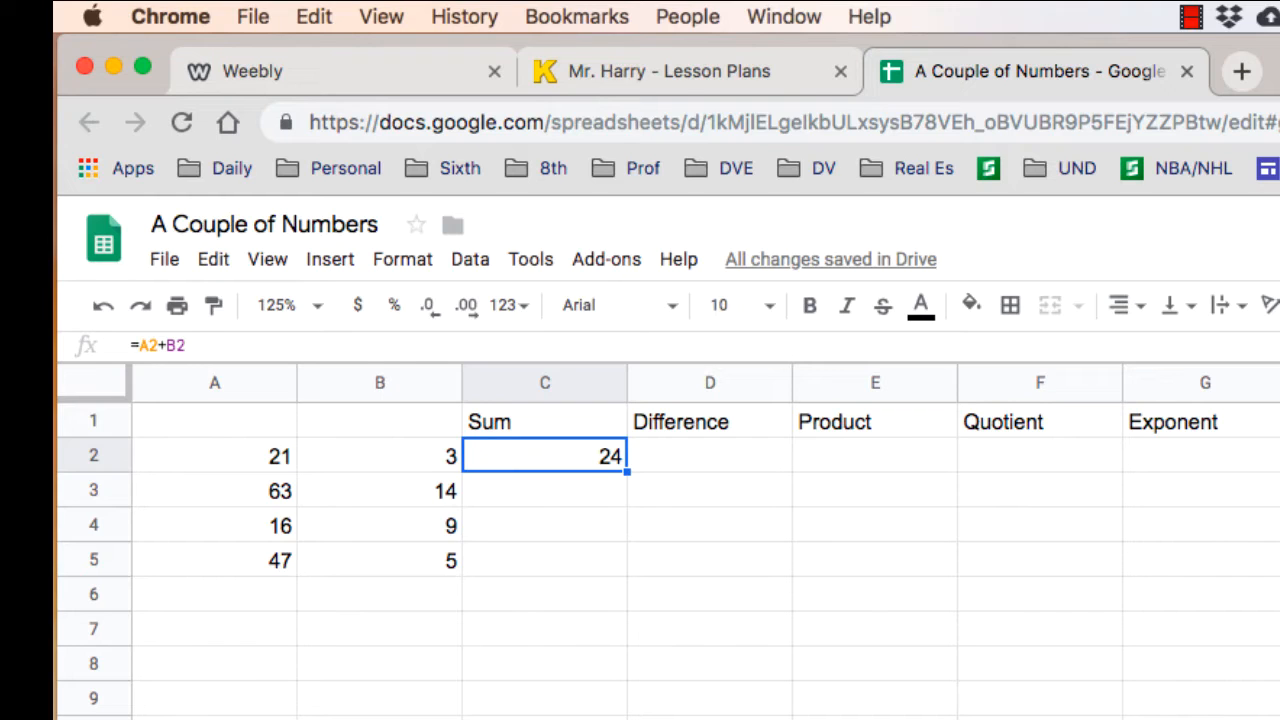
{"action": "key", "text": "Left"}
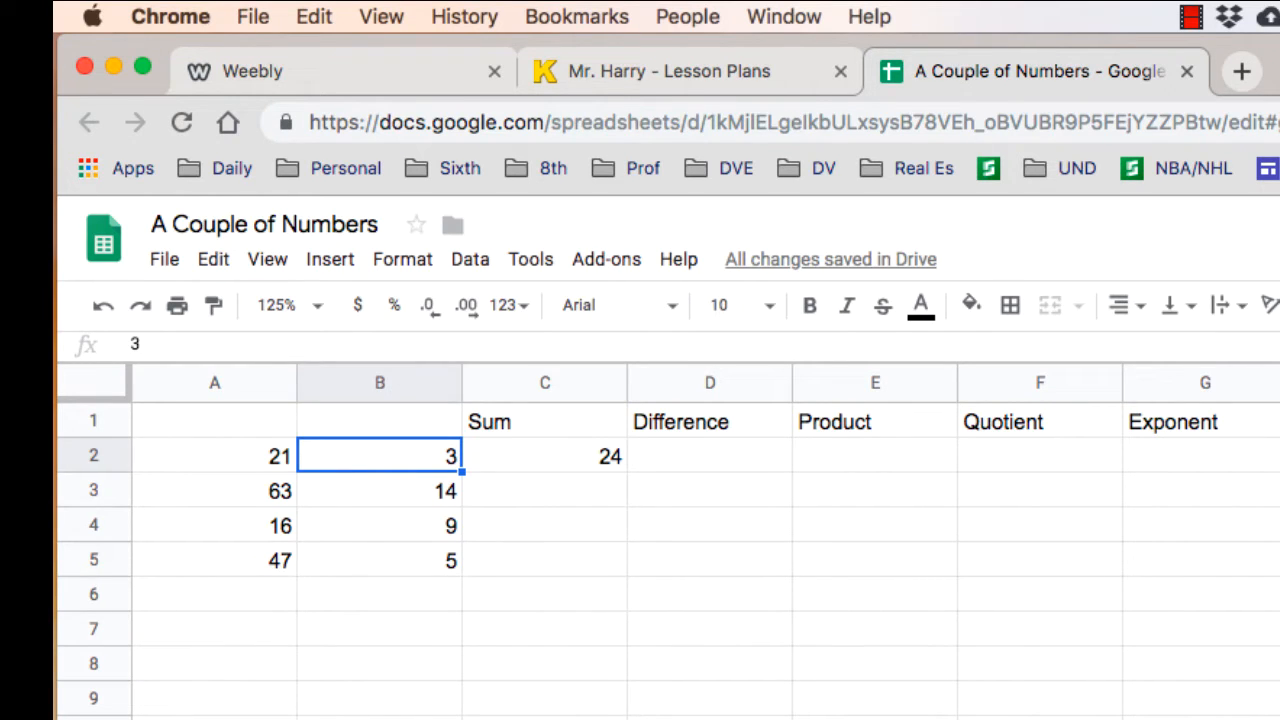
- Set cell B2 to 6 and check the sum formula in C2 against the changed input
{"action": "type", "text": "6"}
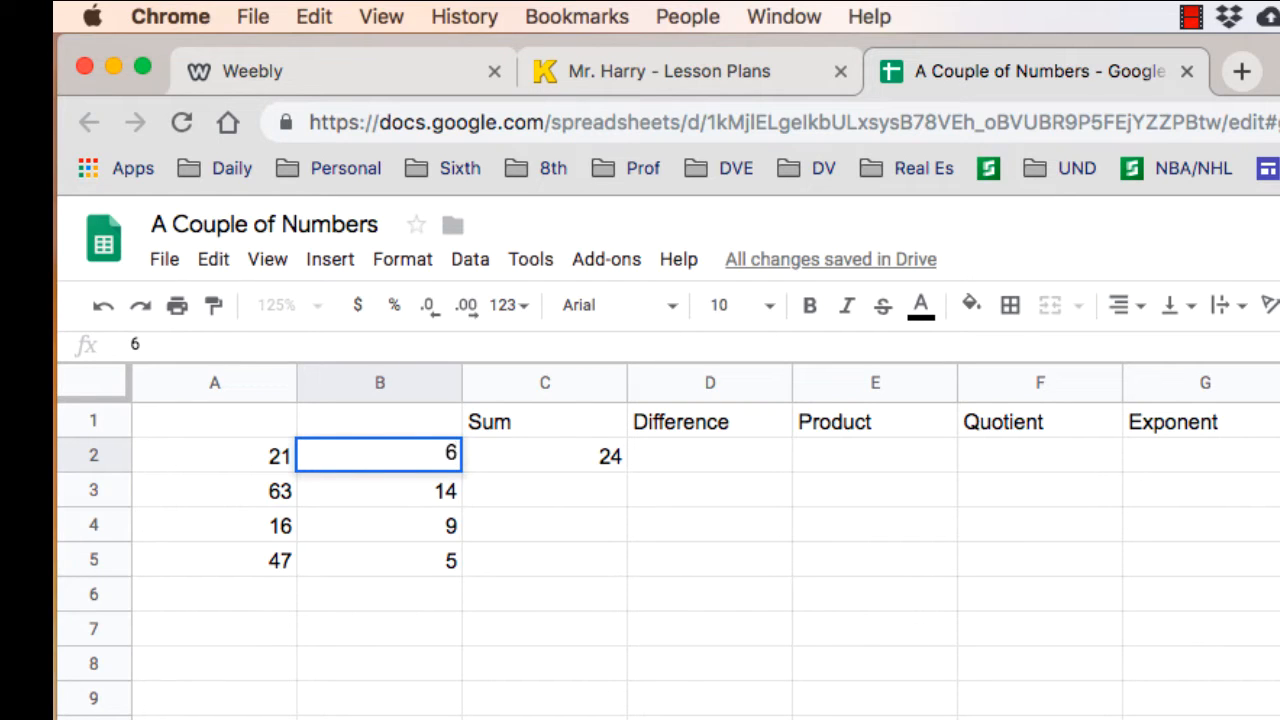
{"action": "key", "text": "Return"}
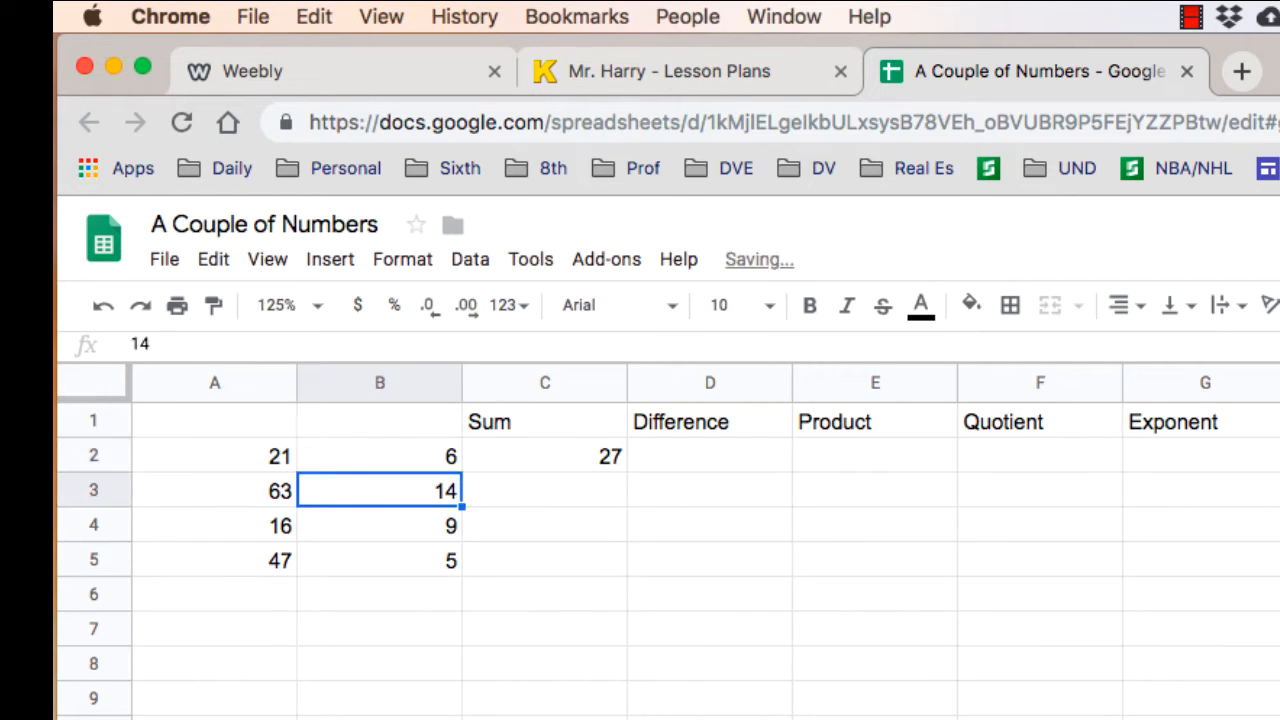
{"action": "left_click", "coordinate": [545, 456]}
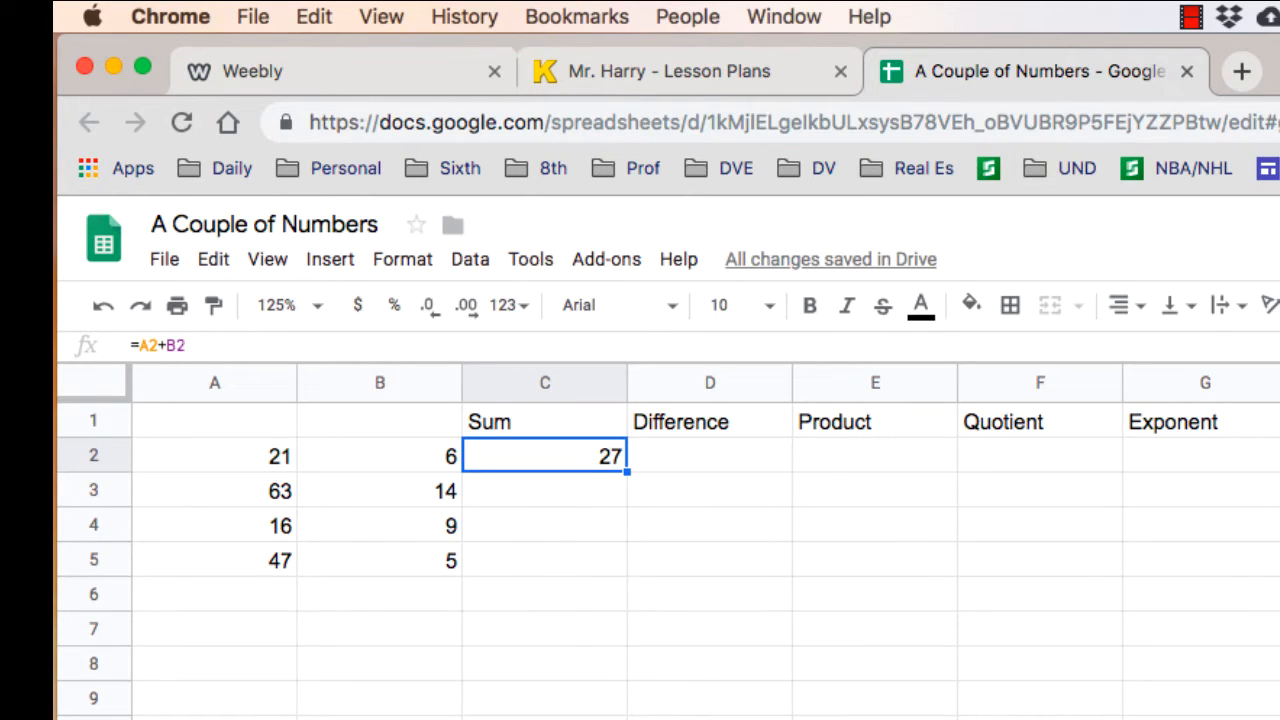
- Review the row 3 cells and fill the sum formula from C2 down through C5
{"action": "left_click", "coordinate": [545, 490]}
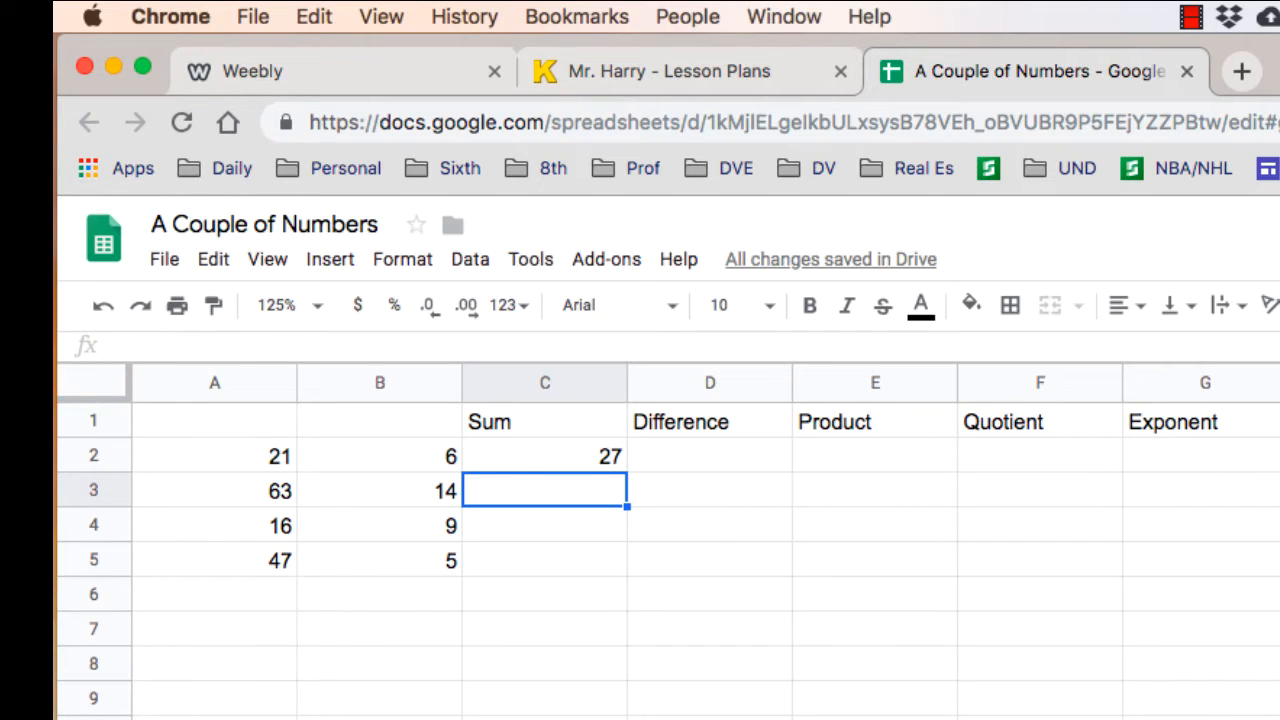
{"action": "left_click", "coordinate": [214, 490]}
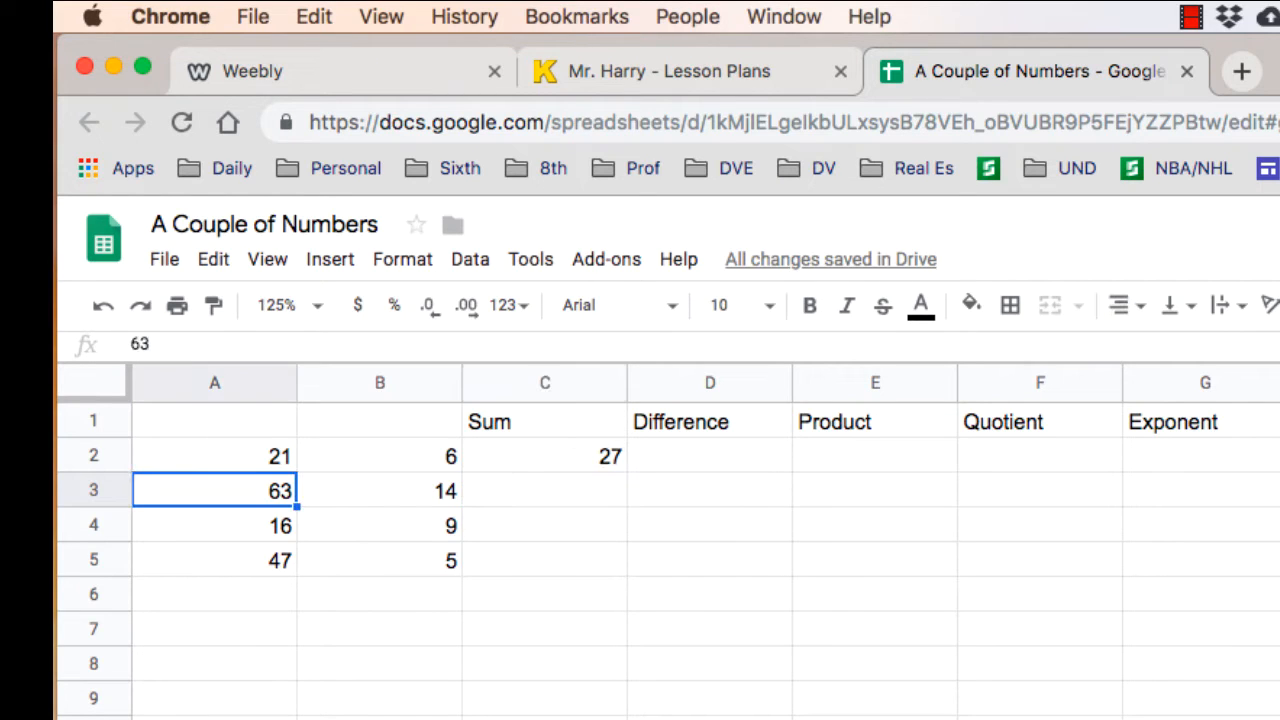
{"action": "left_click", "coordinate": [380, 490]}
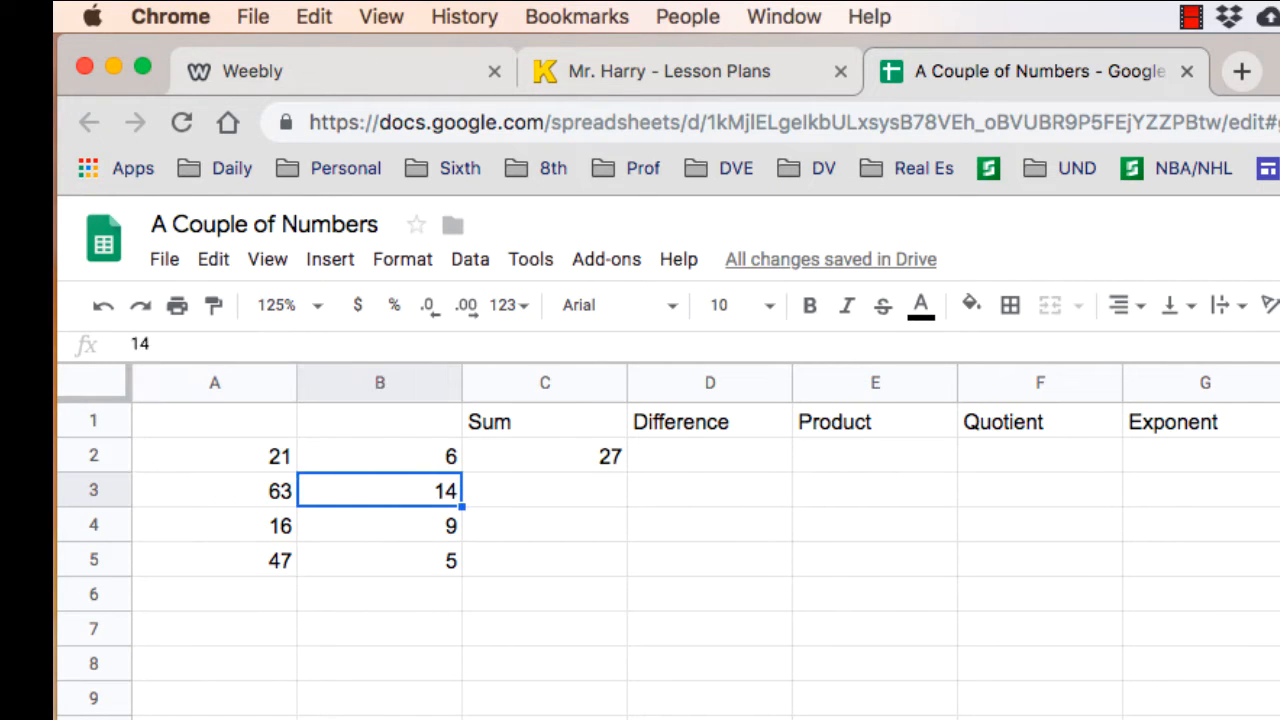
{"action": "left_click", "coordinate": [545, 490]}
{"action": "left_click", "coordinate": [545, 456]}
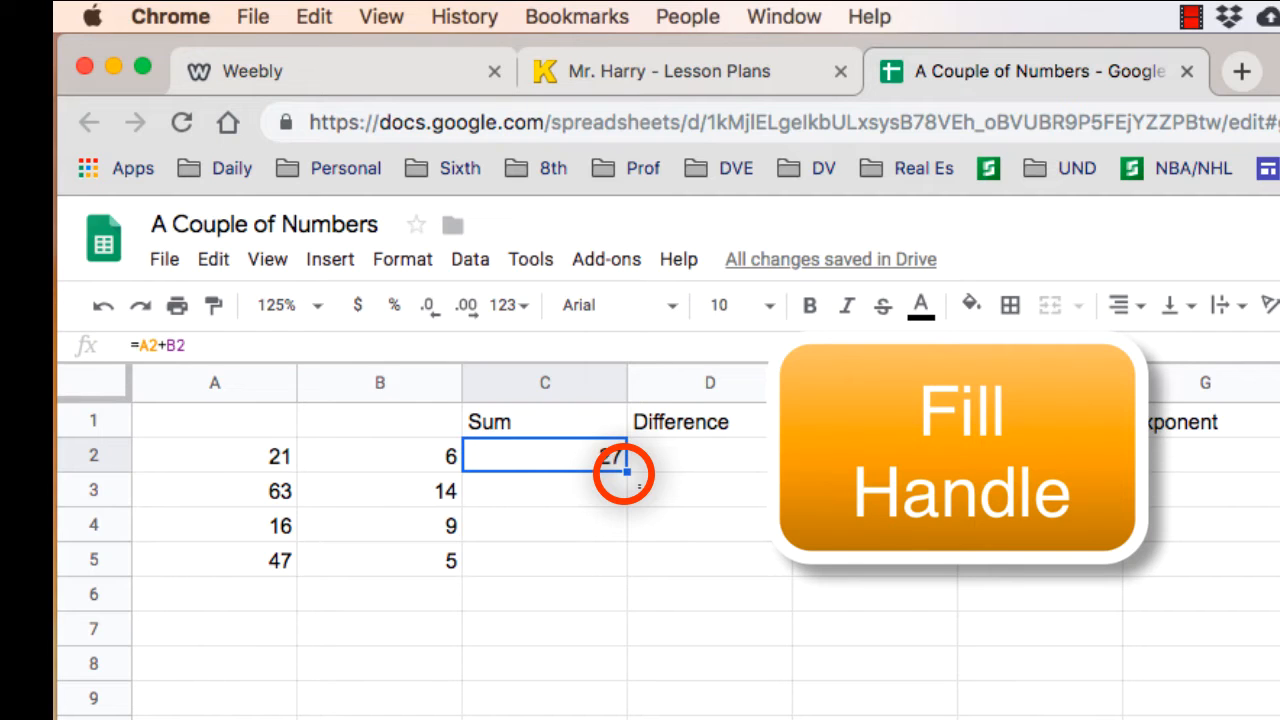
{"action": "left_click_drag", "start_coordinate": [627, 471], "coordinate": [627, 575]}
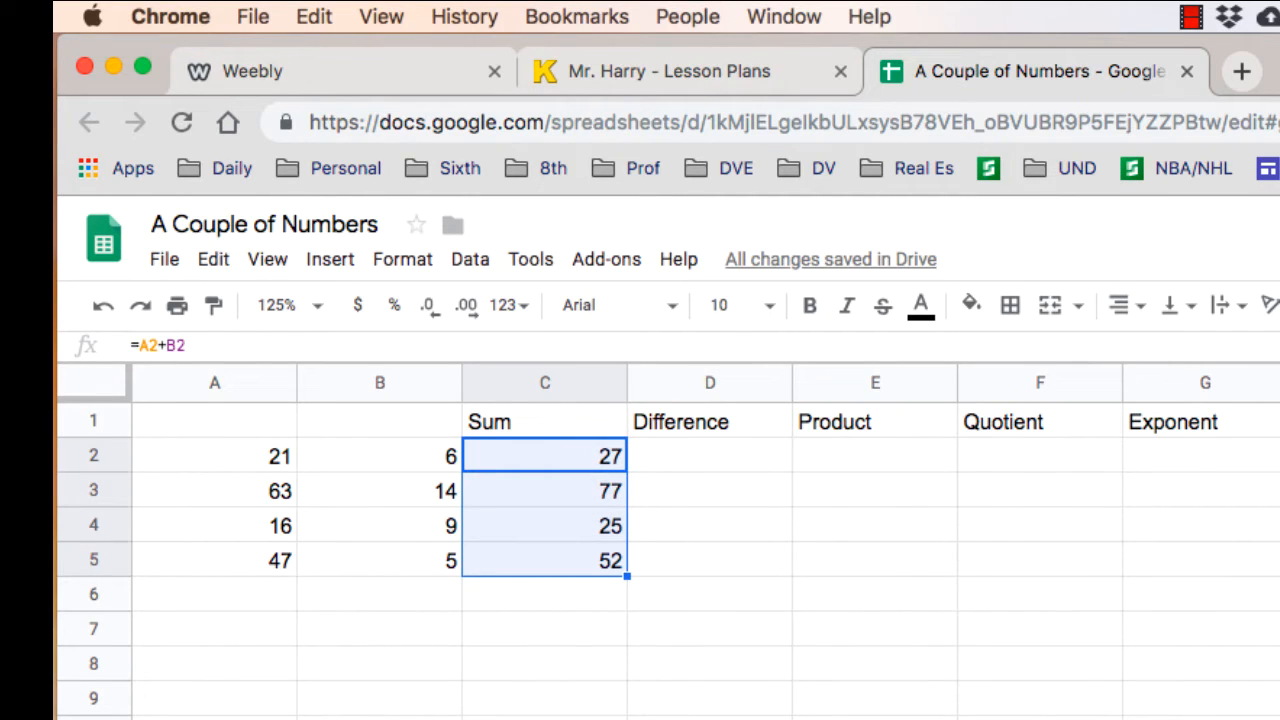
- Enter the formula =A2-B2 in cell D2 under Difference, using references to the two number cells
{"action": "left_click", "coordinate": [710, 456]}
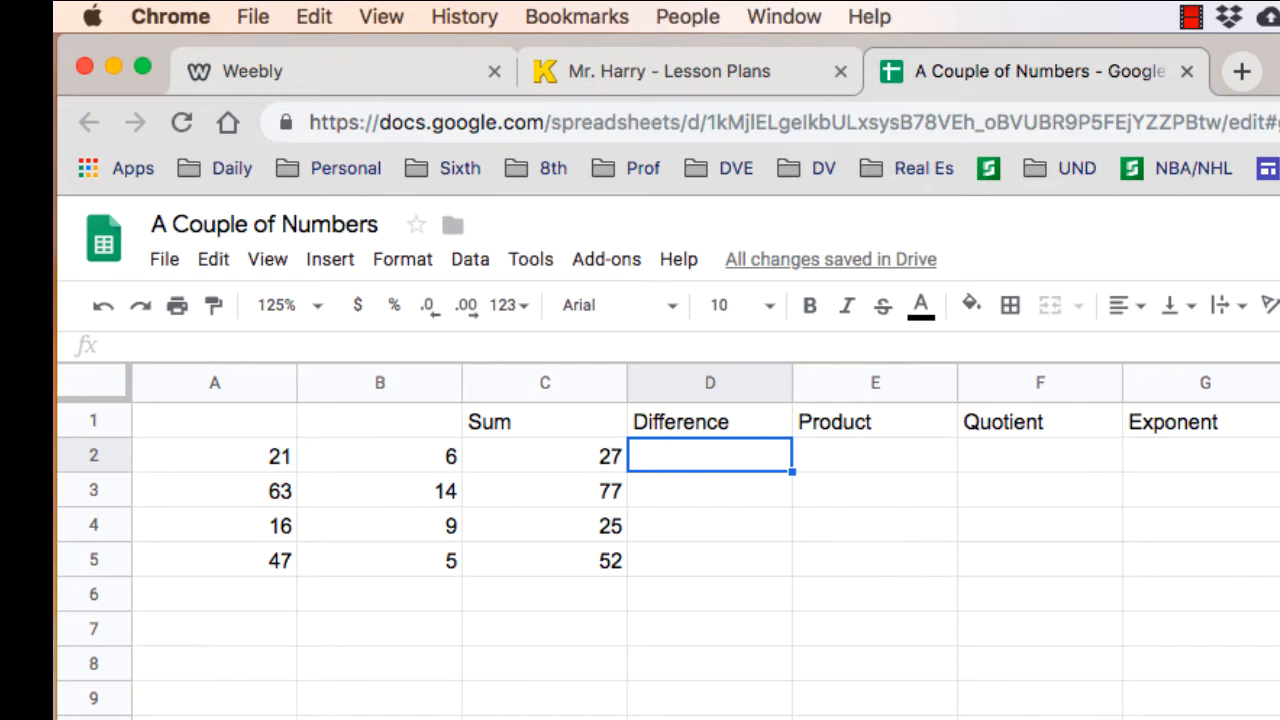
{"action": "type", "text": "="}
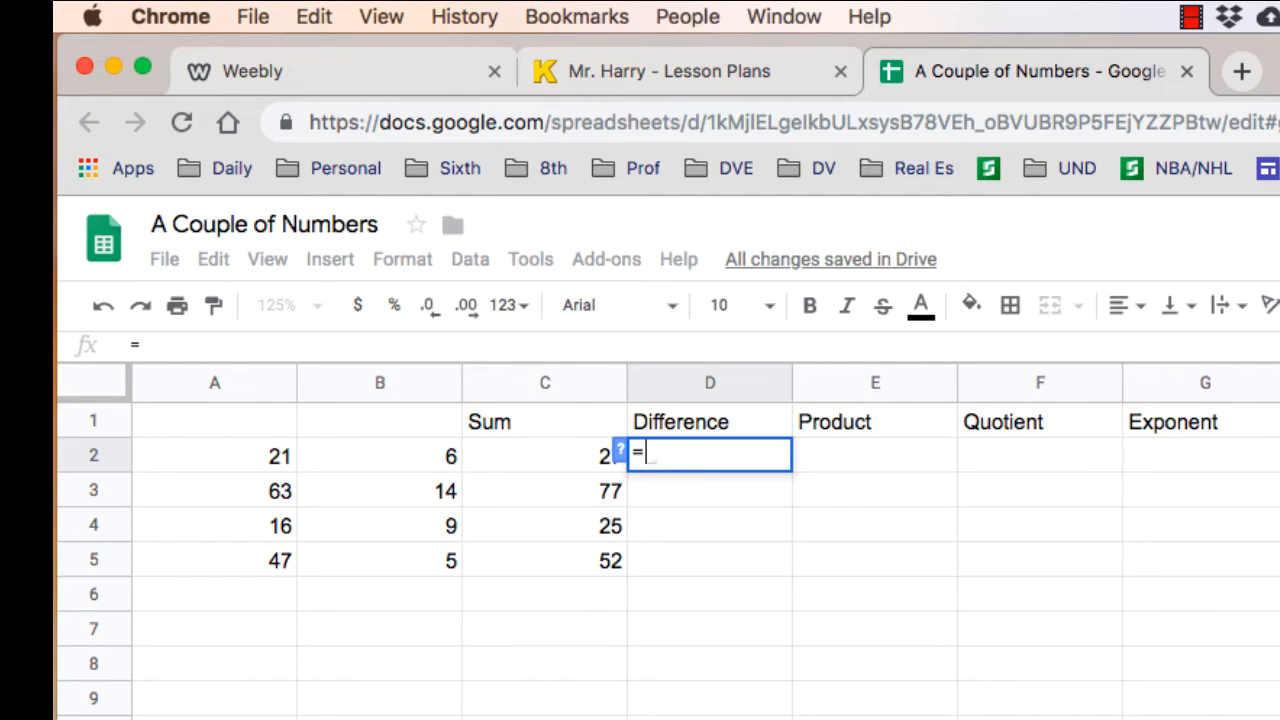
{"action": "left_click", "coordinate": [214, 456]}
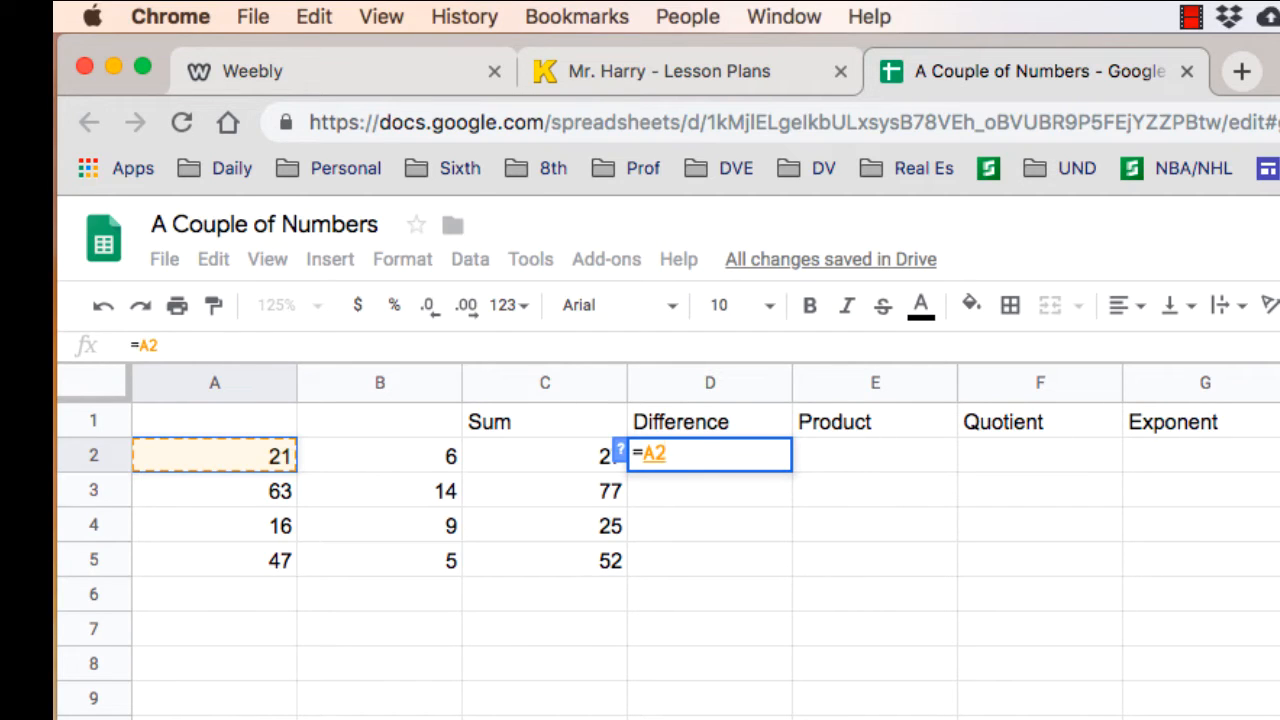
{"action": "type", "text": "-"}
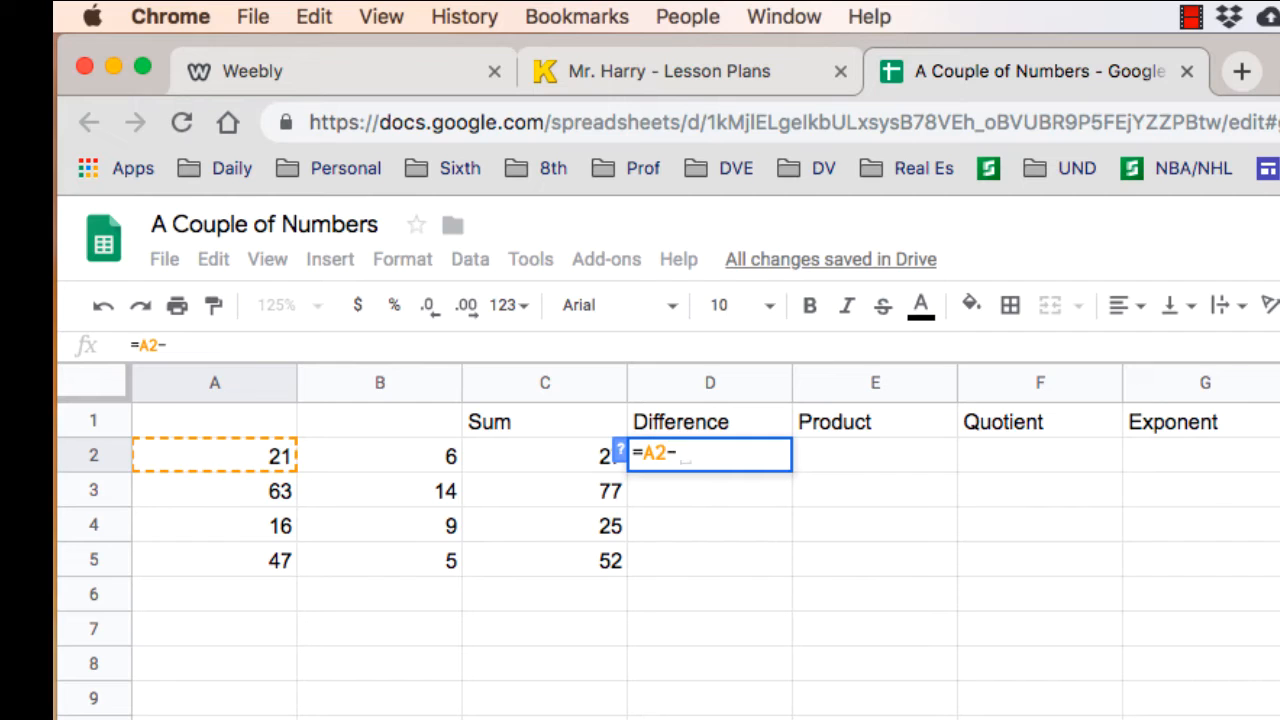
{"action": "left_click", "coordinate": [380, 456]}
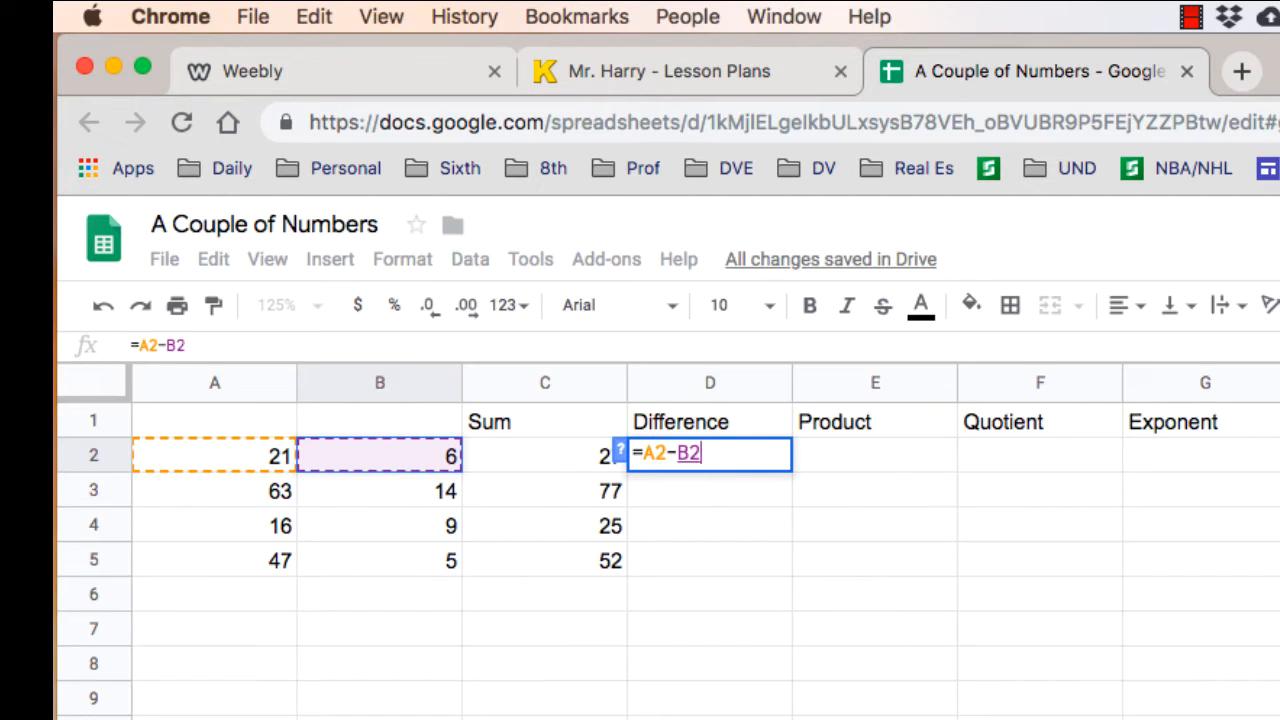
{"action": "key", "text": "Return"}
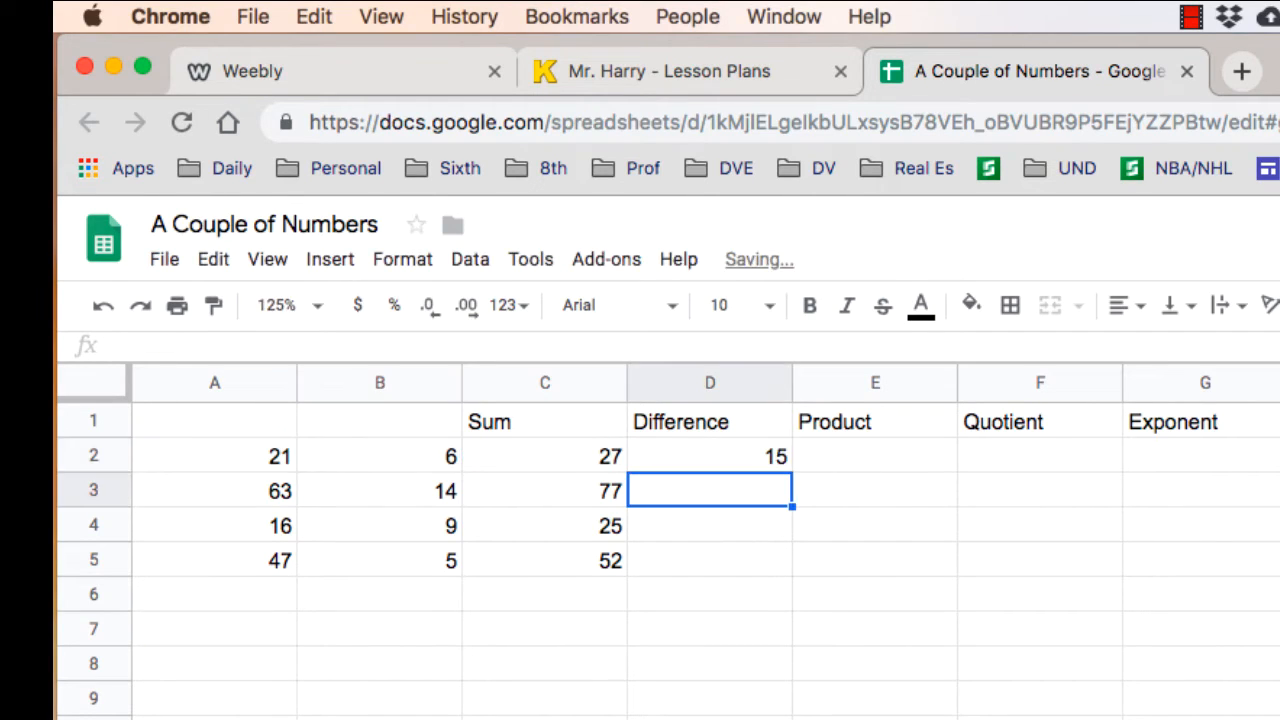
- Set cell B2 to 24 and fill the difference formula from D2 down through D5
{"action": "left_click", "coordinate": [380, 456]}
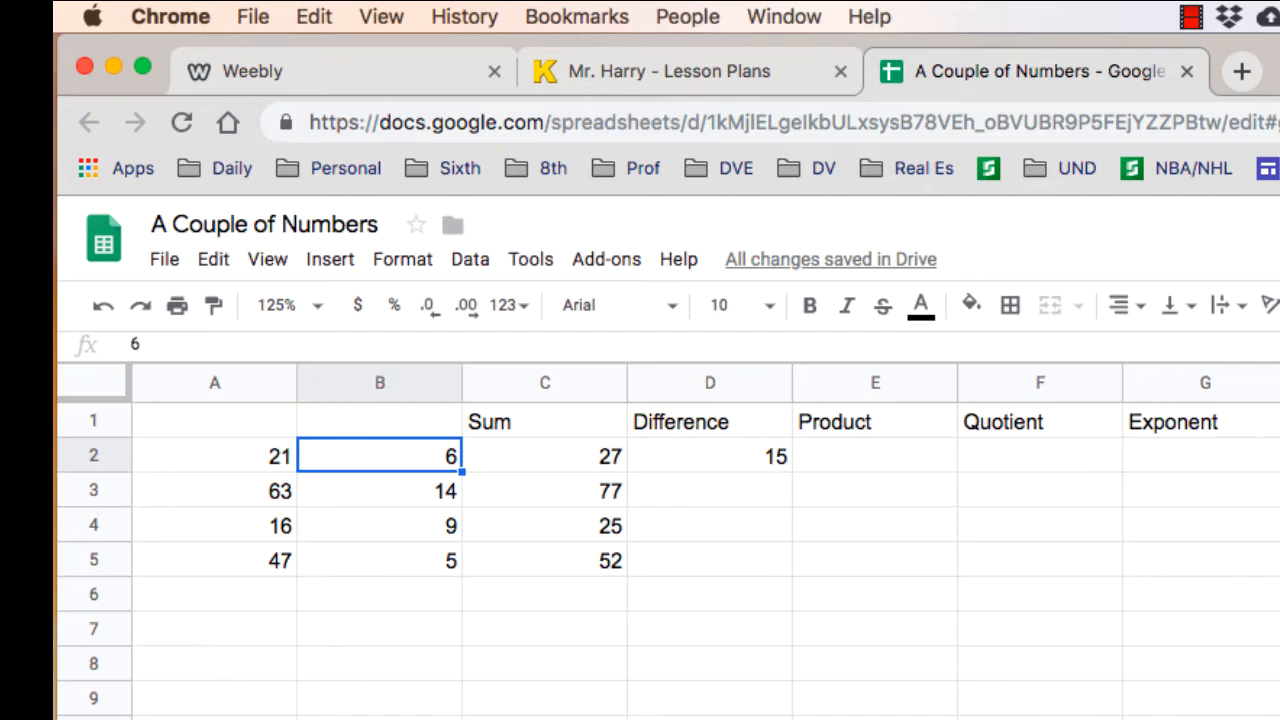
{"action": "type", "text": "24"}
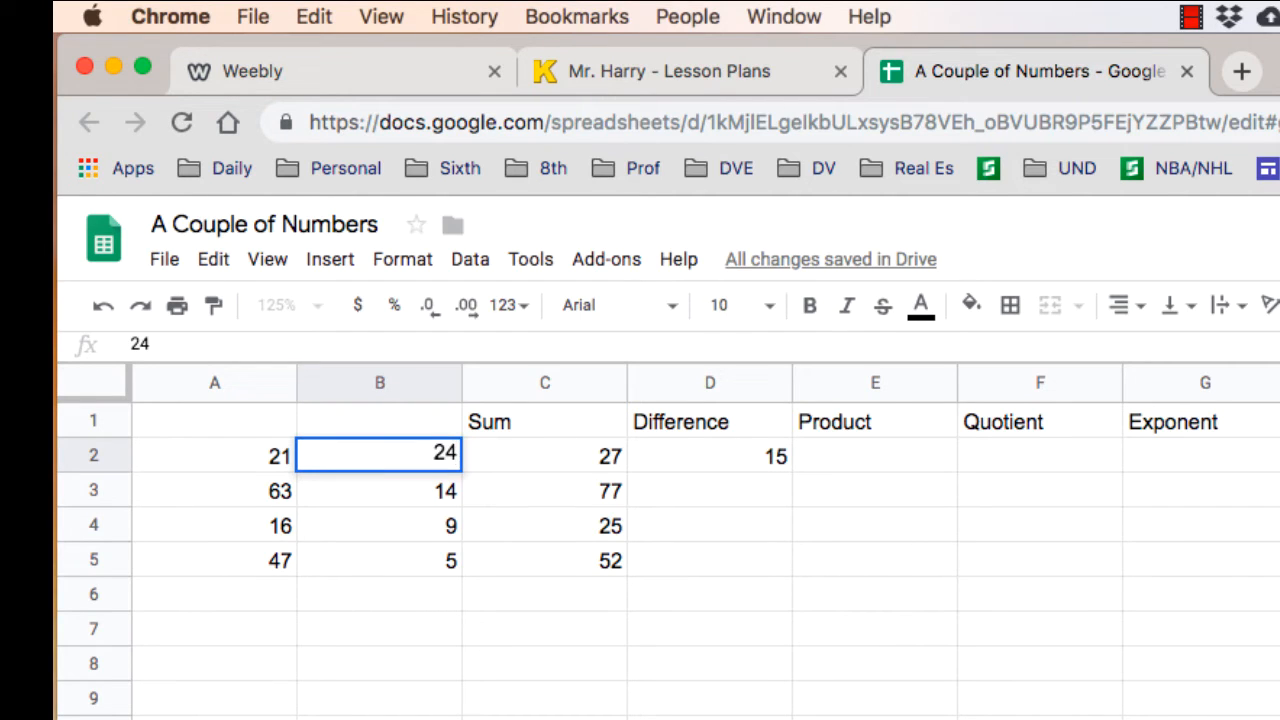
{"action": "key", "text": "Return"}
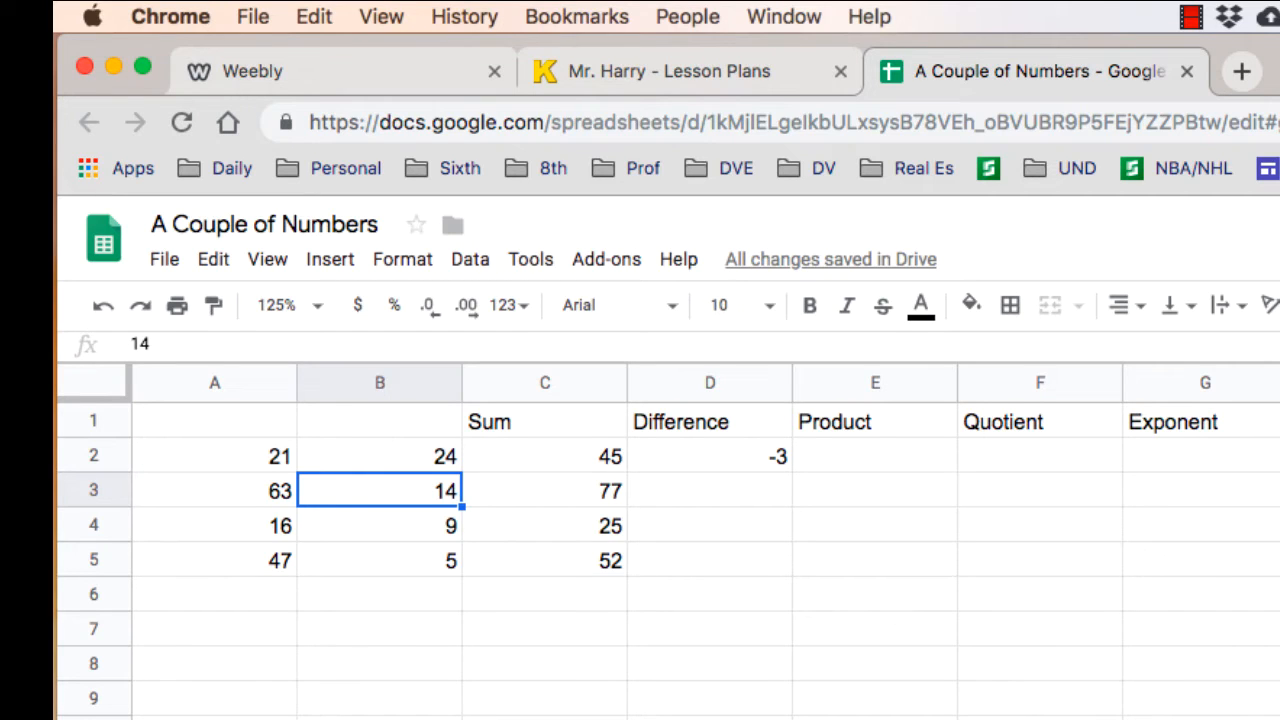
{"action": "left_click", "coordinate": [710, 456]}
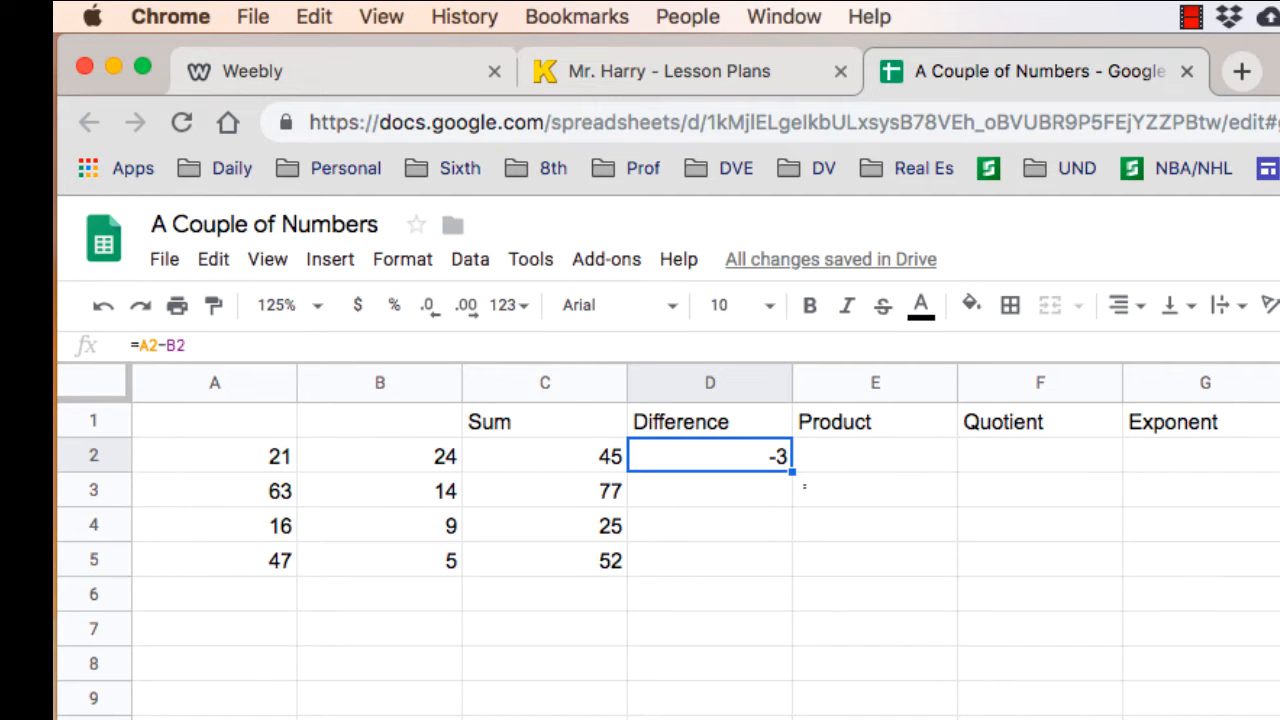
{"action": "left_click_drag", "start_coordinate": [792, 470], "coordinate": [790, 565]}
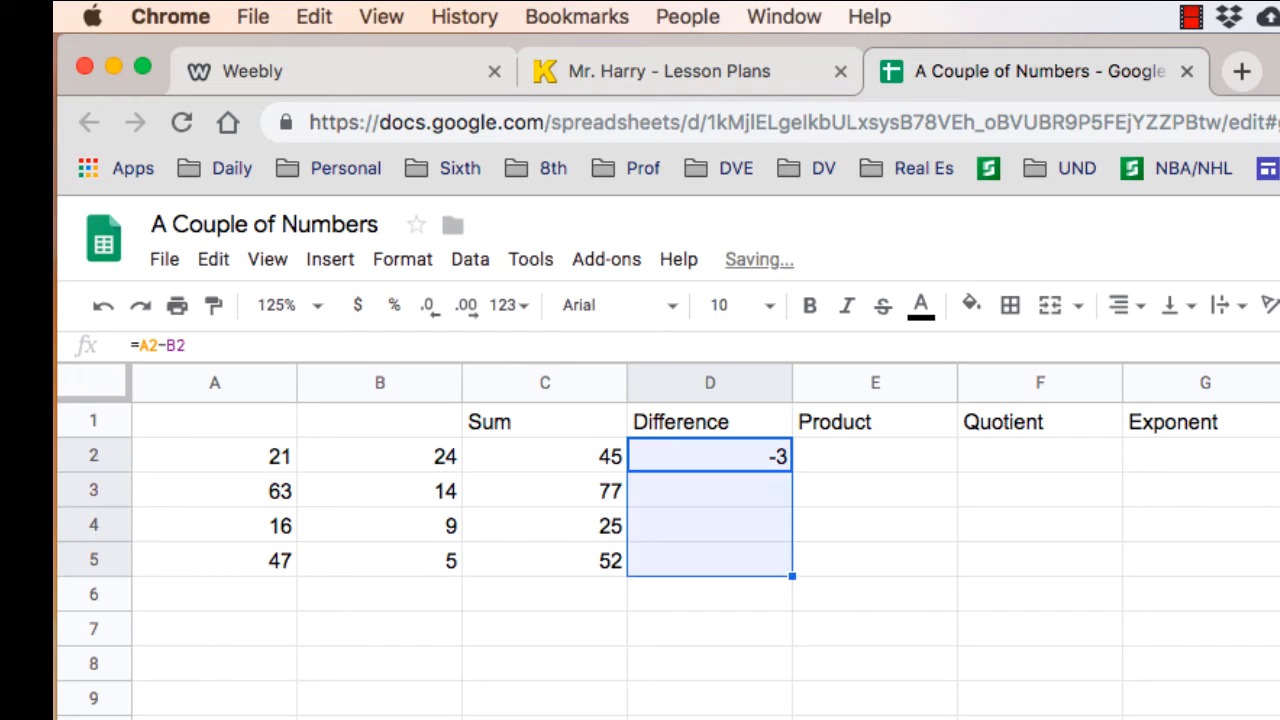
- Examine how the cell references change by row in the filled formulas under Difference and Sum
{"action": "left_click", "coordinate": [710, 491]}
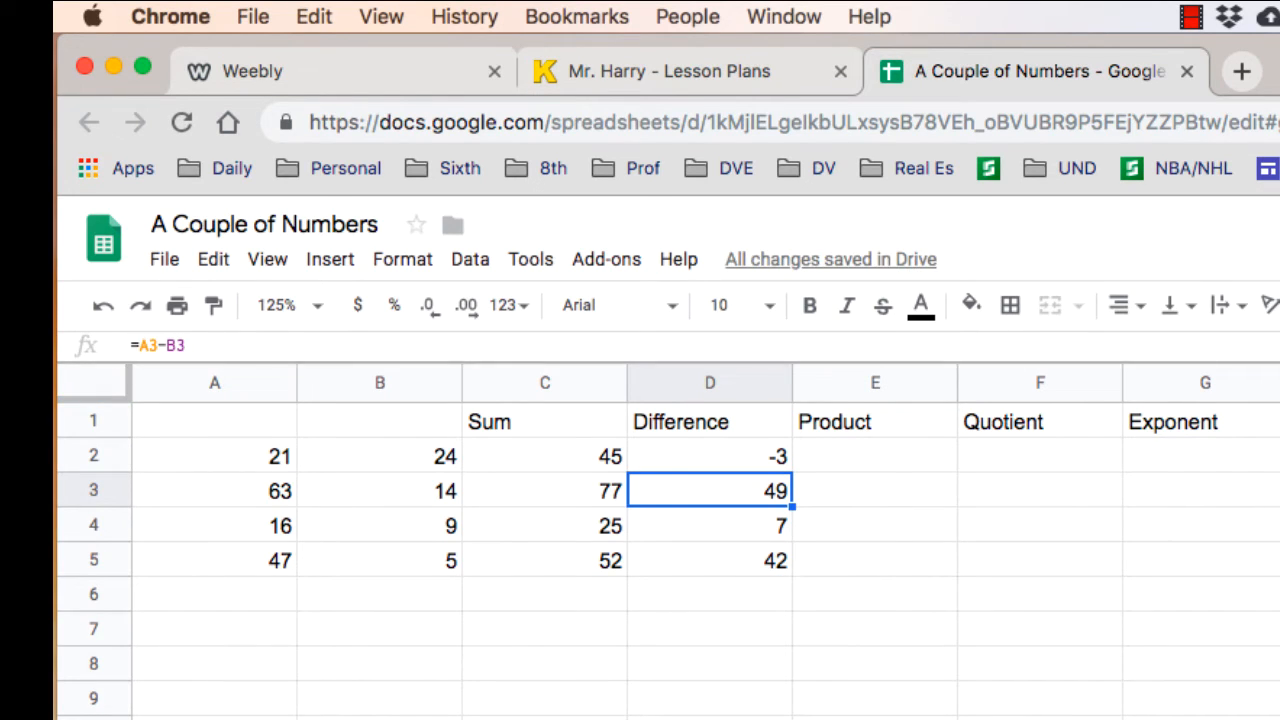
{"action": "key", "text": "Down"}
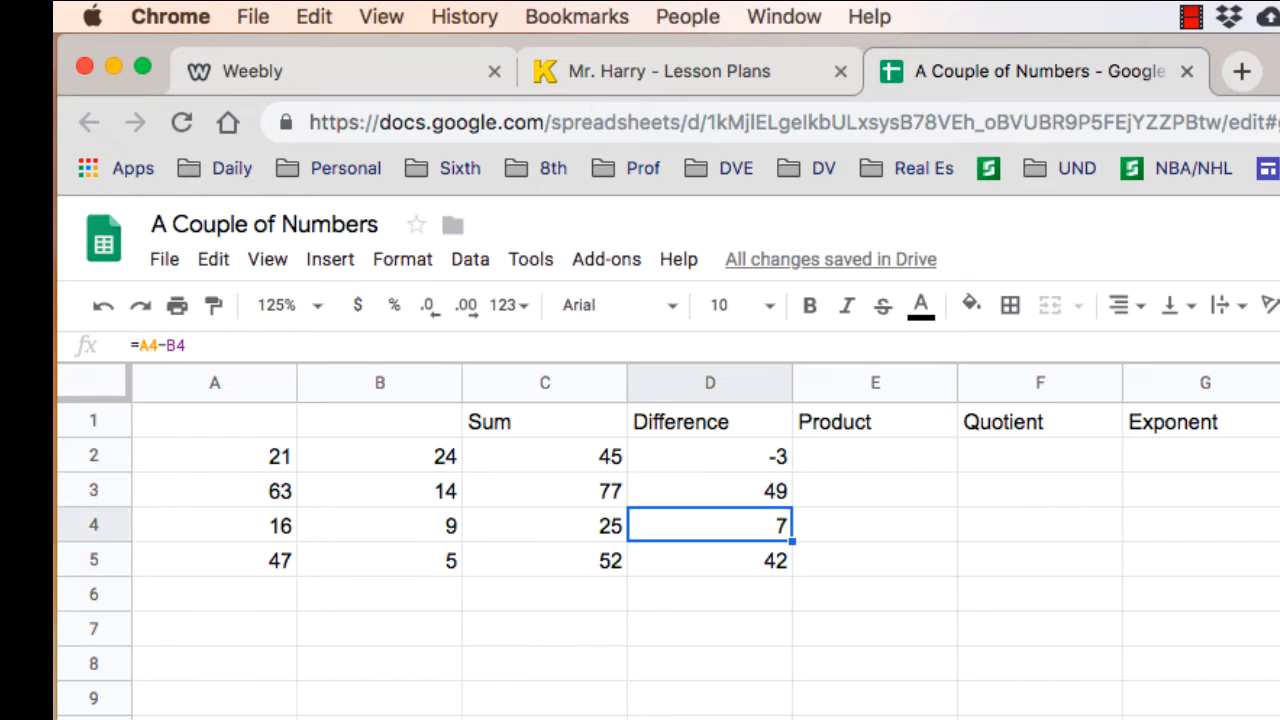
{"action": "key", "text": "Down"}
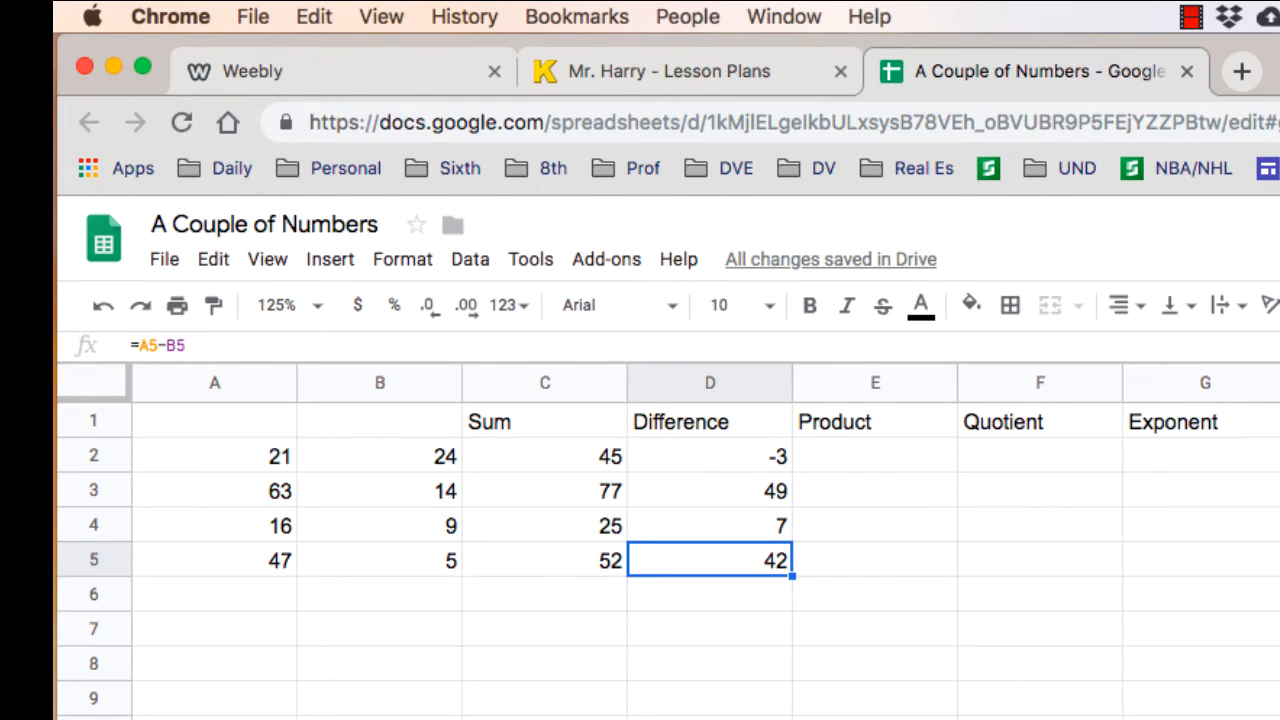
{"action": "key", "text": "Up"}
{"action": "key", "text": "Up"}
{"action": "key", "text": "Up"}
{"action": "key", "text": "Down"}
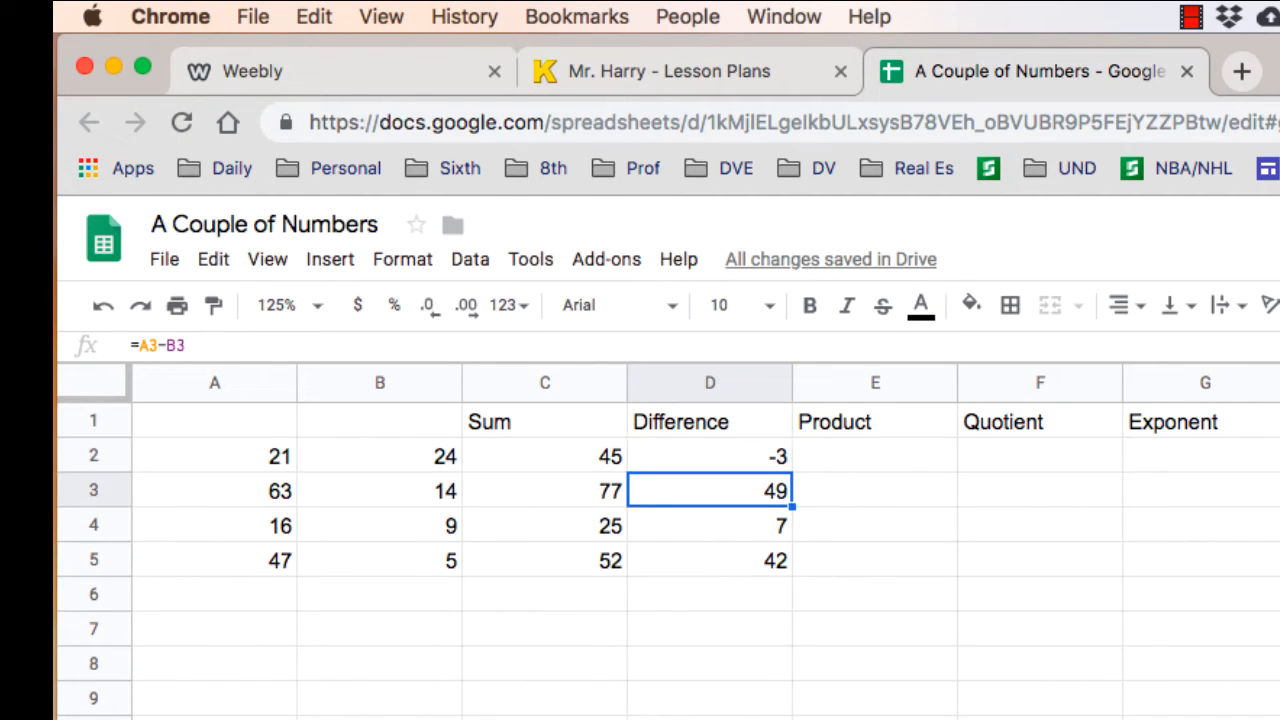
{"action": "key", "text": "Down"}
{"action": "key", "text": "Down"}
{"action": "key", "text": "Up"}
{"action": "key", "text": "Up"}
{"action": "key", "text": "Up"}
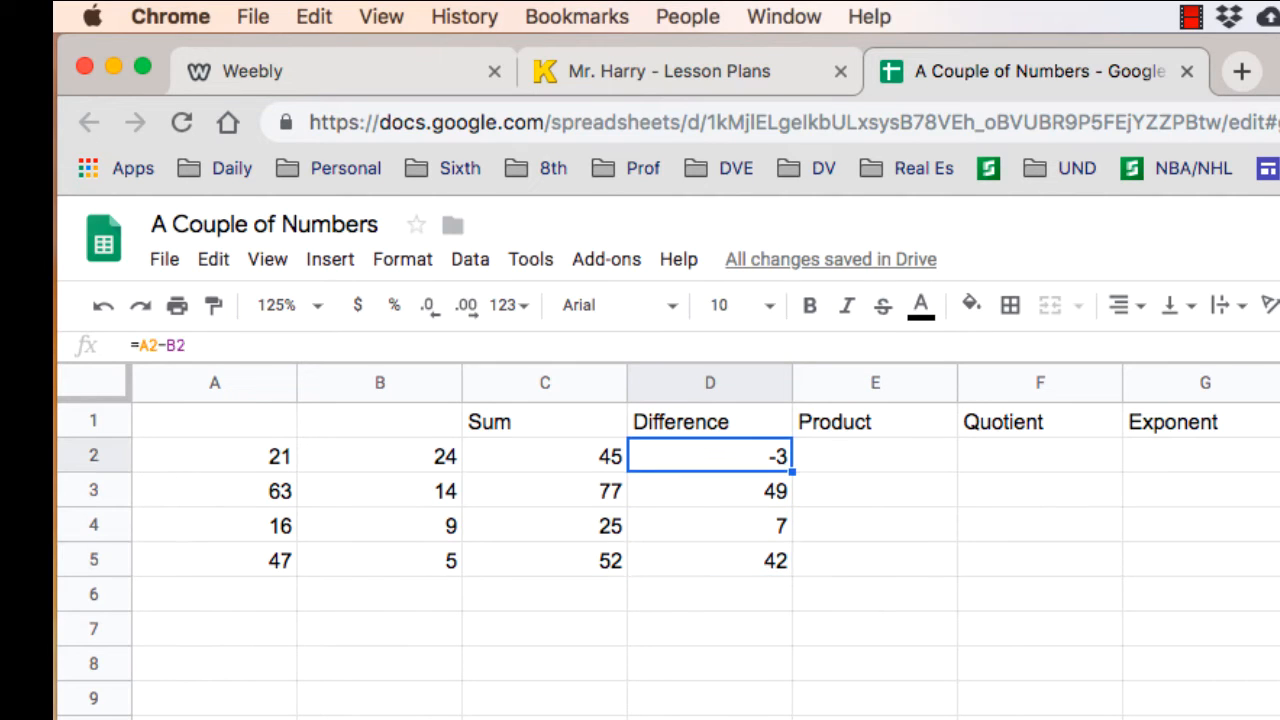
{"action": "key", "text": "Left"}
{"action": "key", "text": "Down"}
{"action": "key", "text": "Down"}
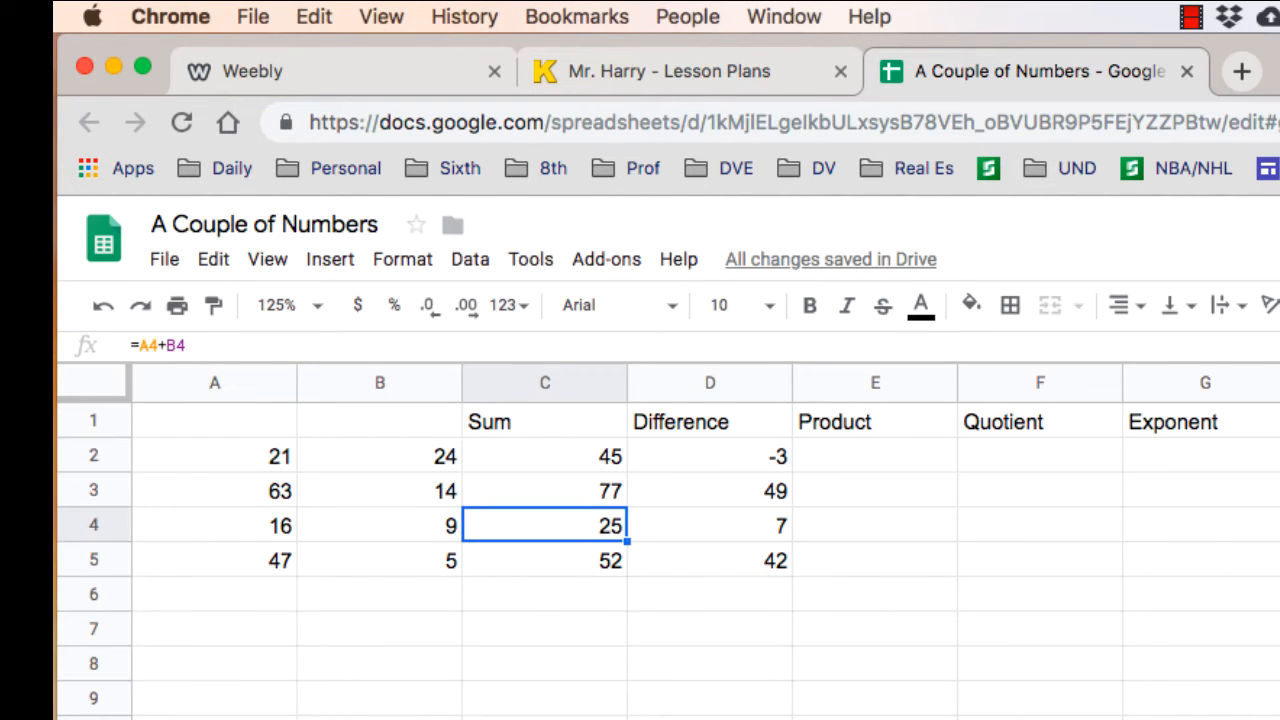
- Enter the formula =A2*B2 in cell E2 under Product and fill it down through E5
{"action": "left_click", "coordinate": [875, 456]}
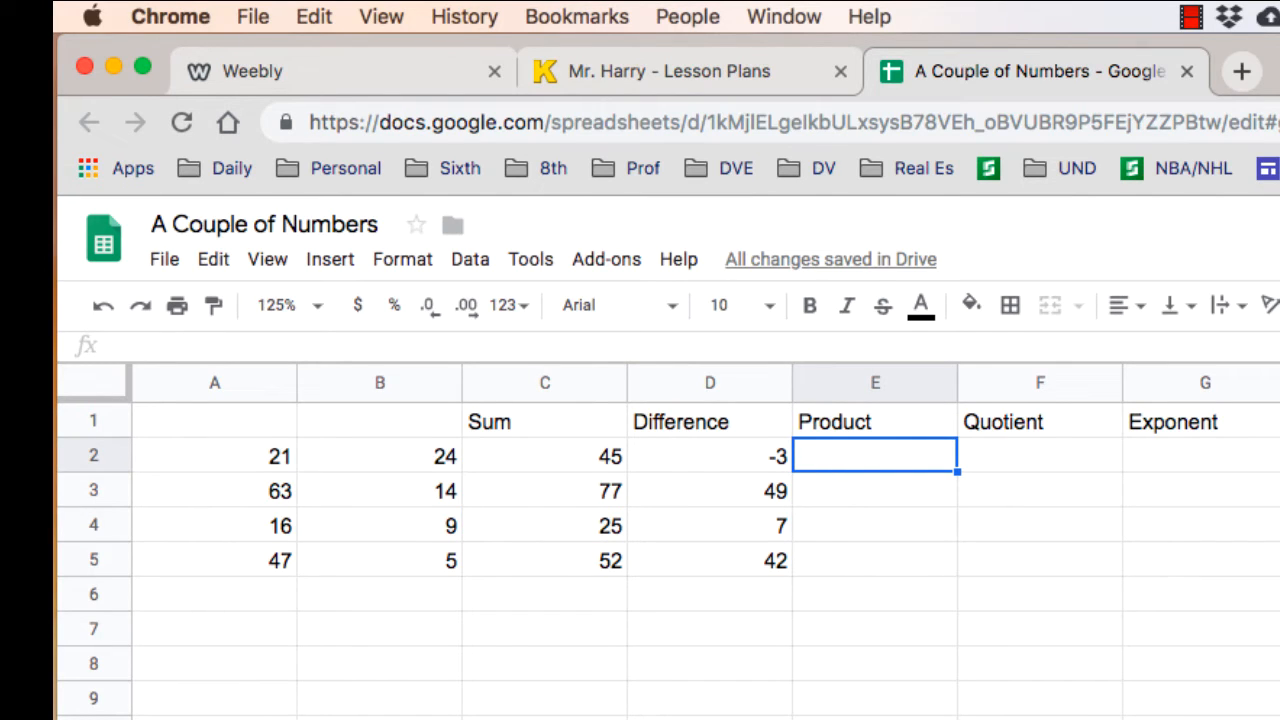
{"action": "type", "text": "="}
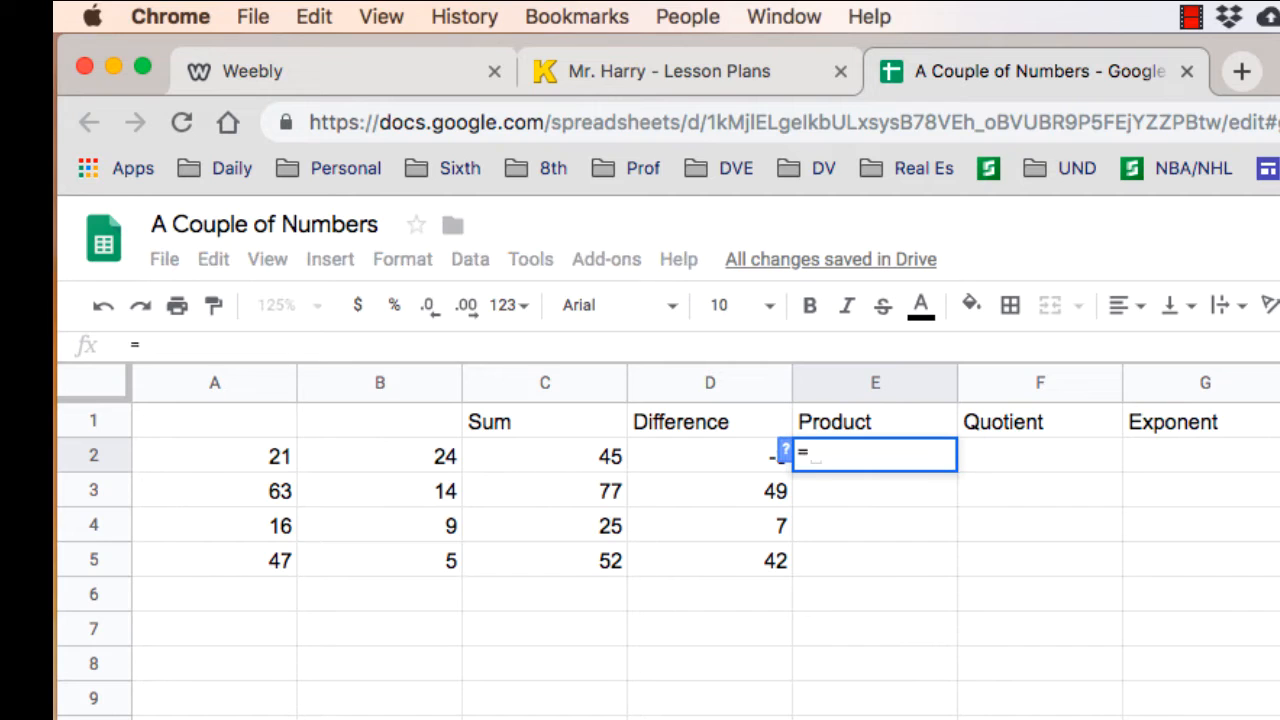
{"action": "left_click", "coordinate": [214, 456]}
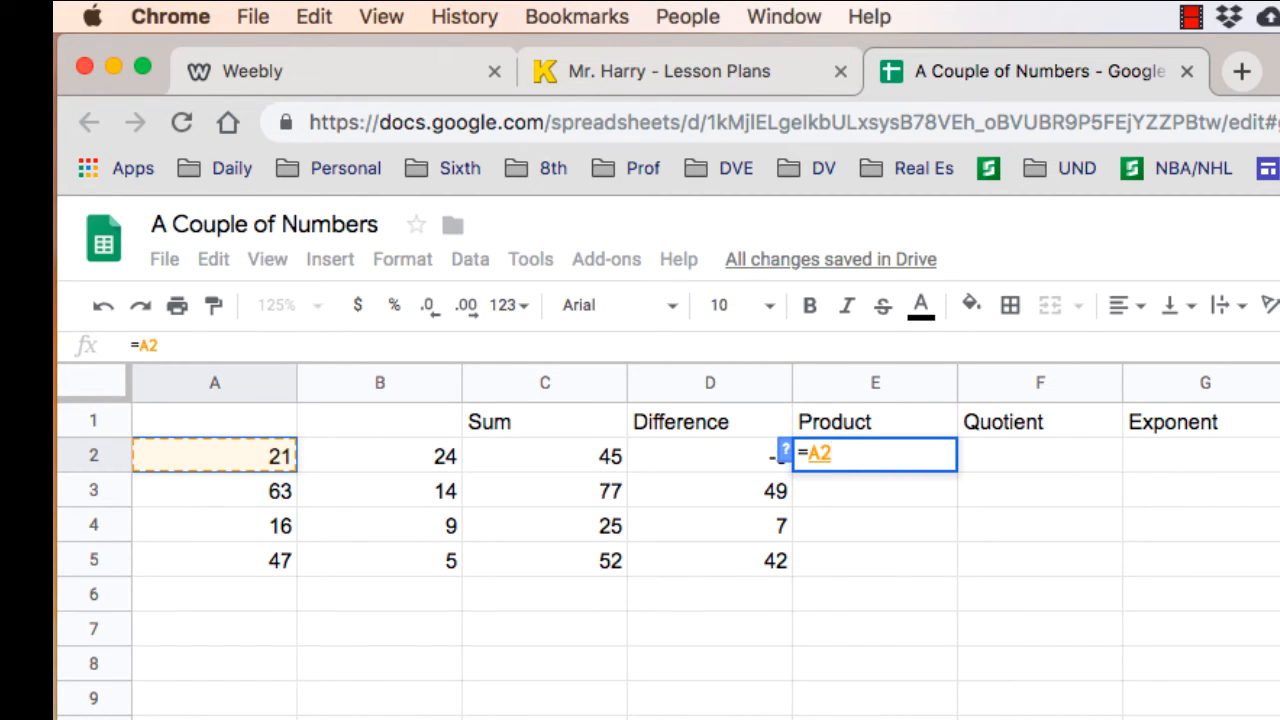
{"action": "type", "text": "*"}
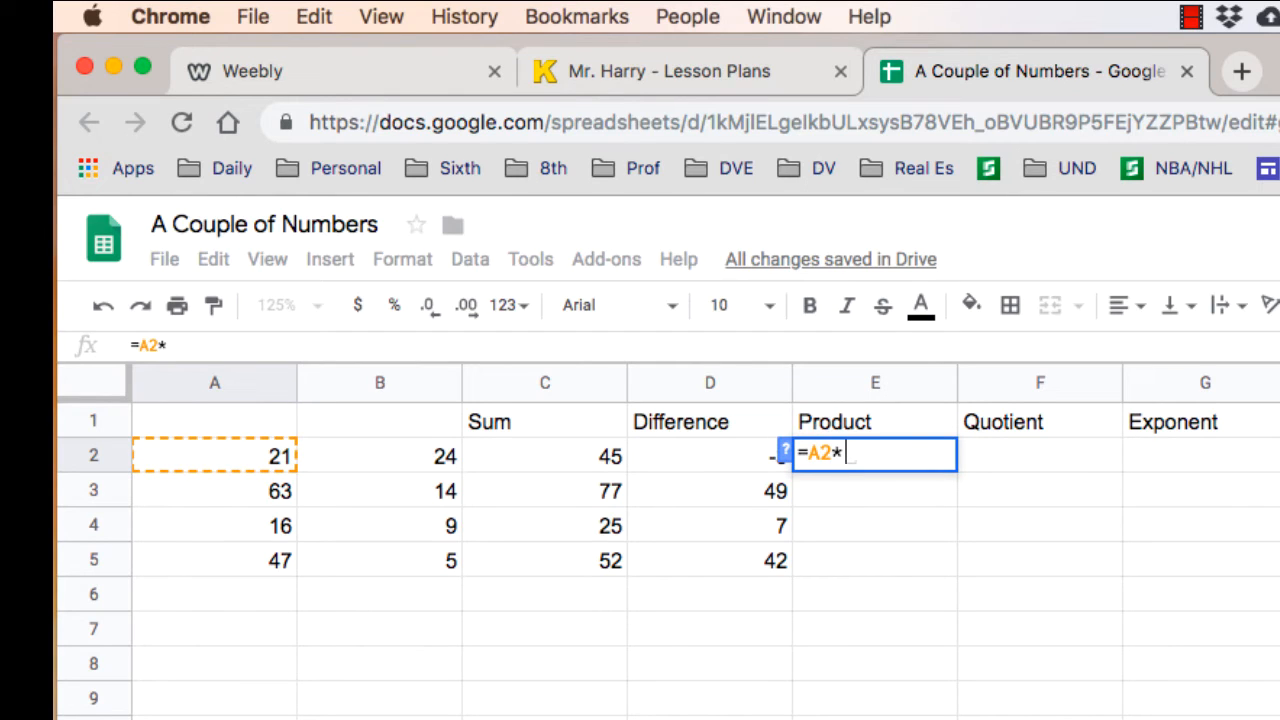
{"action": "left_click", "coordinate": [380, 456]}
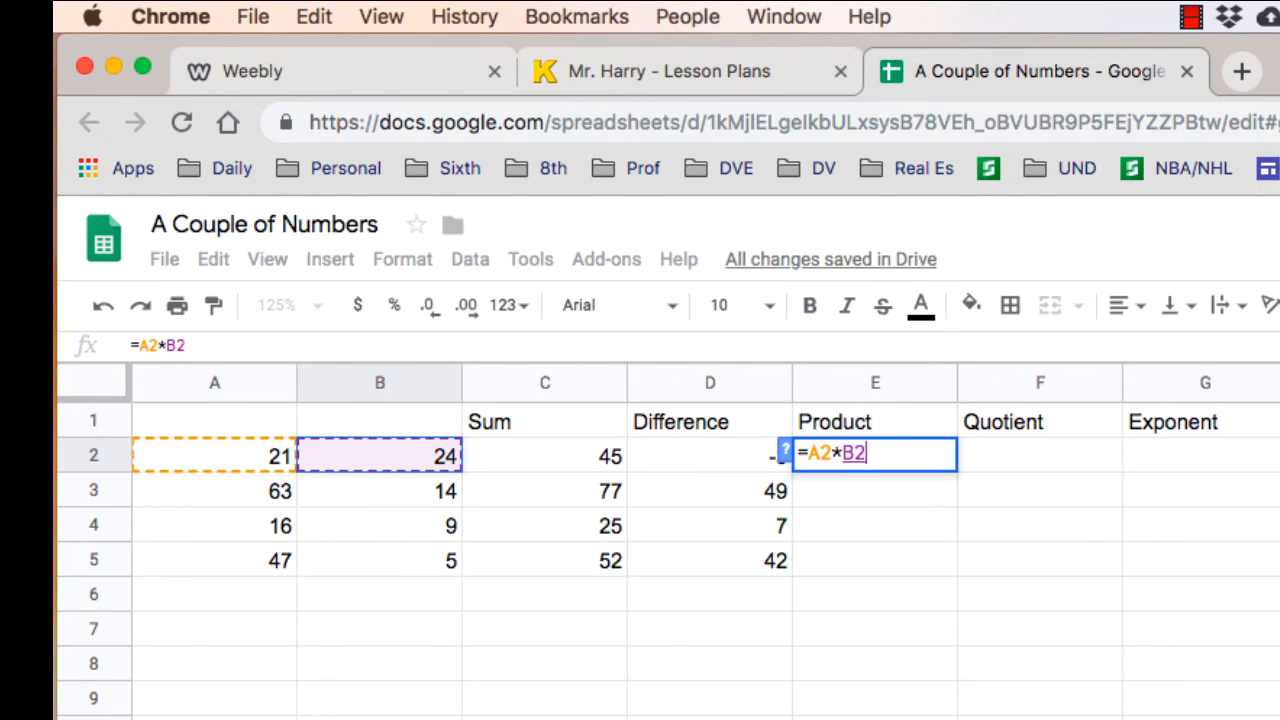
{"action": "key", "text": "Return"}
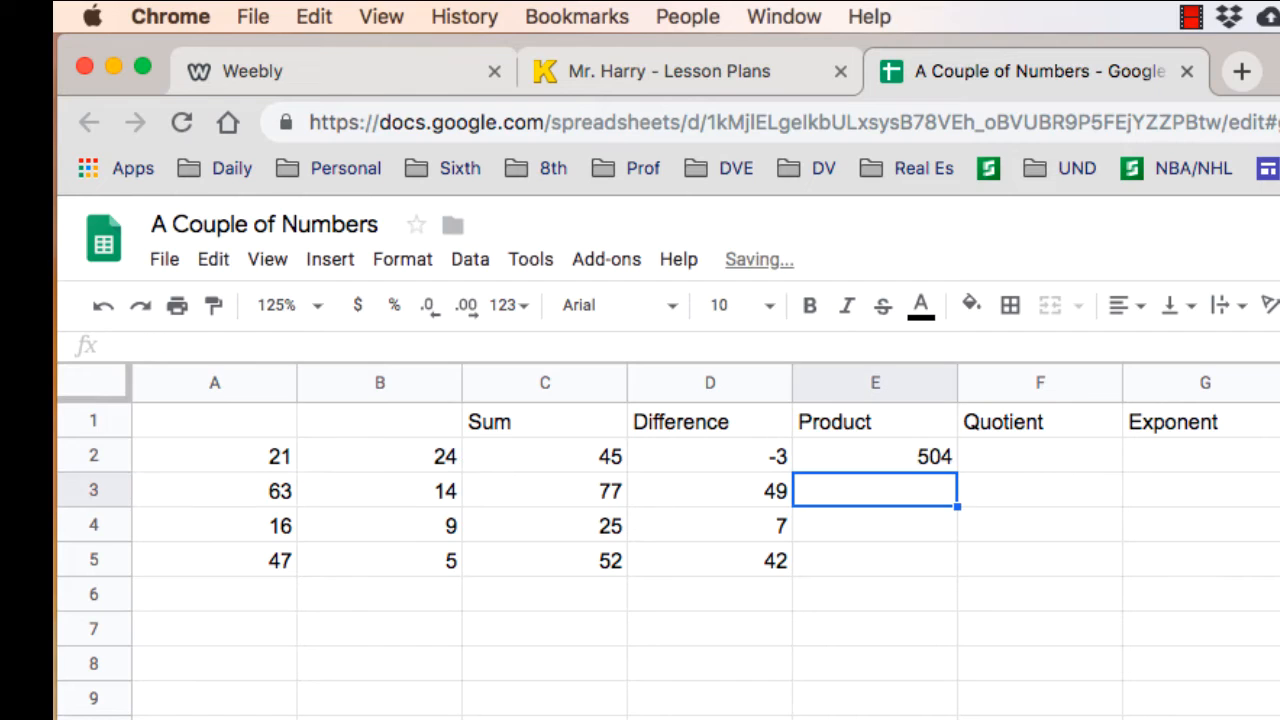
{"action": "left_click", "coordinate": [875, 456]}
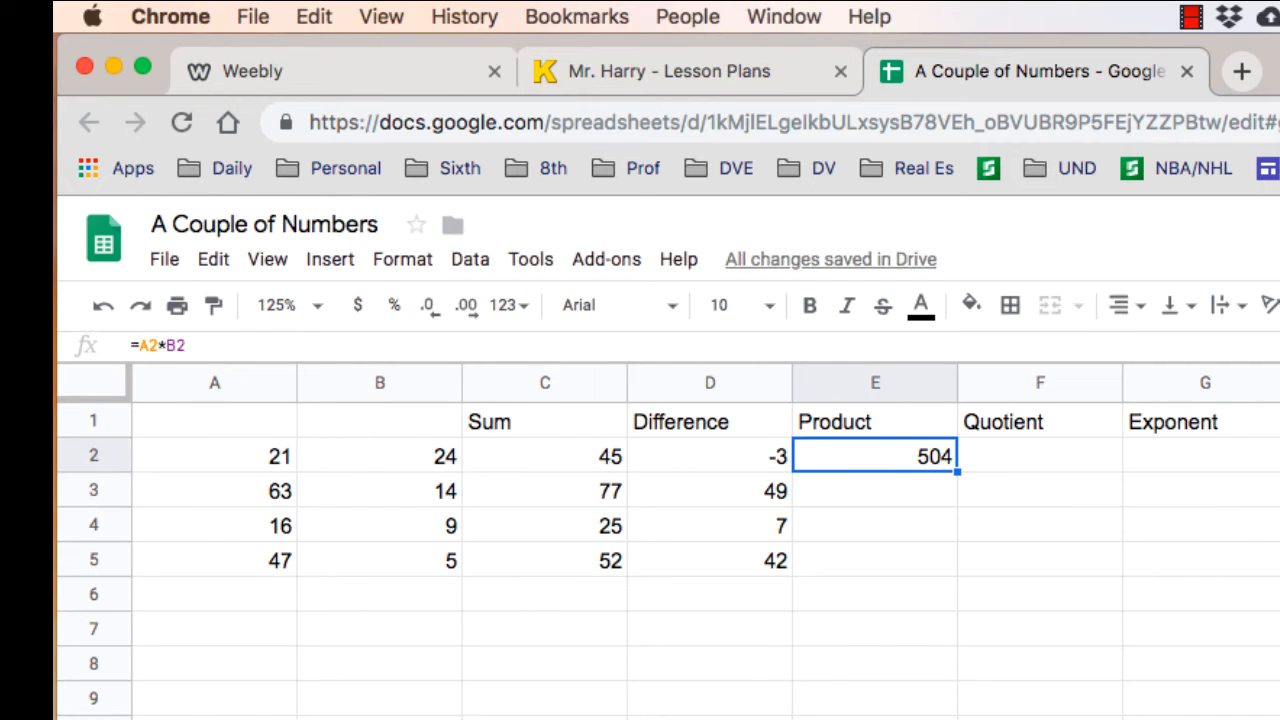
{"action": "left_click_drag", "start_coordinate": [957, 471], "coordinate": [971, 572]}
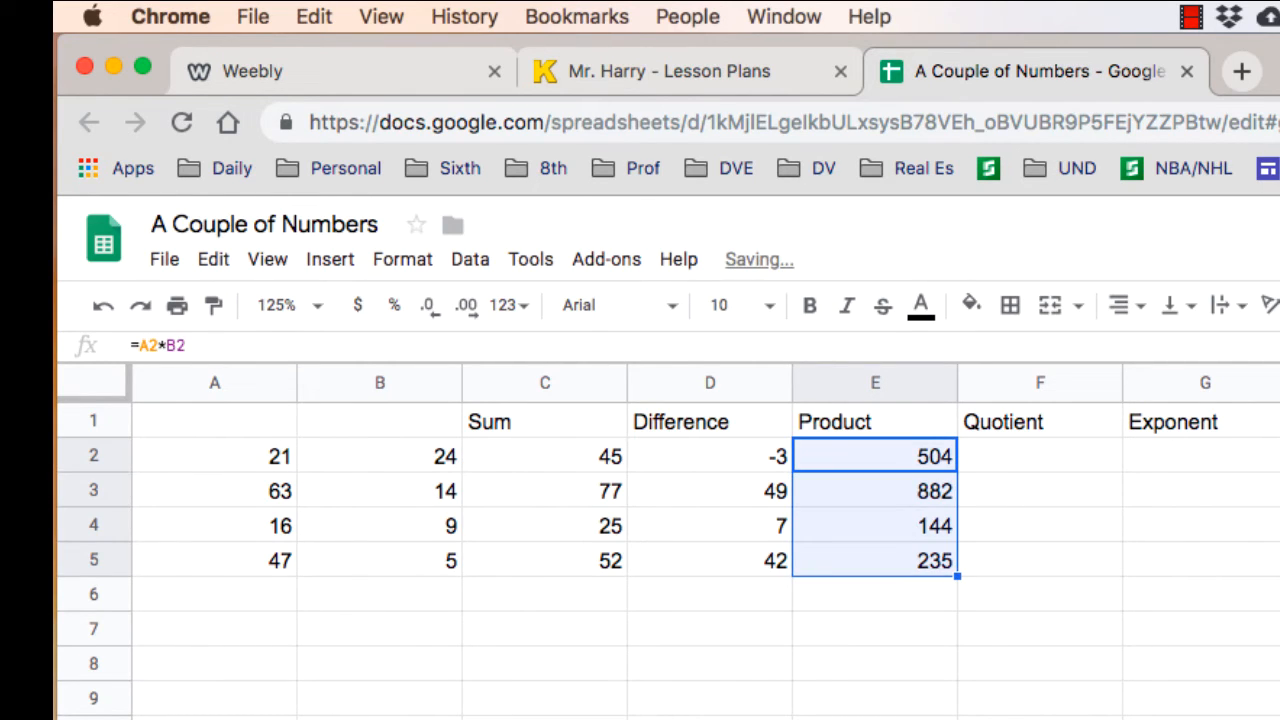
- Enter the formula =A2/B2 in cell F2 under Quotient and fill it down through F5
{"action": "left_click", "coordinate": [1040, 456]}
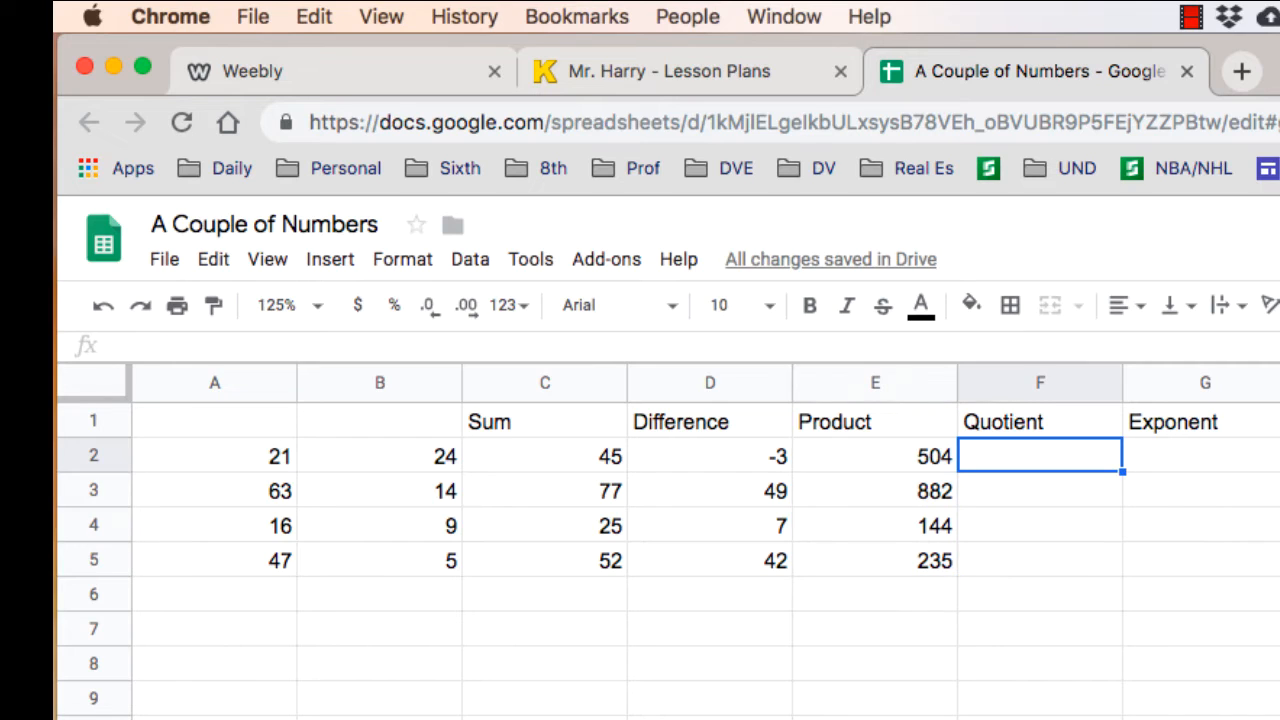
{"action": "type", "text": "="}
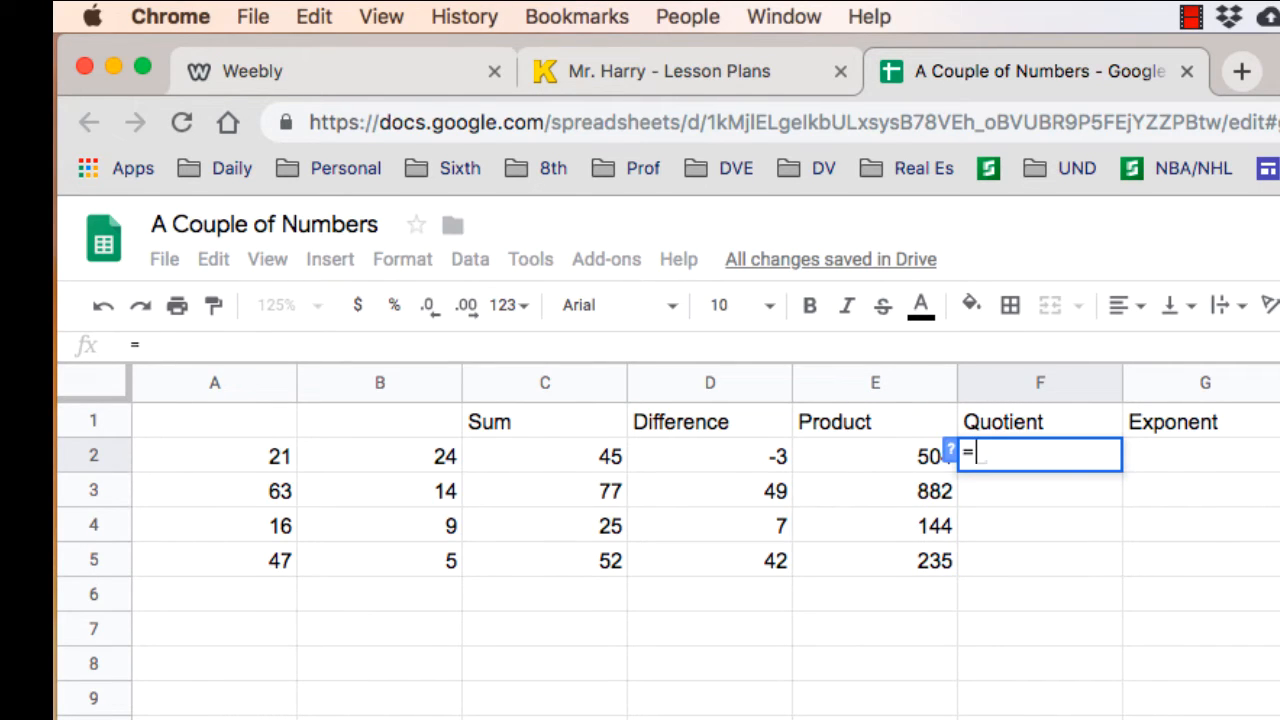
{"action": "type", "text": "A2"}
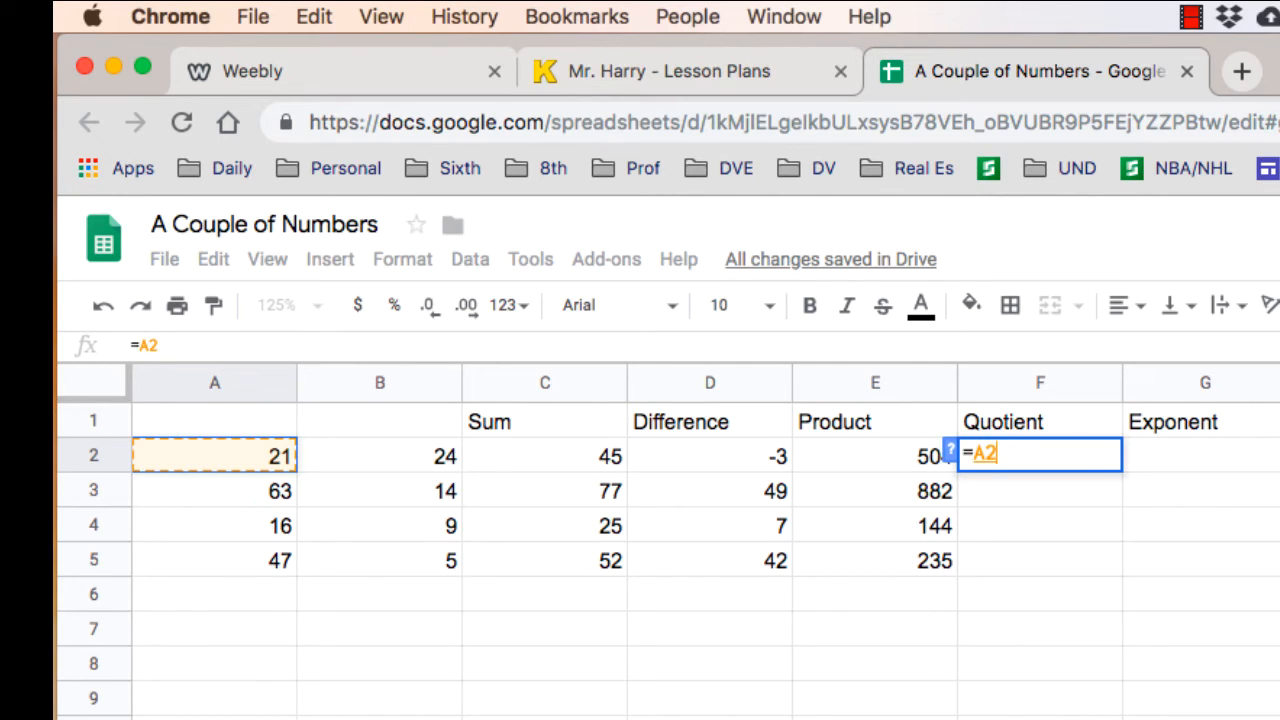
{"action": "type", "text": "/"}
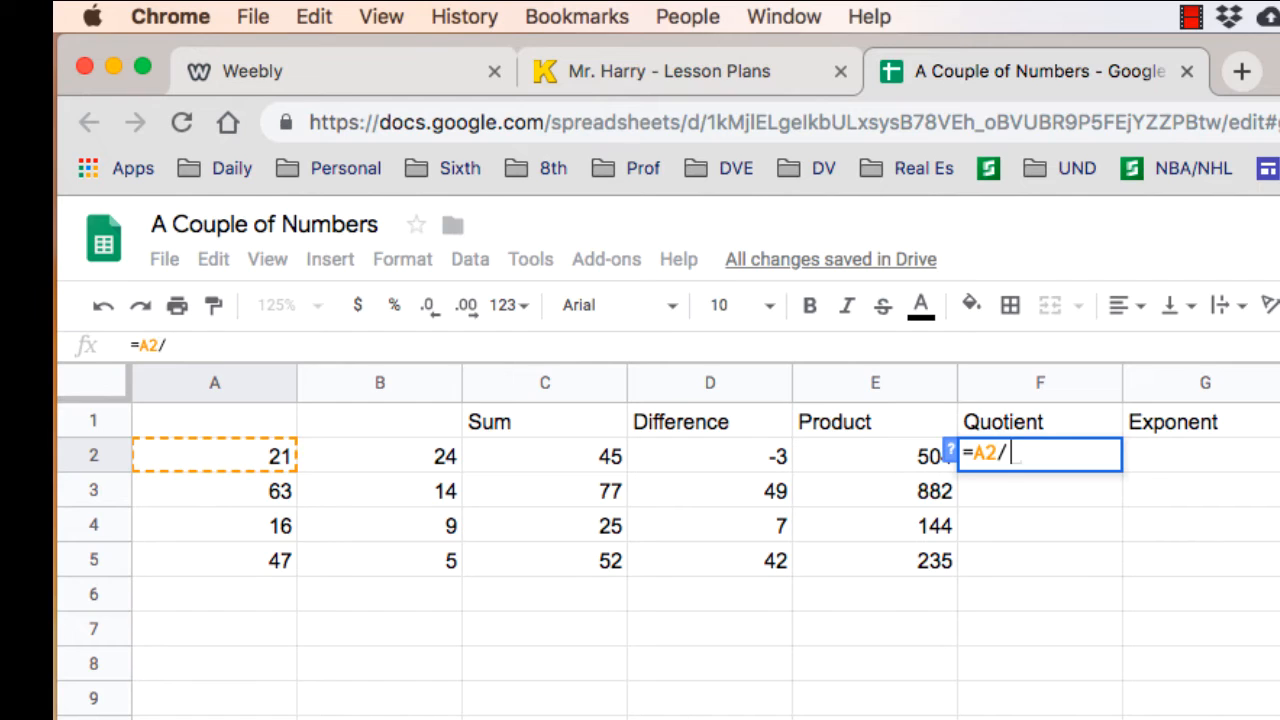
{"action": "left_click", "coordinate": [380, 456]}
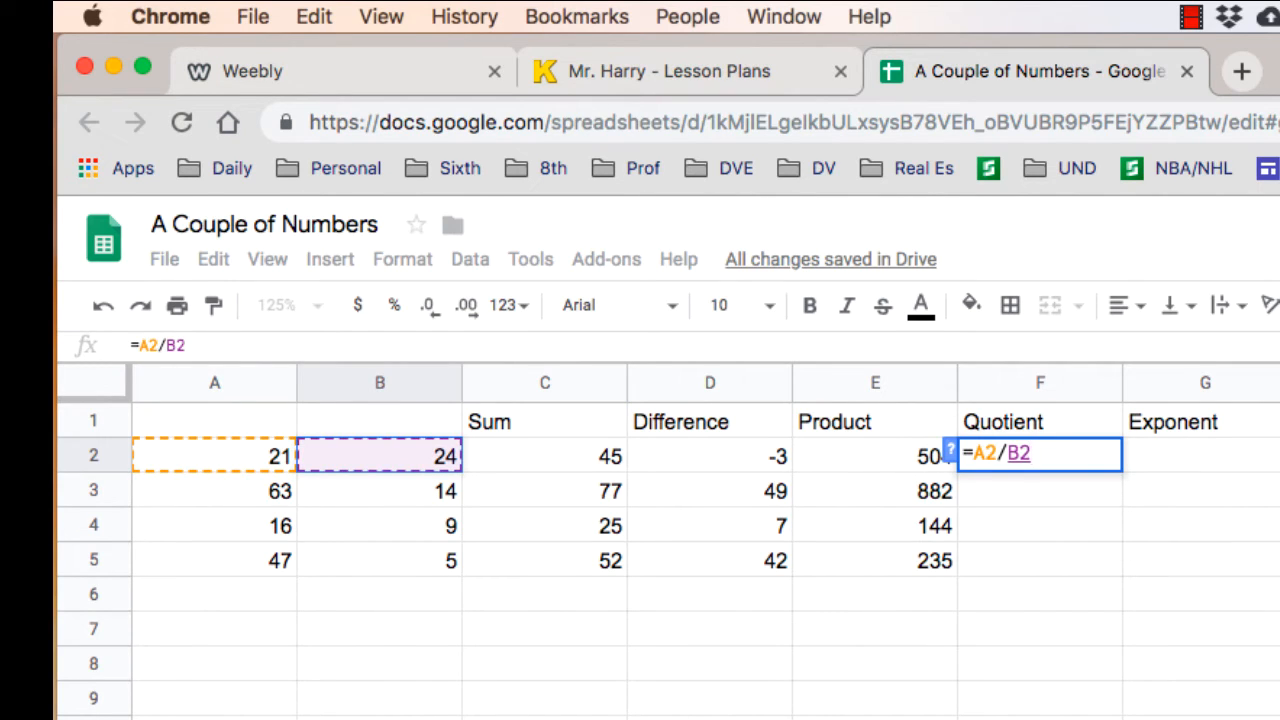
{"action": "key", "text": "Return"}
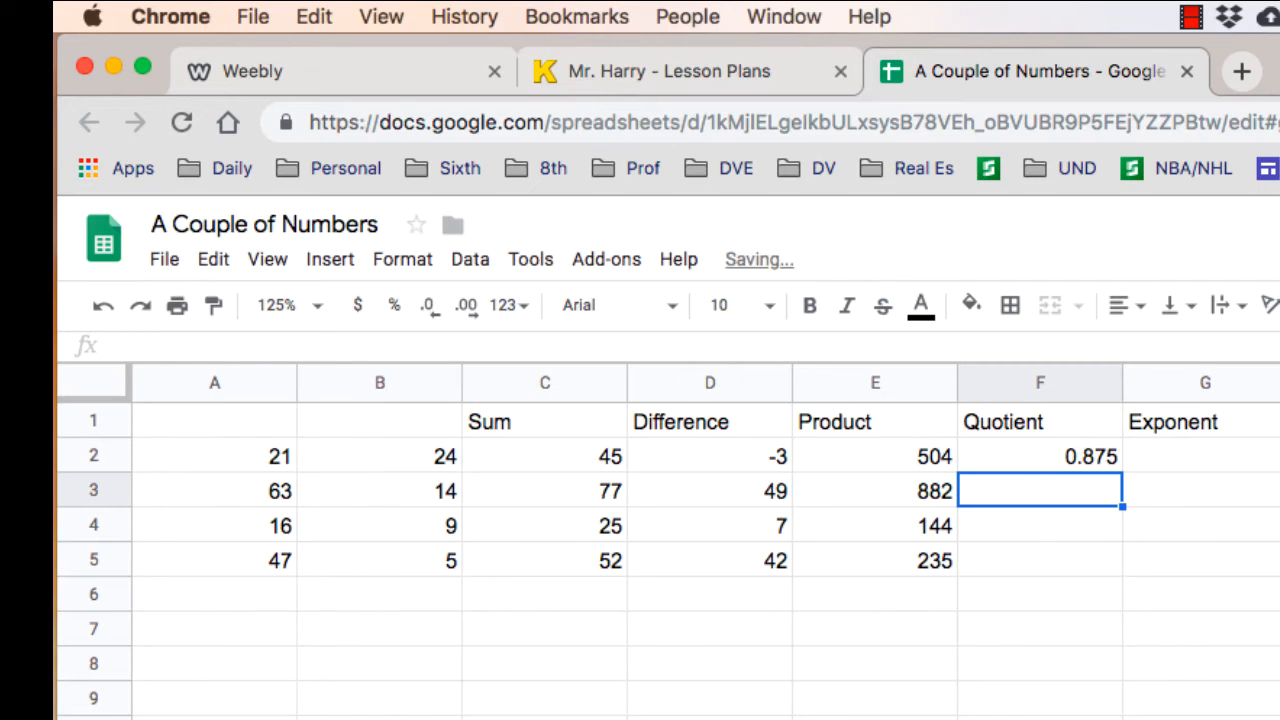
{"action": "left_click", "coordinate": [1040, 456]}
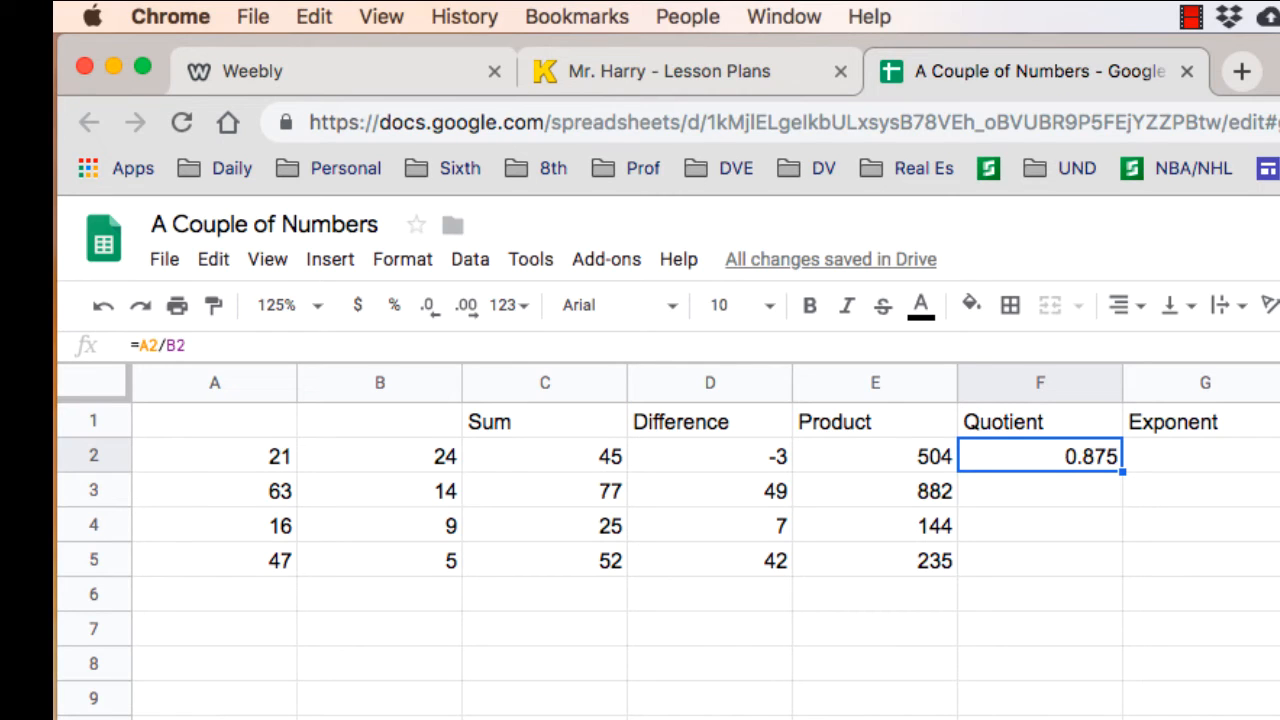
{"action": "left_click_drag", "start_coordinate": [1122, 471], "coordinate": [1122, 568]}
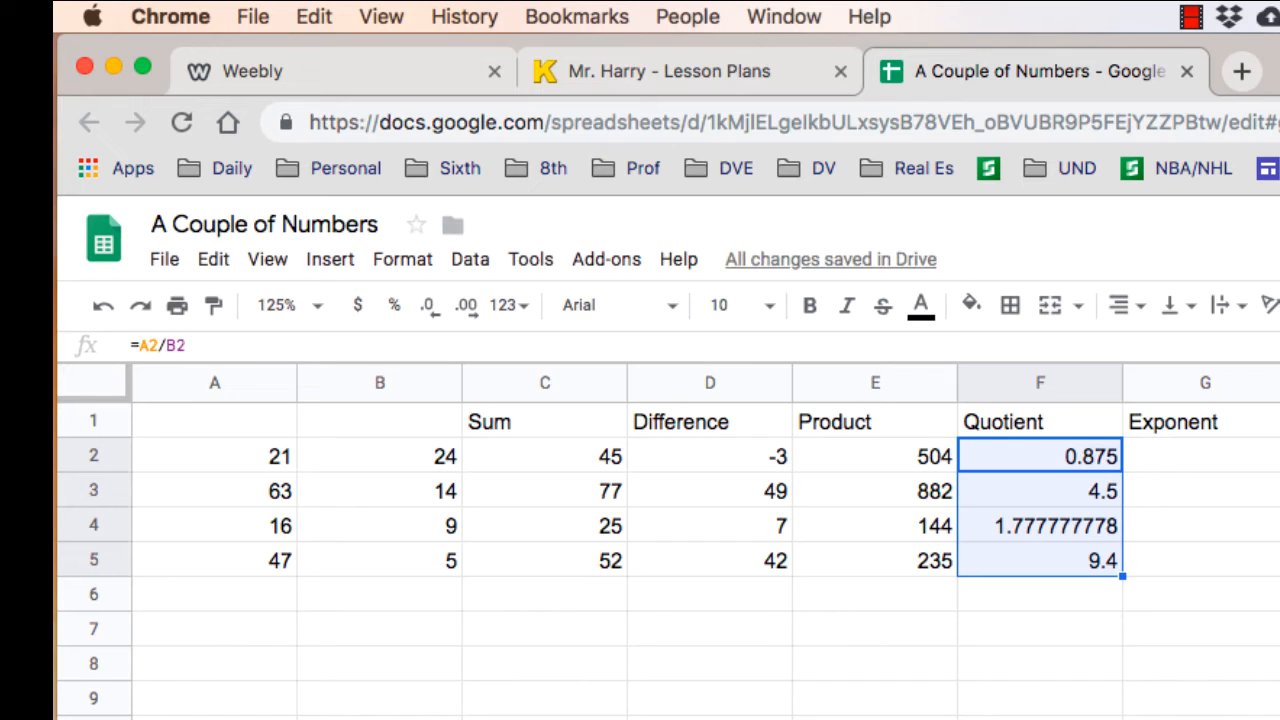
{"action": "left_click", "coordinate": [1203, 456]}
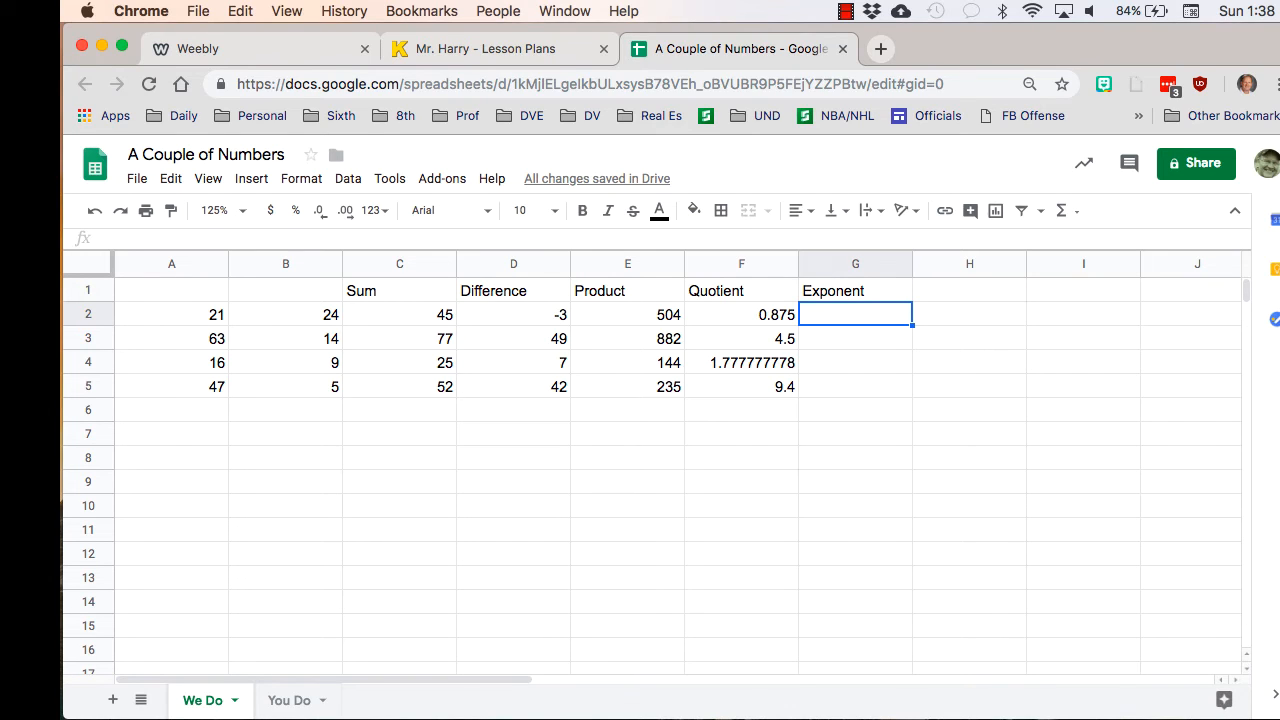
{"action": "left_click", "coordinate": [171, 314]}
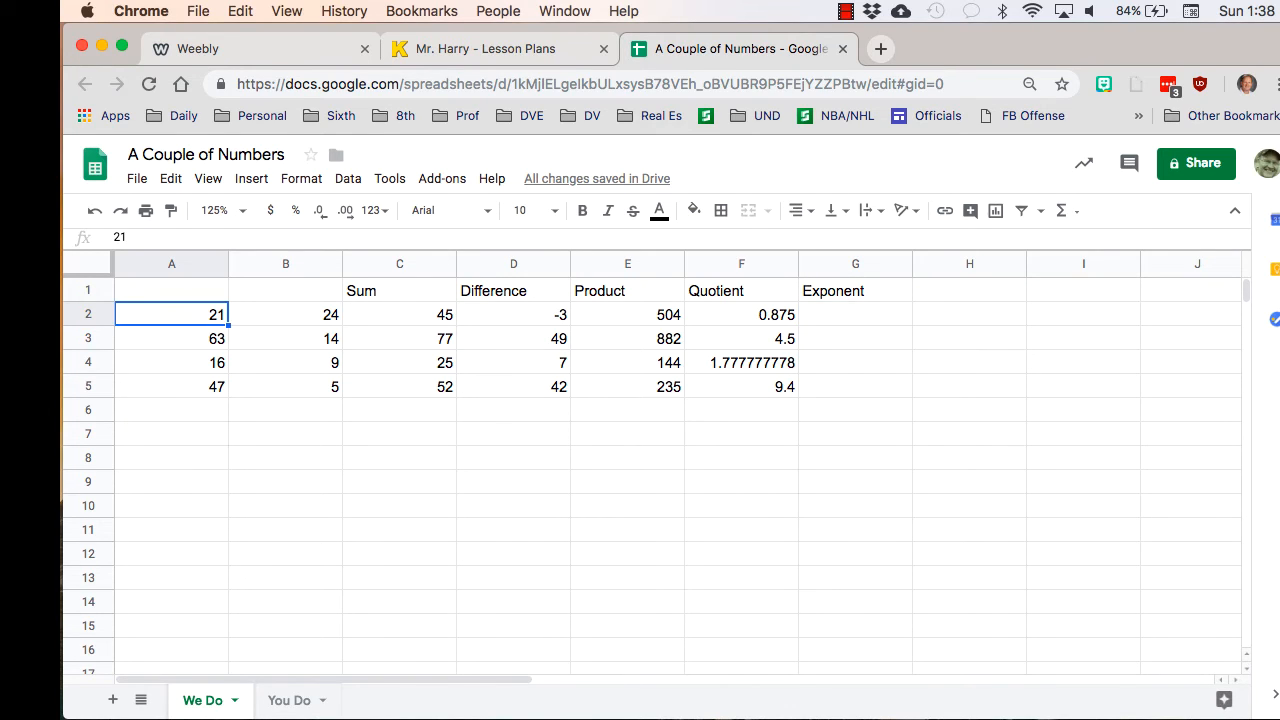
{"action": "left_click", "coordinate": [285, 314]}
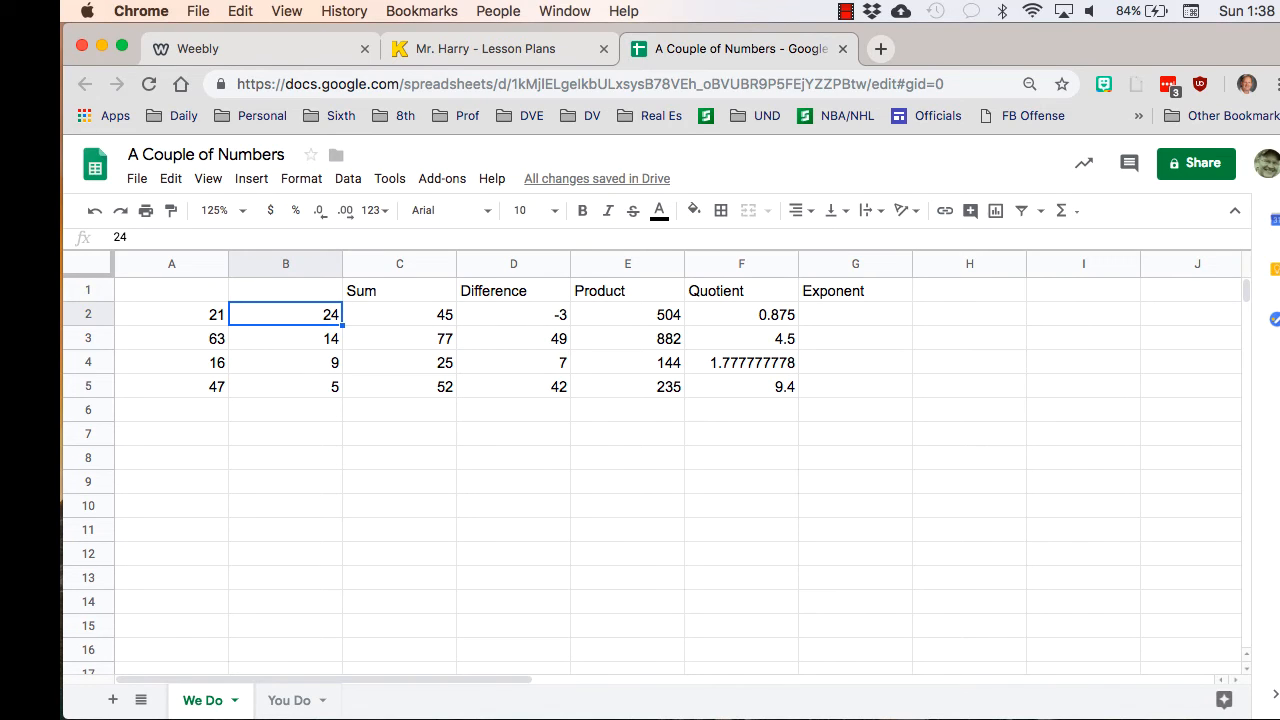
{"action": "left_click", "coordinate": [855, 314]}
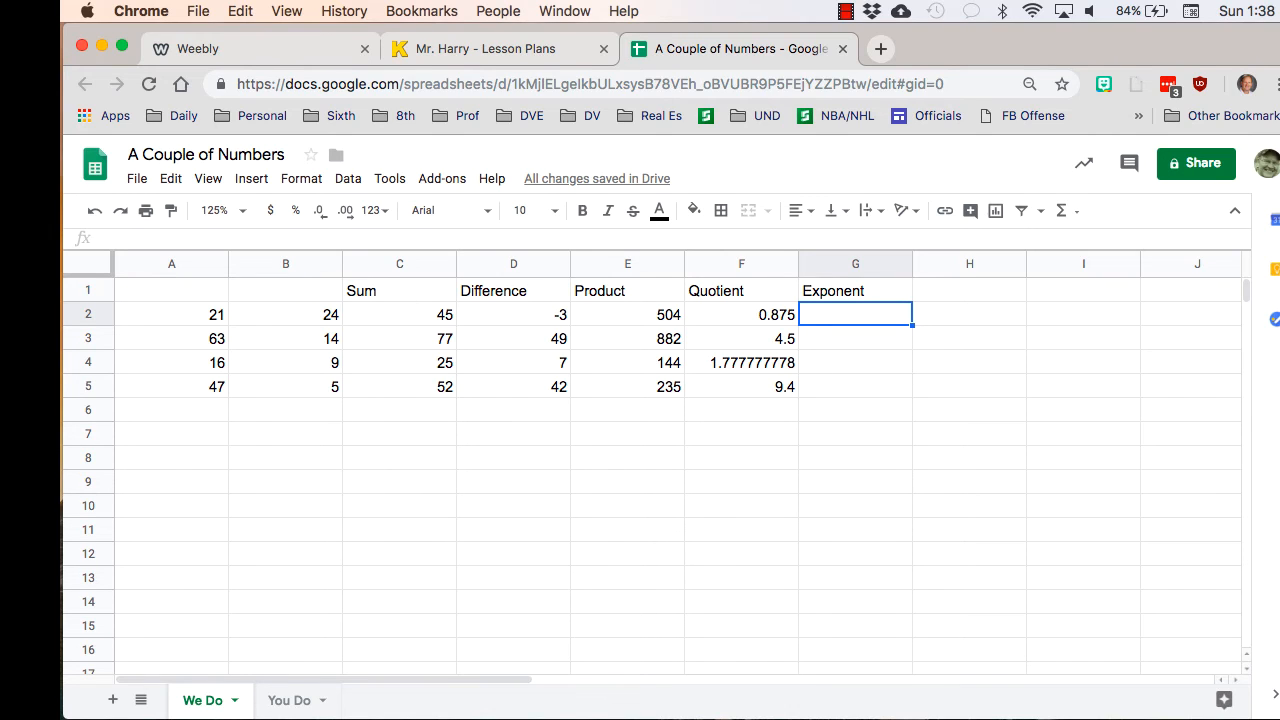
{"action": "left_click", "coordinate": [171, 386]}
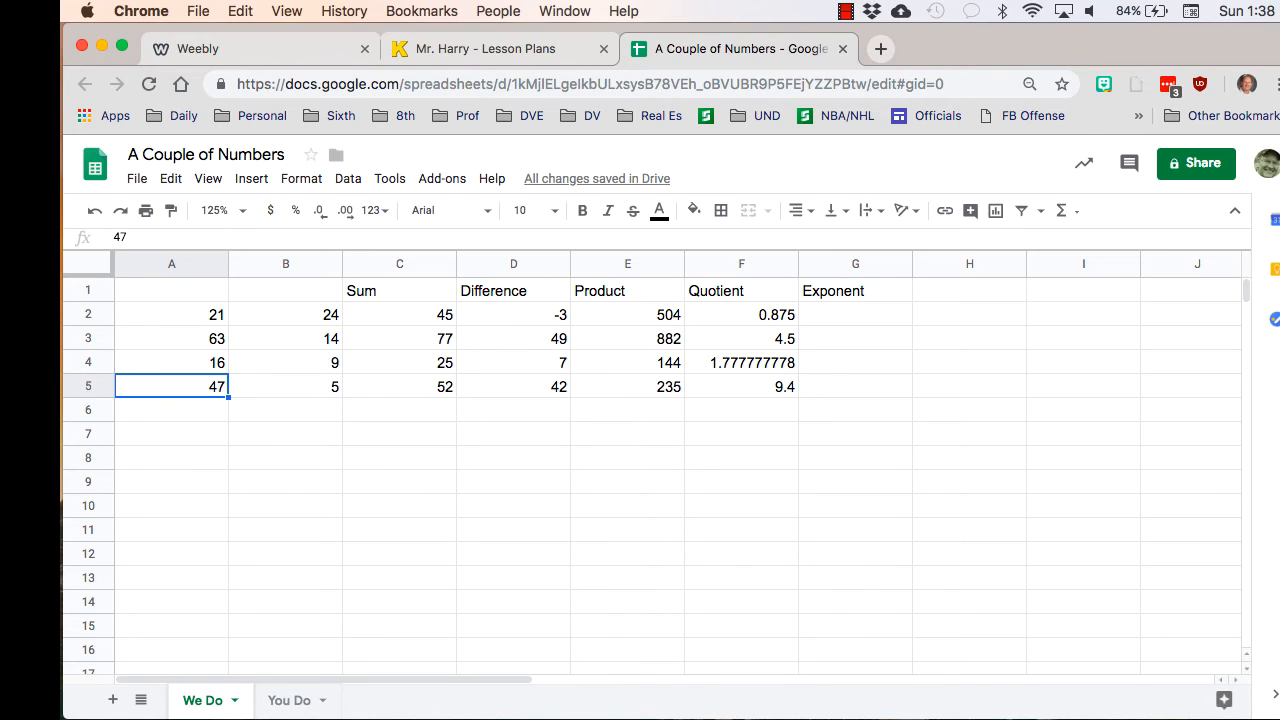
- Enter the formula =A2^B2 in cell G2 under Exponent and fill it down through G5
{"action": "left_click", "coordinate": [855, 314]}
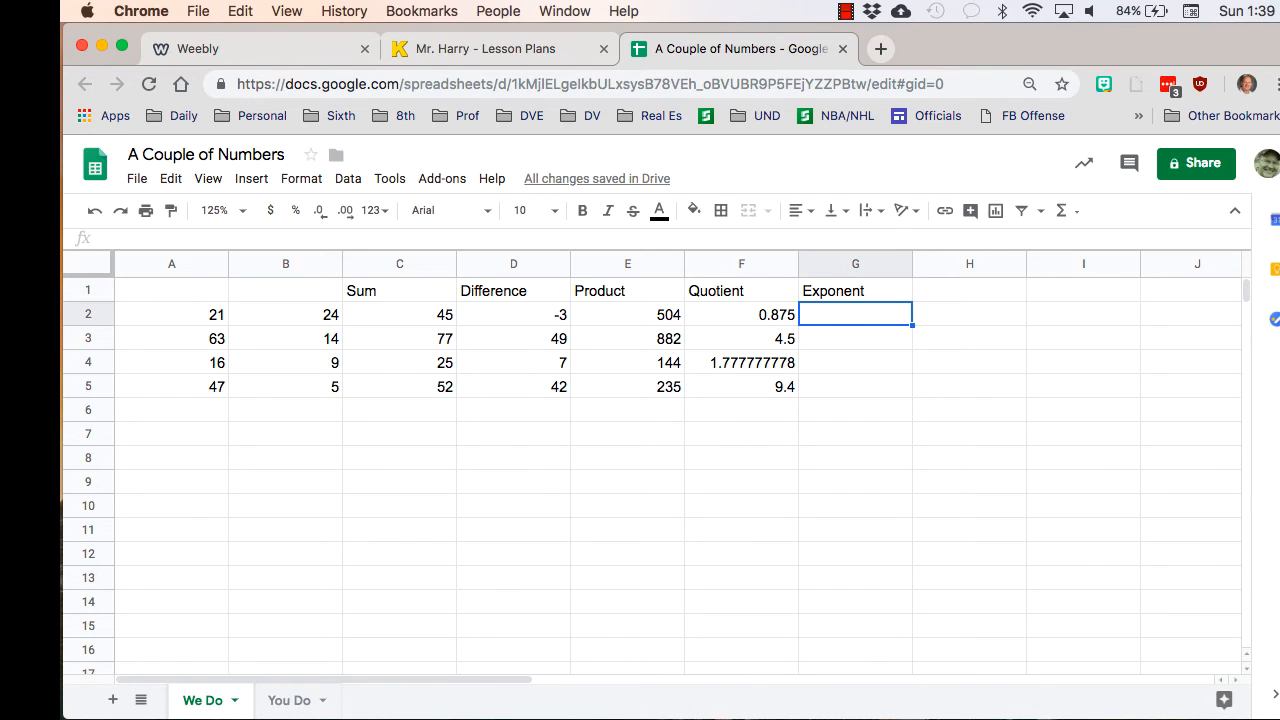
{"action": "type", "text": "="}
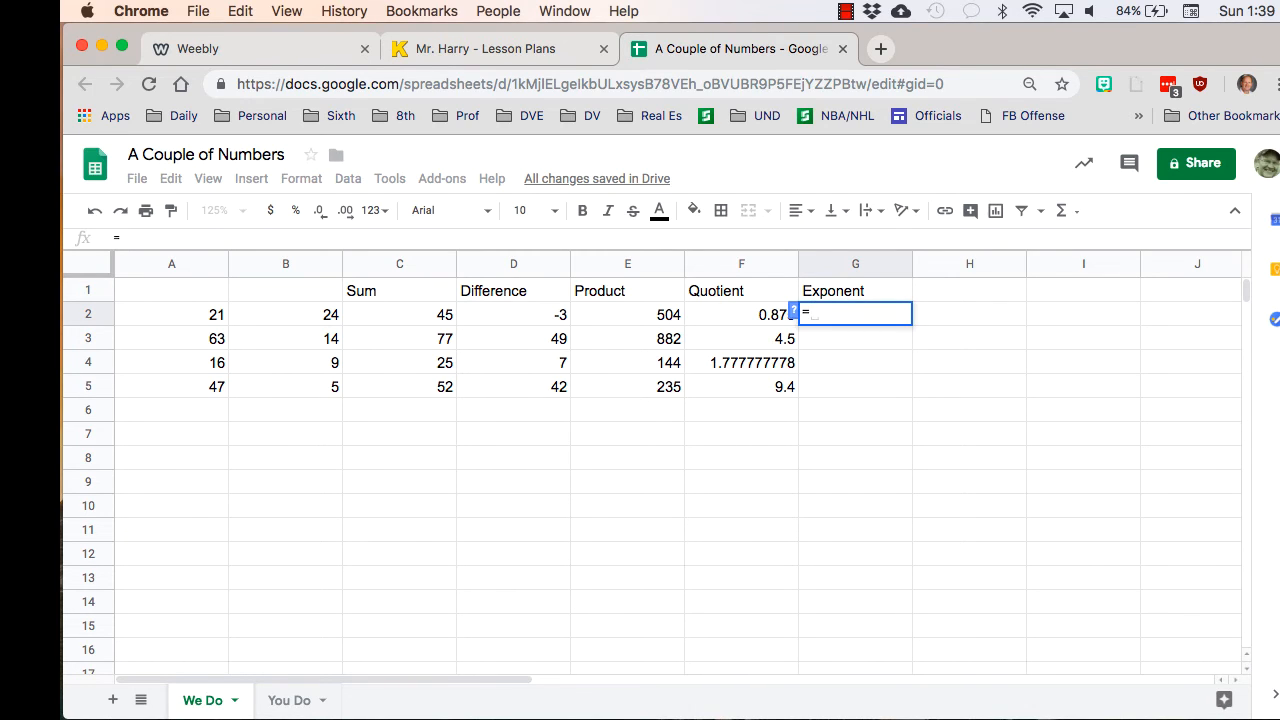
{"action": "left_click", "coordinate": [171, 314]}
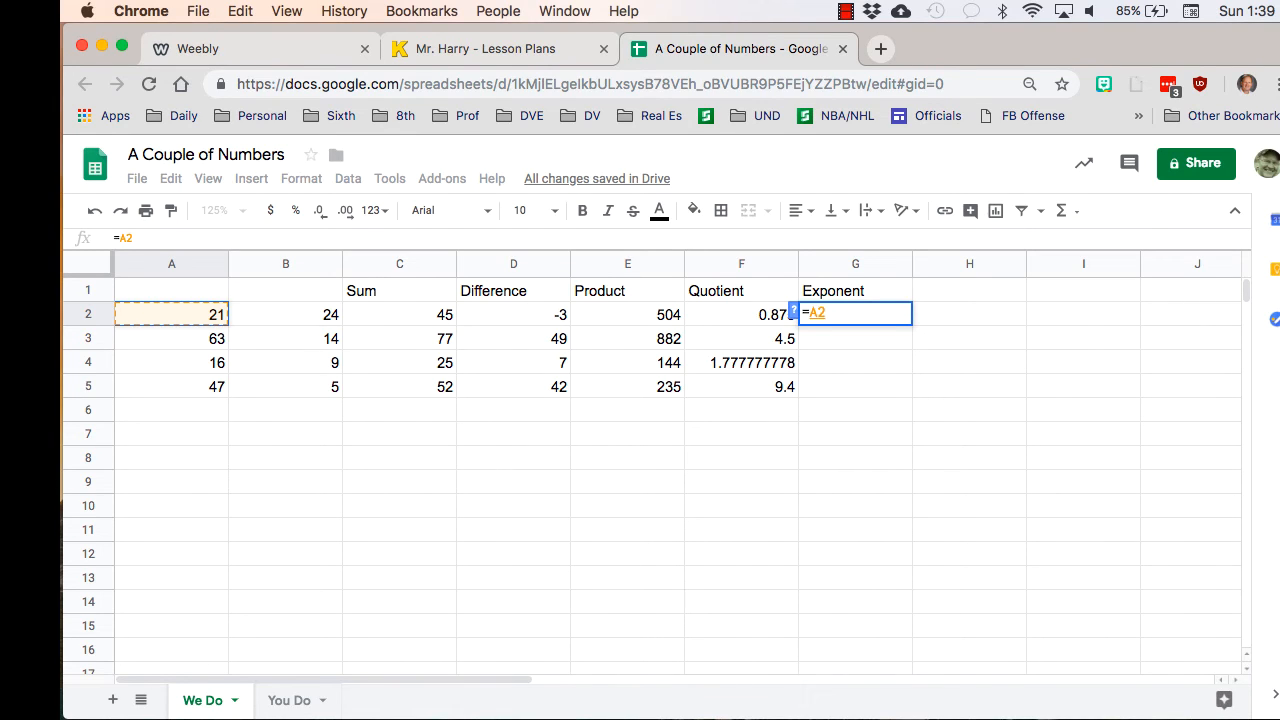
{"action": "type", "text": "^"}
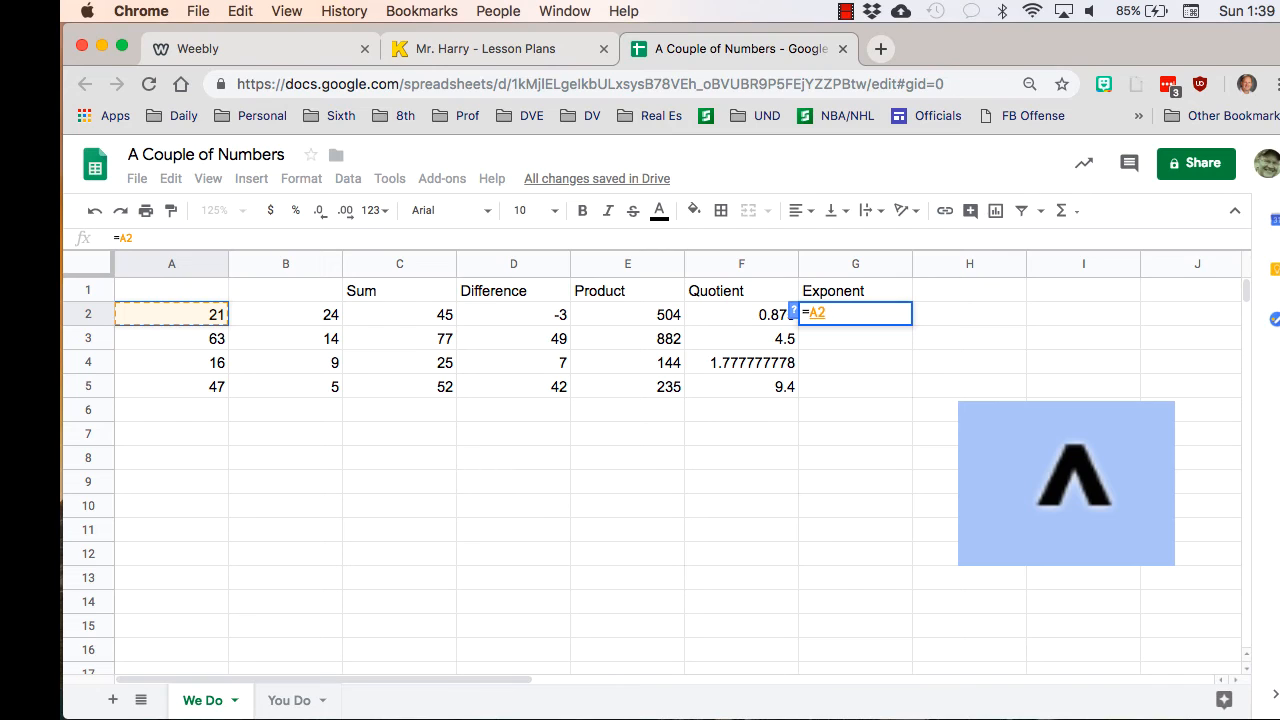
{"action": "key", "text": "shift+6"}
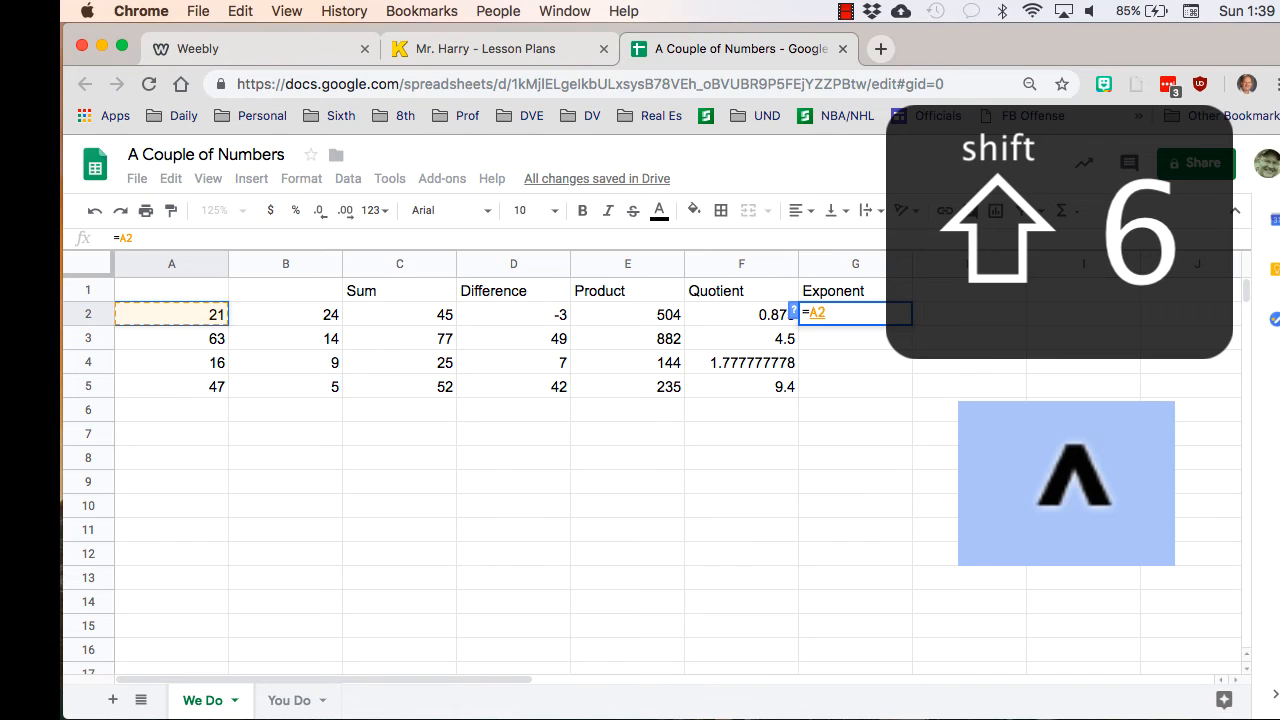
{"action": "type", "text": "^"}
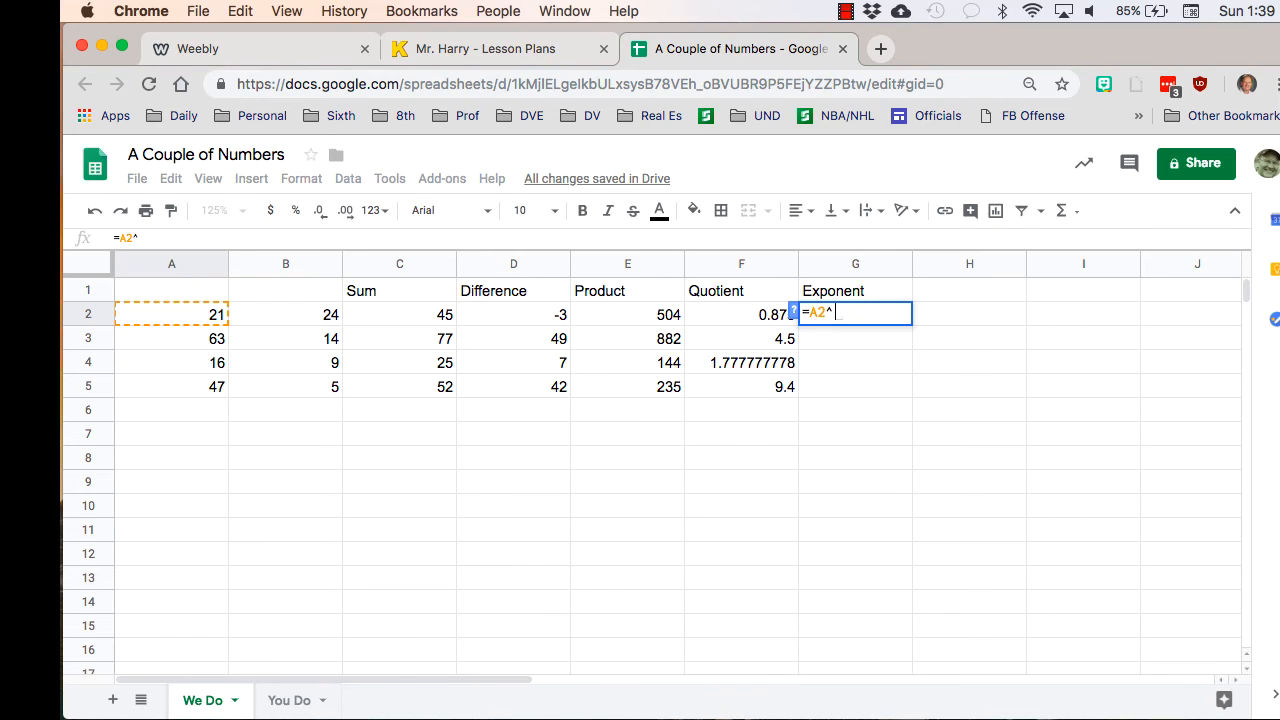
{"action": "type", "text": "b2"}
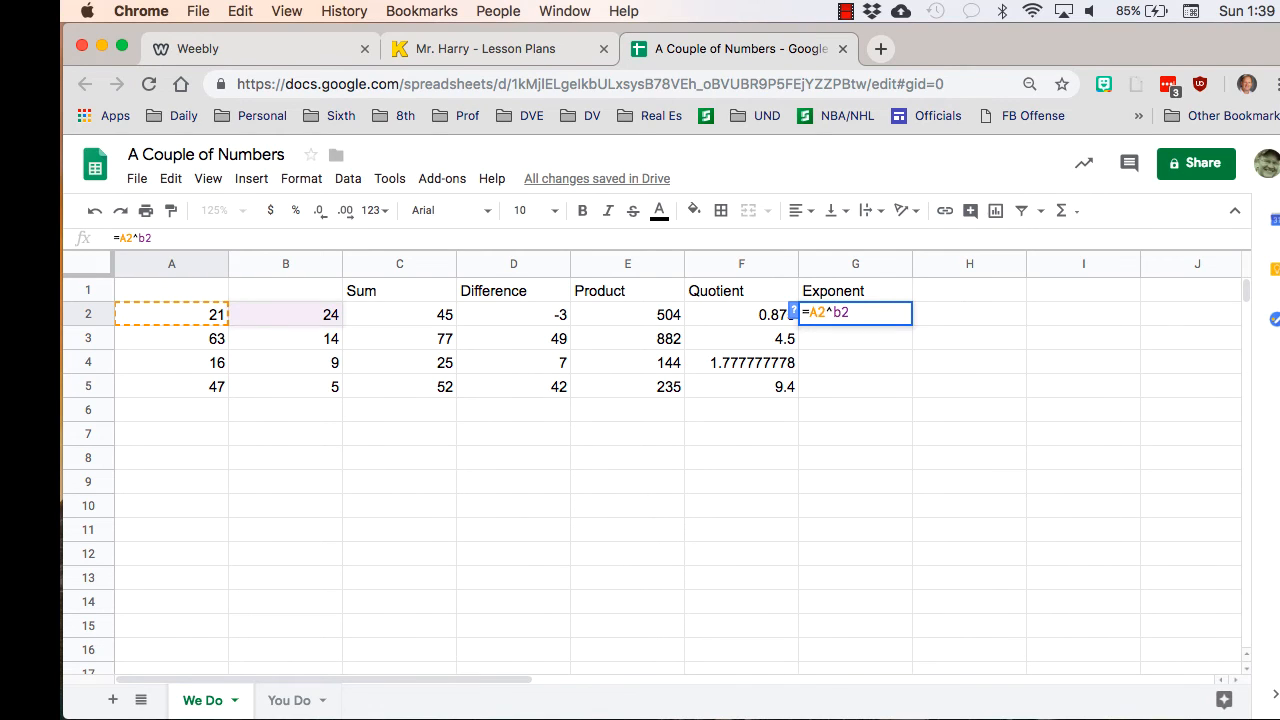
{"action": "key", "text": "Return"}
{"action": "key", "text": "Up"}
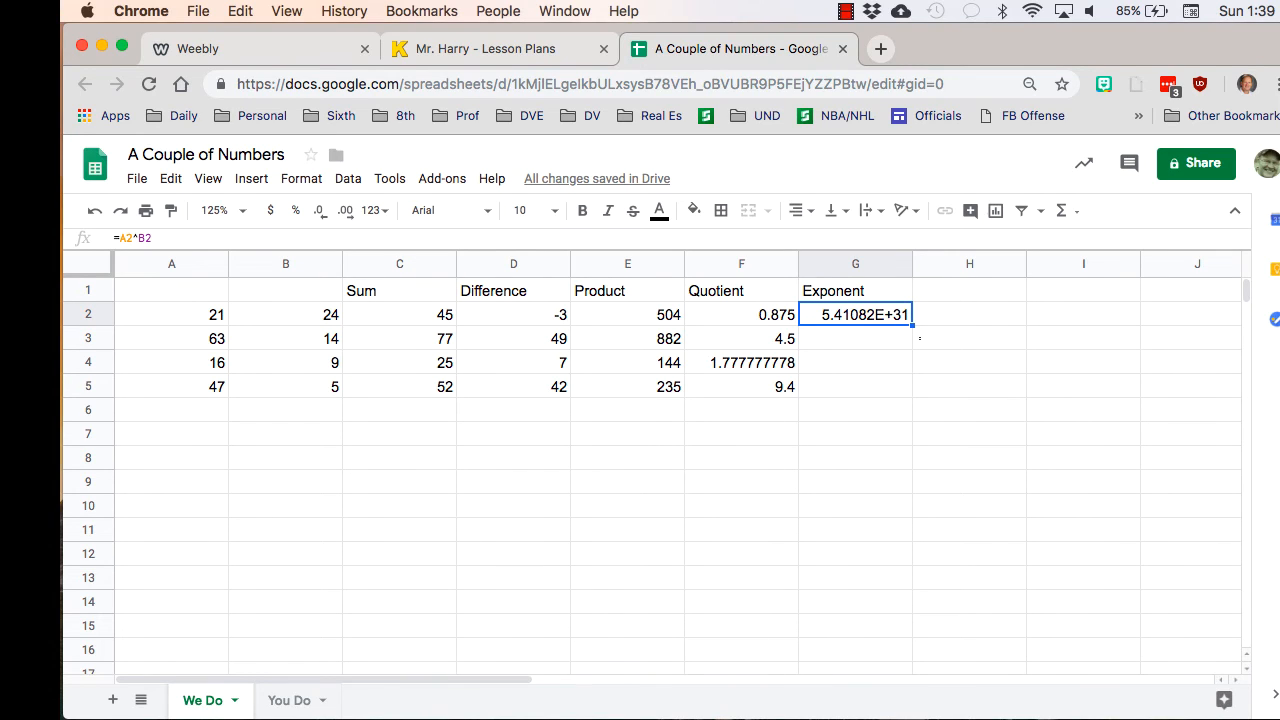
{"action": "left_click_drag", "start_coordinate": [912, 326], "coordinate": [912, 397]}
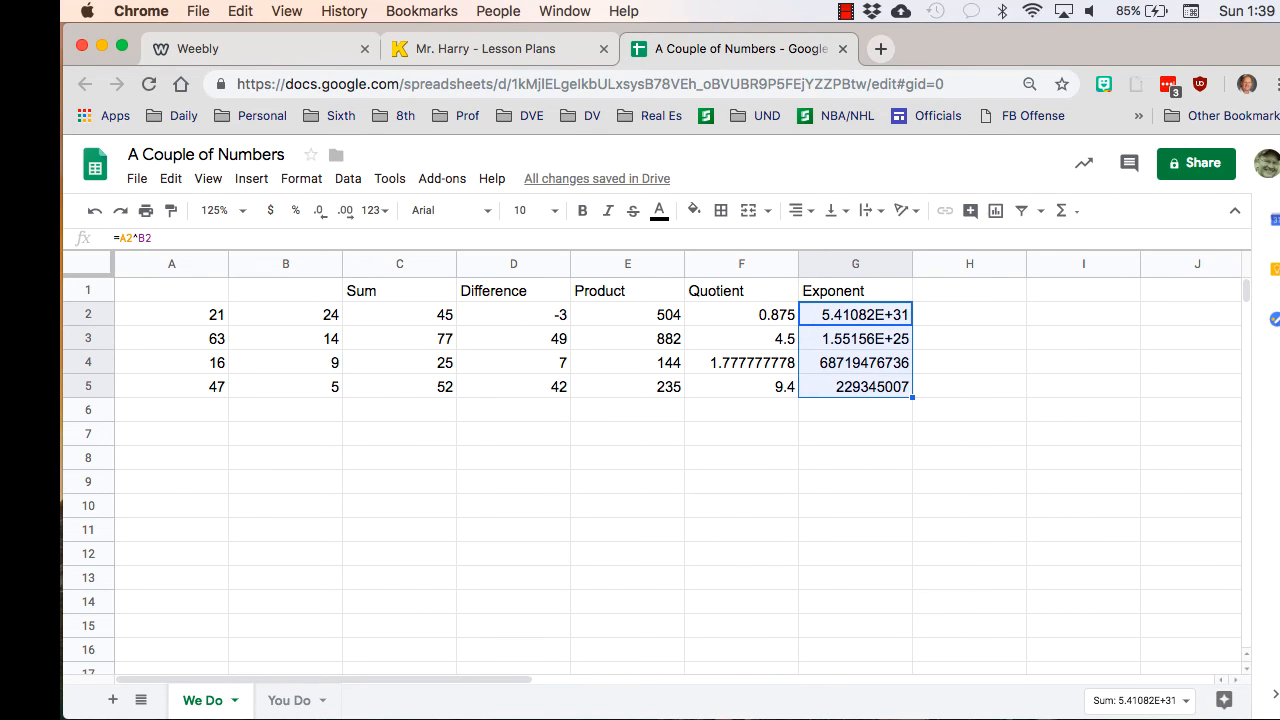
- Examine how the cell references change by row in the filled formulas under Exponent
{"action": "key", "text": "Down"}
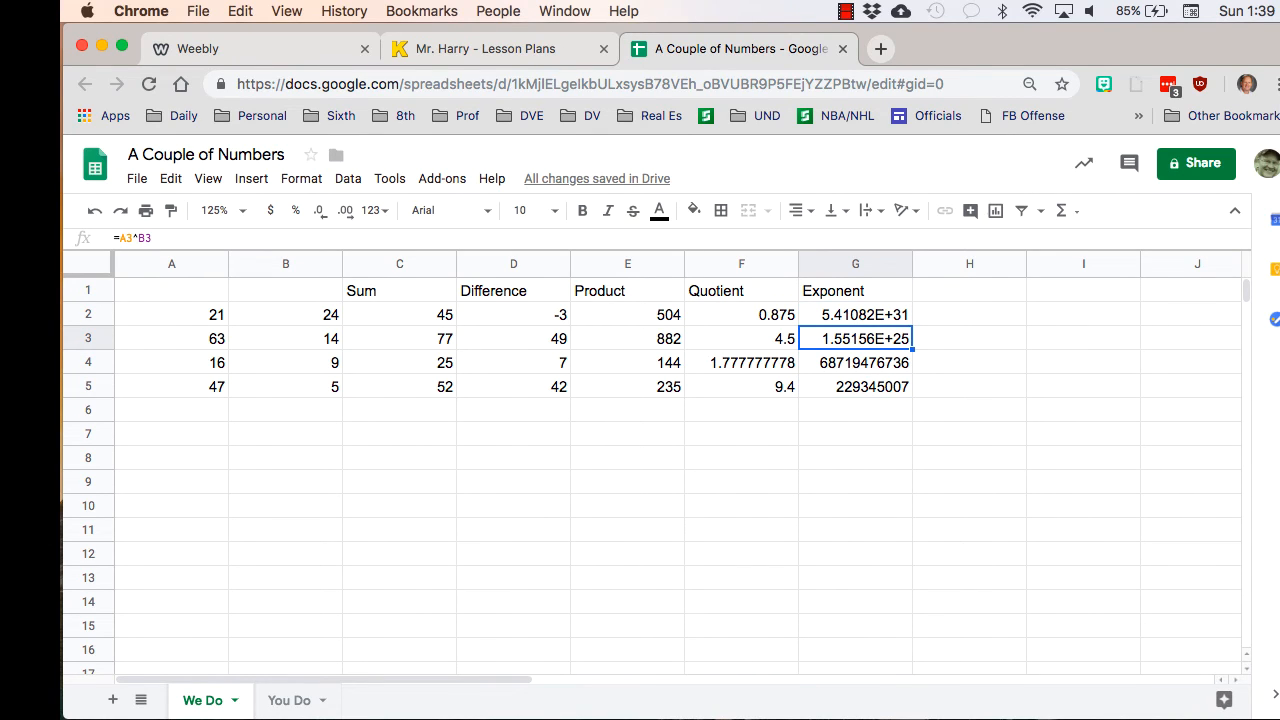
{"action": "key", "text": "Down"}
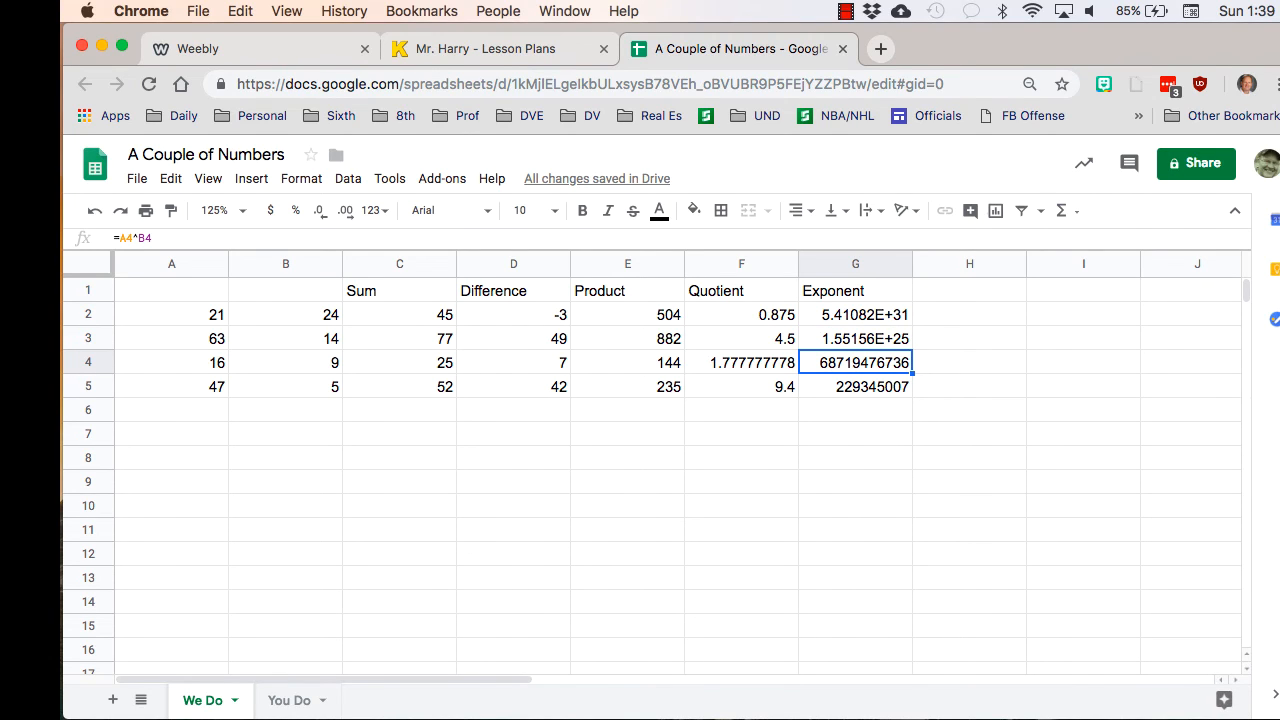
{"action": "key", "text": "Down"}
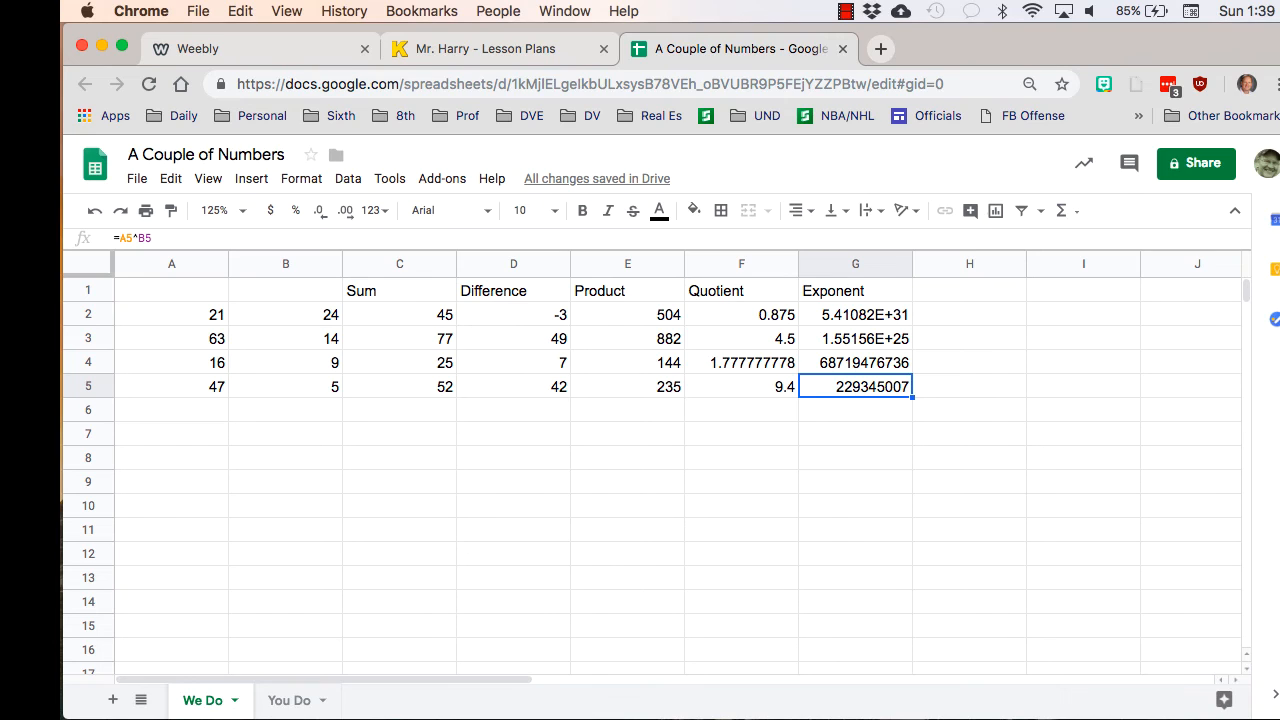
{"action": "key", "text": "Down"}
{"action": "key", "text": "Down"}
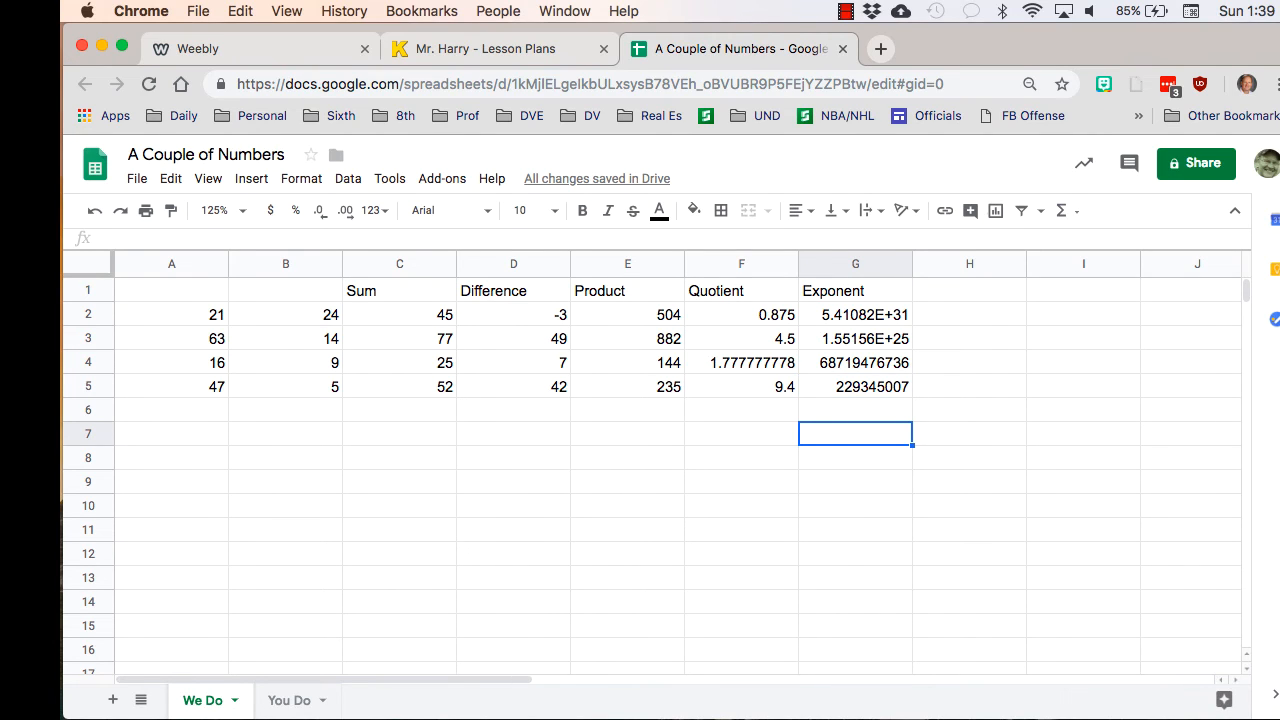
- Review the operation headings in row 1 from Sum through Exponent, along with the sum formula in C2
{"action": "left_click", "coordinate": [399, 291]}
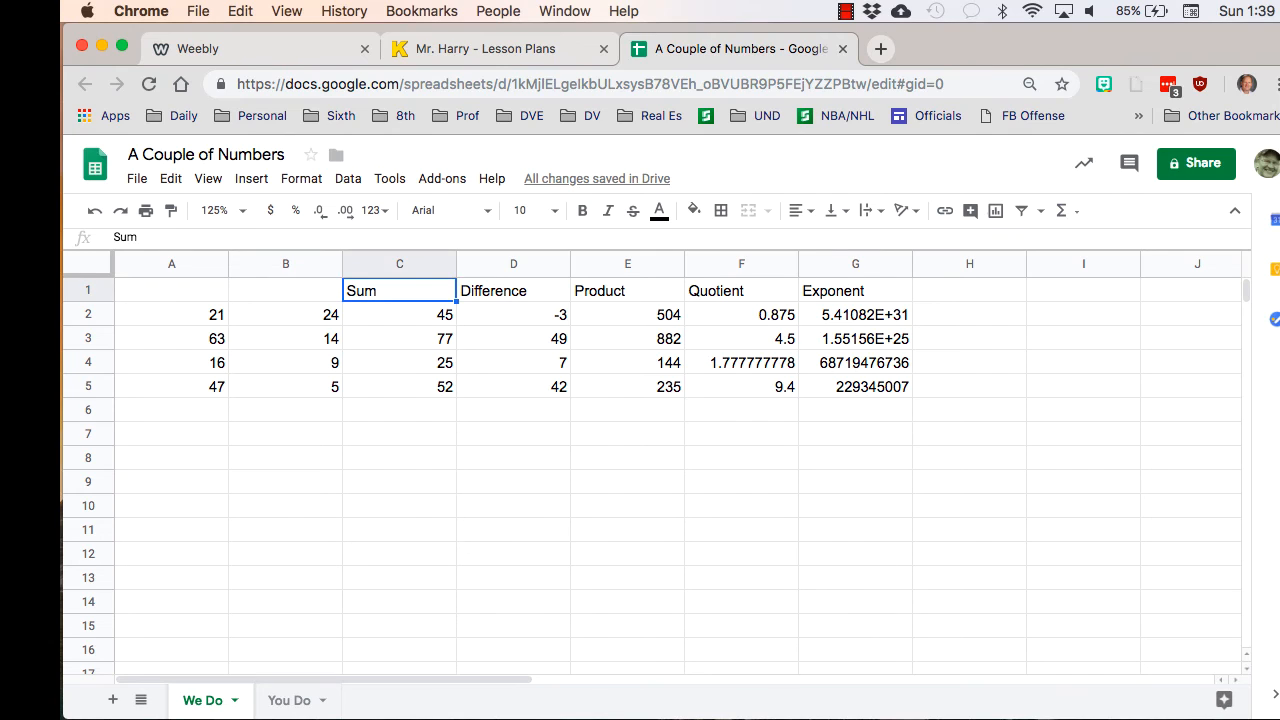
{"action": "key", "text": "Right"}
{"action": "key", "text": "Right"}
{"action": "key", "text": "Right"}
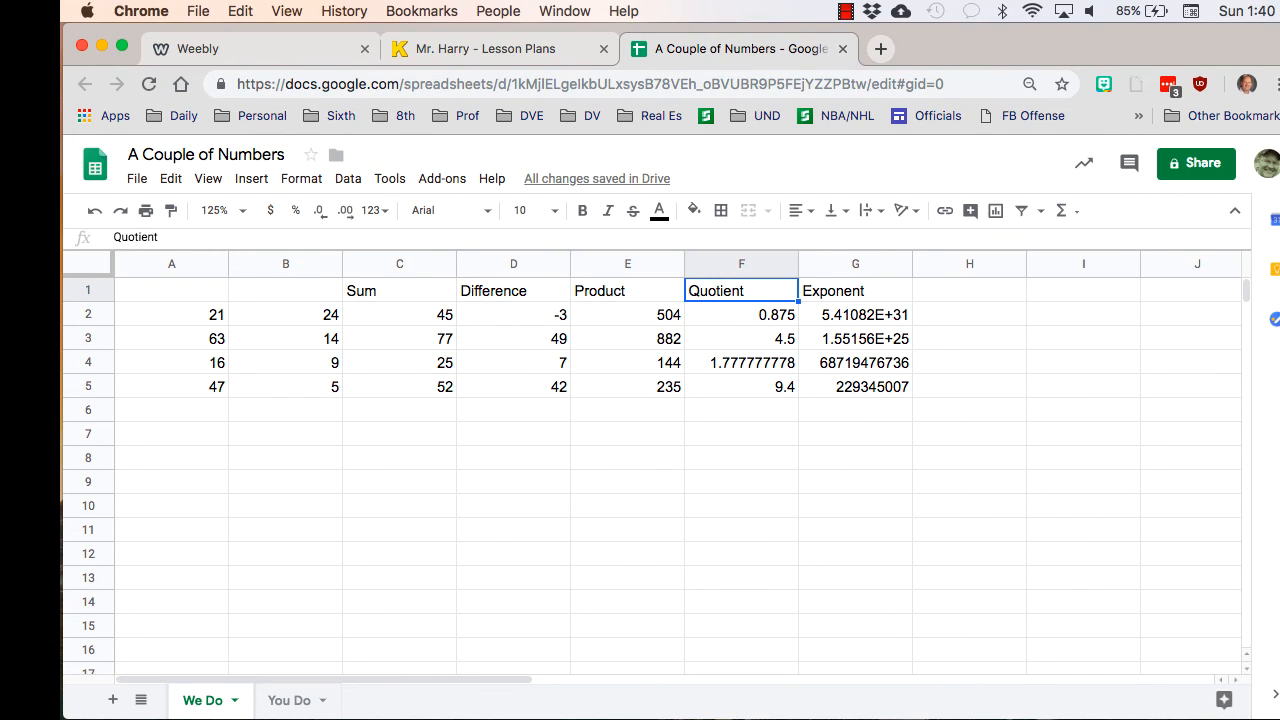
{"action": "key", "text": "Right"}
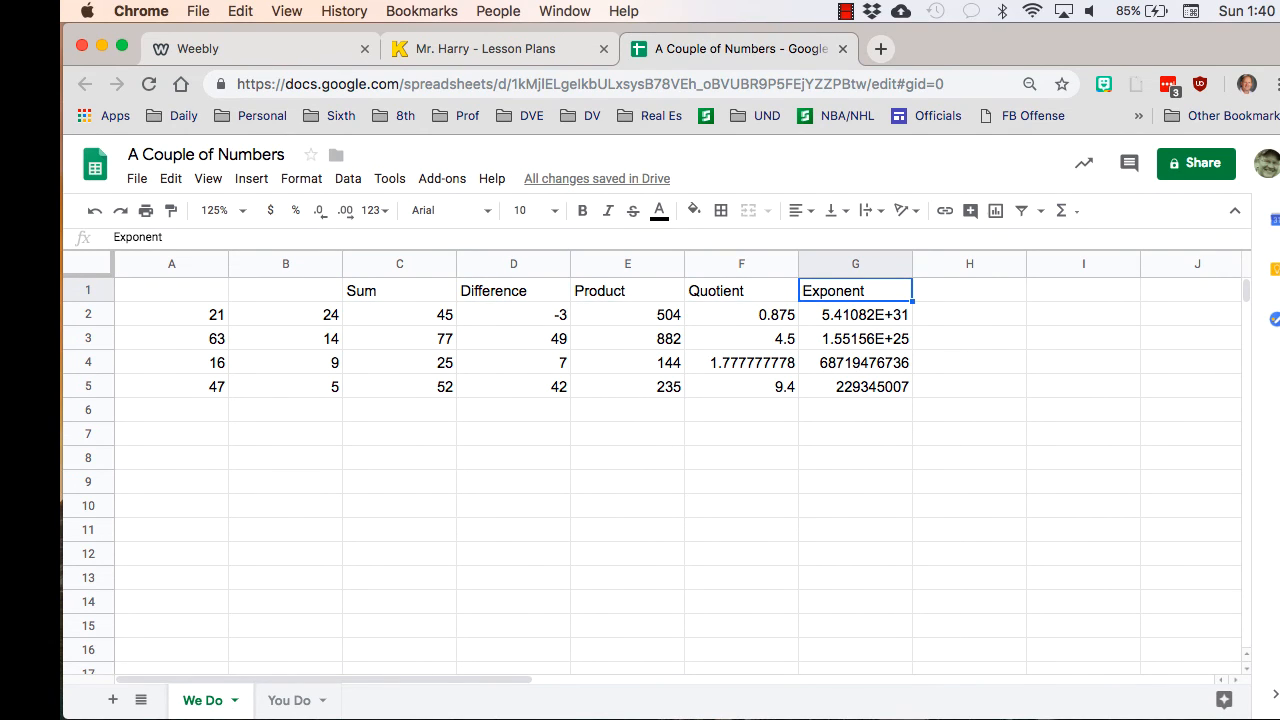
{"action": "left_click", "coordinate": [399, 291]}
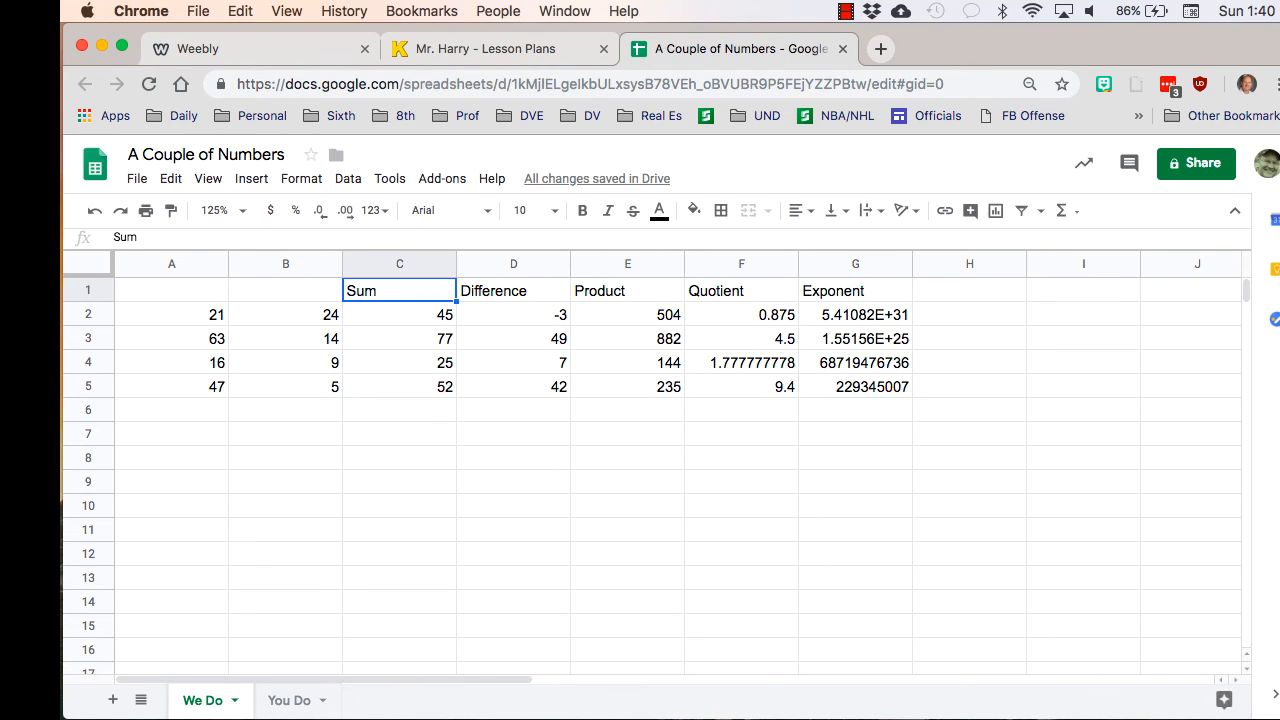
{"action": "left_click", "coordinate": [399, 315]}
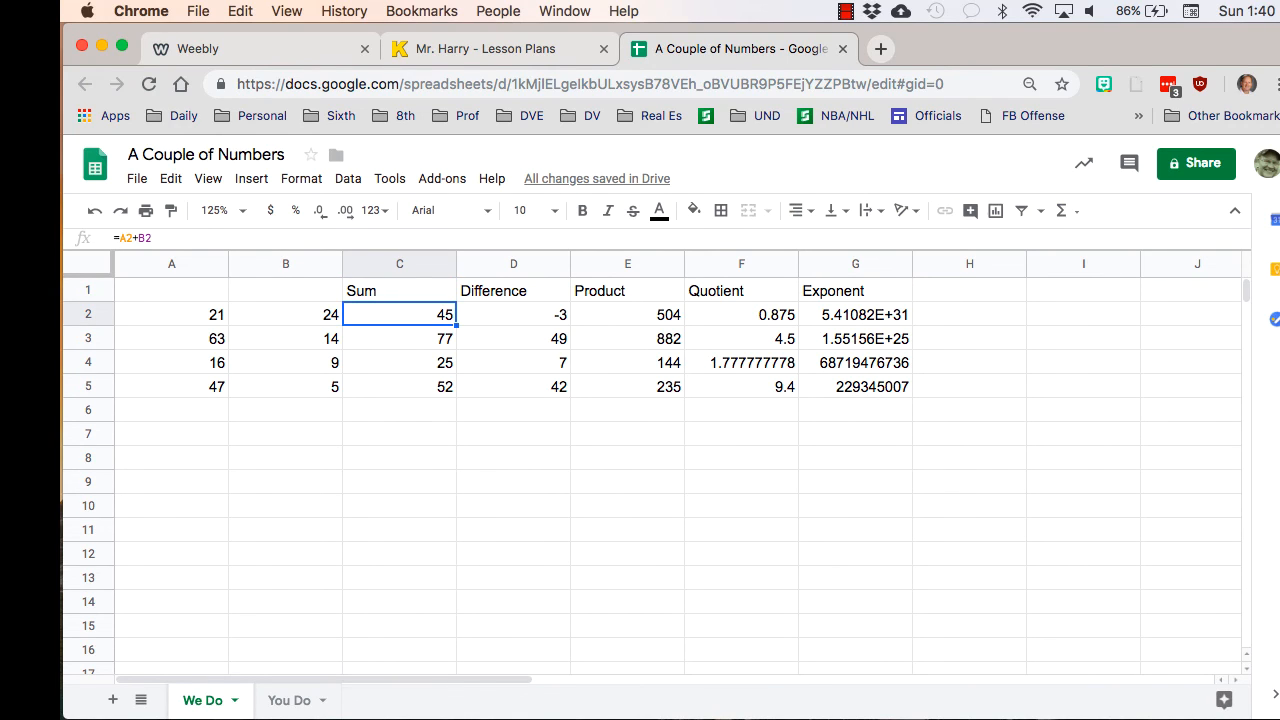
{"action": "left_click", "coordinate": [399, 291]}
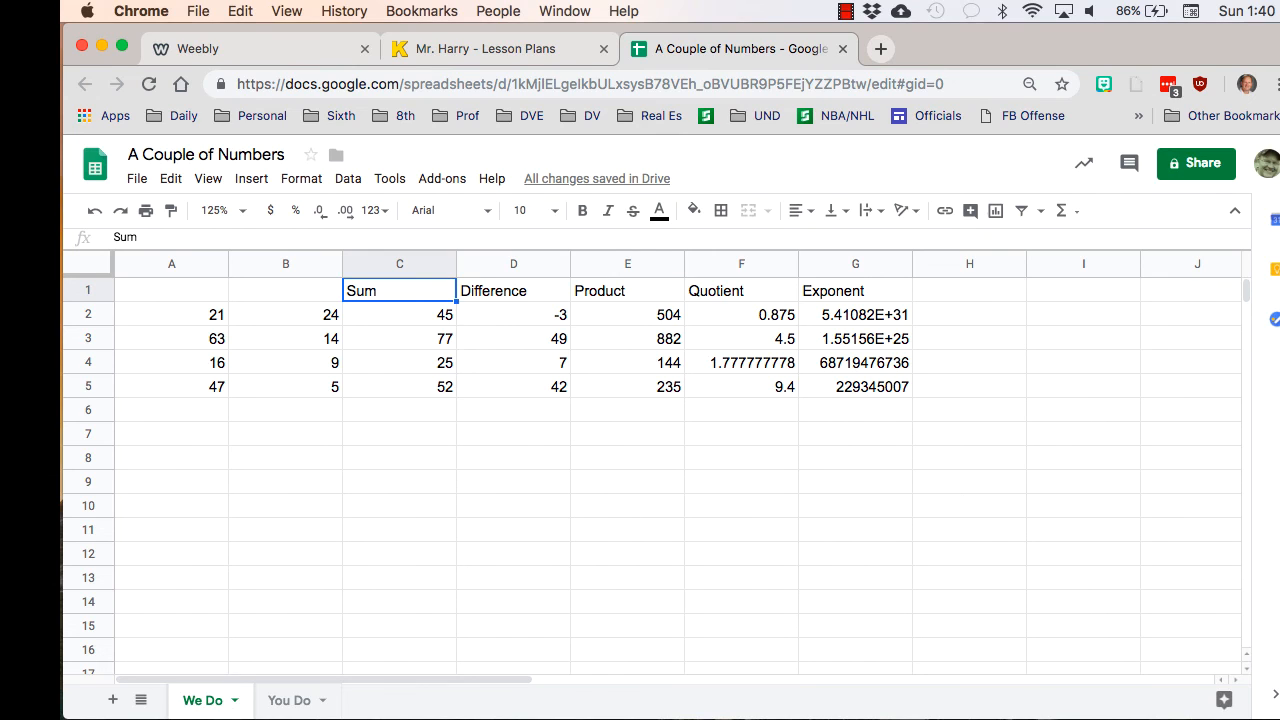
{"action": "left_click", "coordinate": [513, 291]}
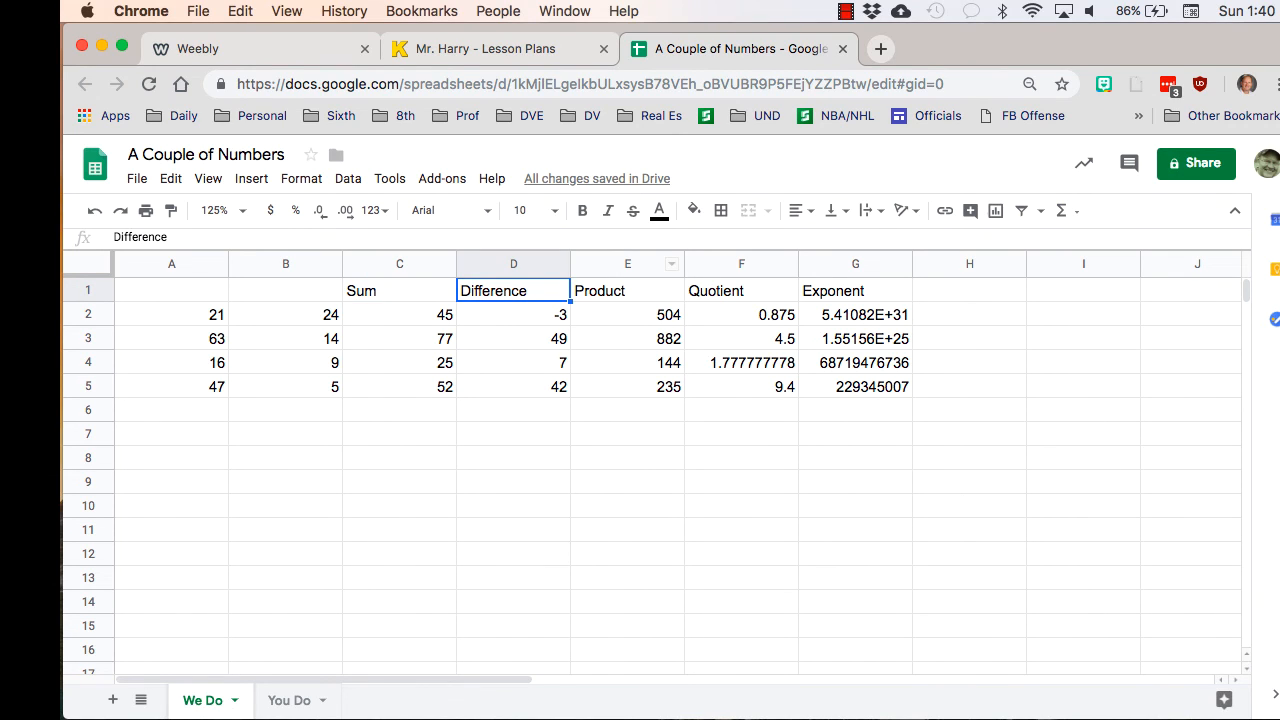
{"action": "left_click", "coordinate": [627, 291]}
{"action": "left_click", "coordinate": [741, 291]}
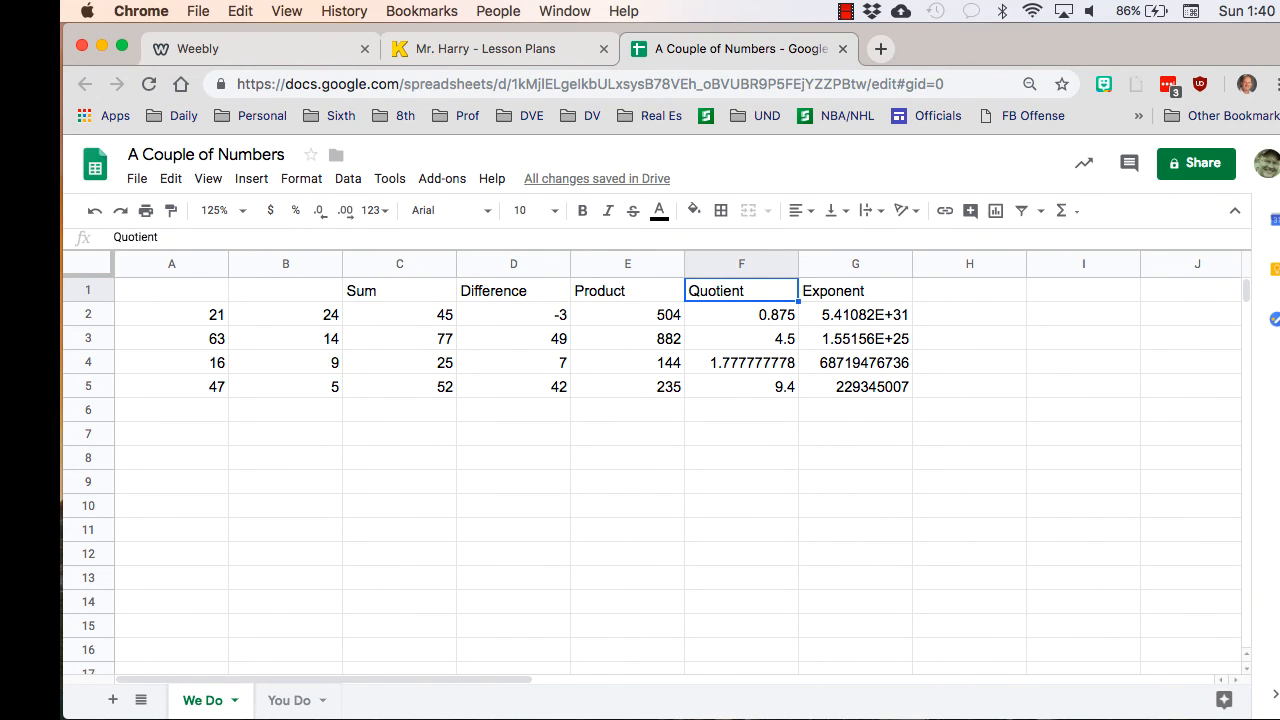
{"action": "left_click", "coordinate": [855, 291]}
{"action": "left_click", "coordinate": [399, 291]}
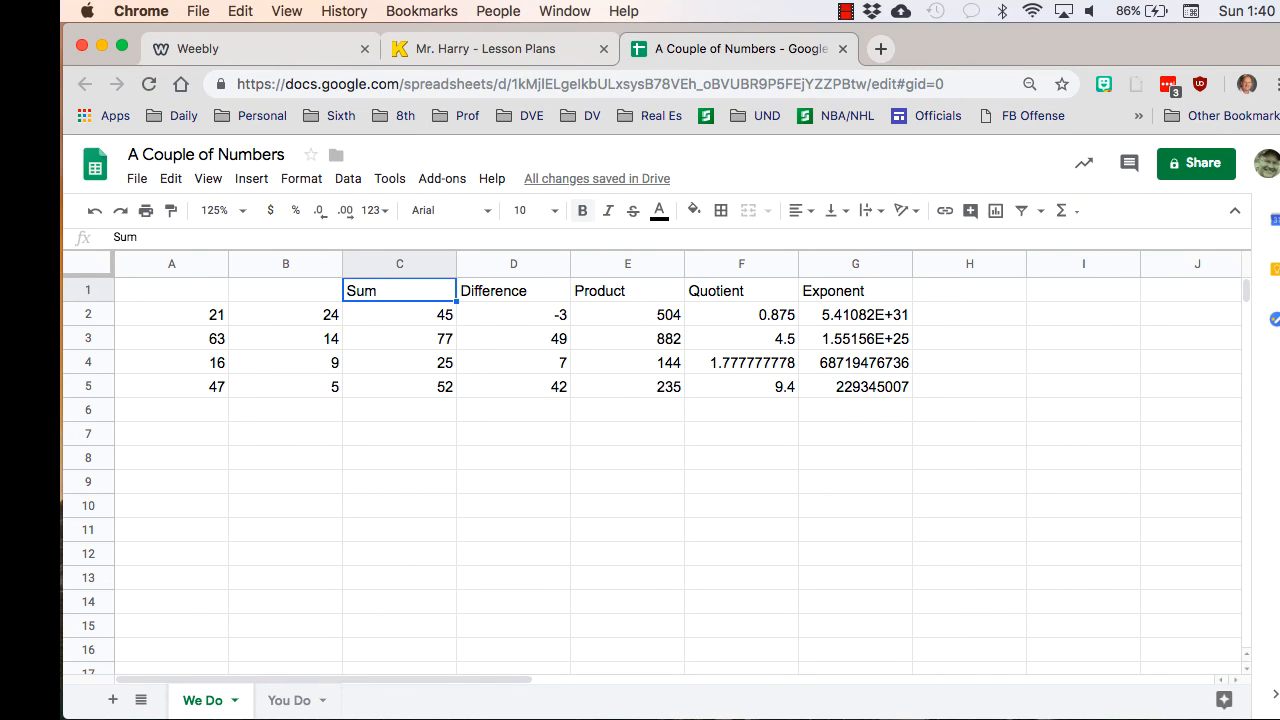
- Format the Sum heading in C1 as bold, right-aligned text with a cyan fill
{"action": "left_click", "coordinate": [582, 210]}
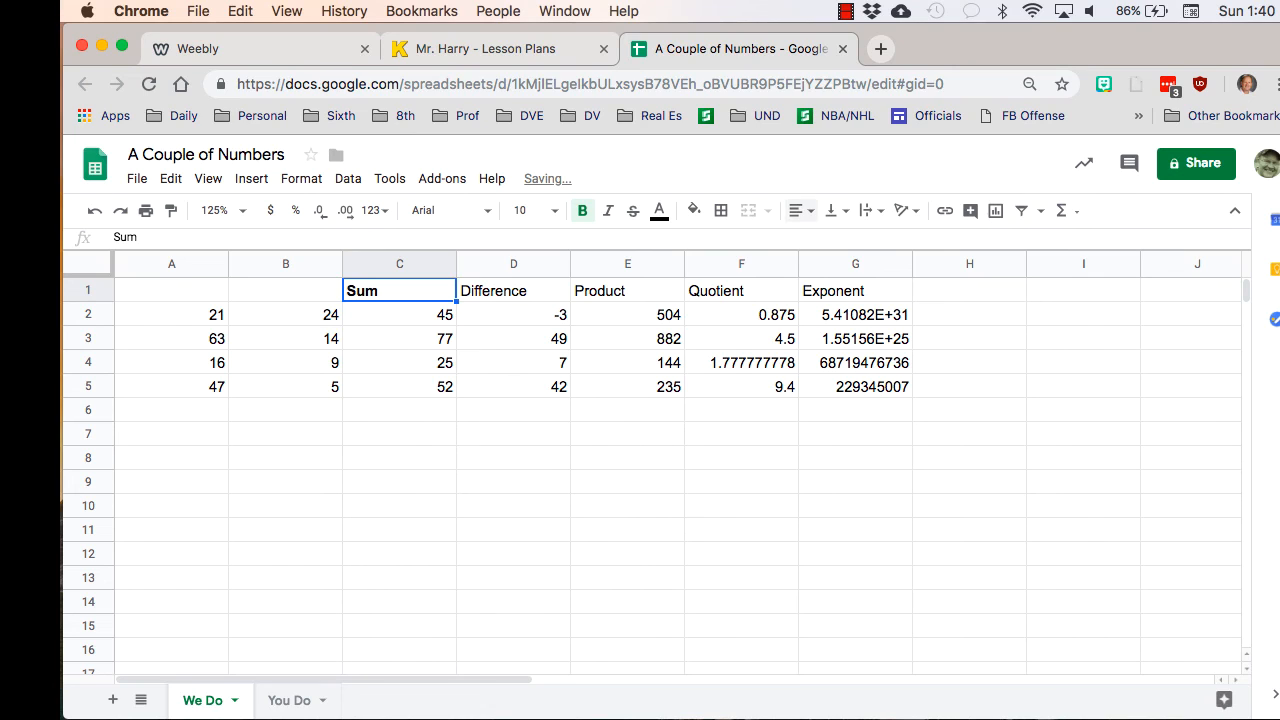
{"action": "left_click", "coordinate": [796, 210]}
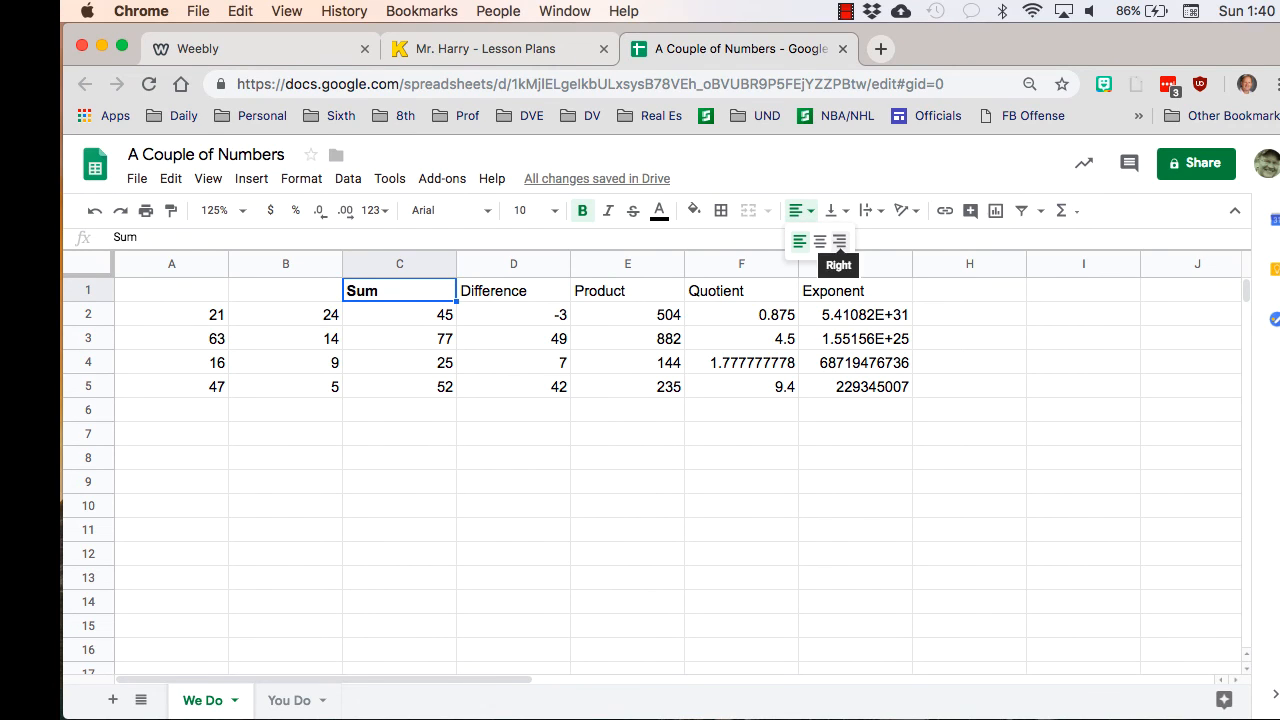
{"action": "left_click", "coordinate": [839, 241]}
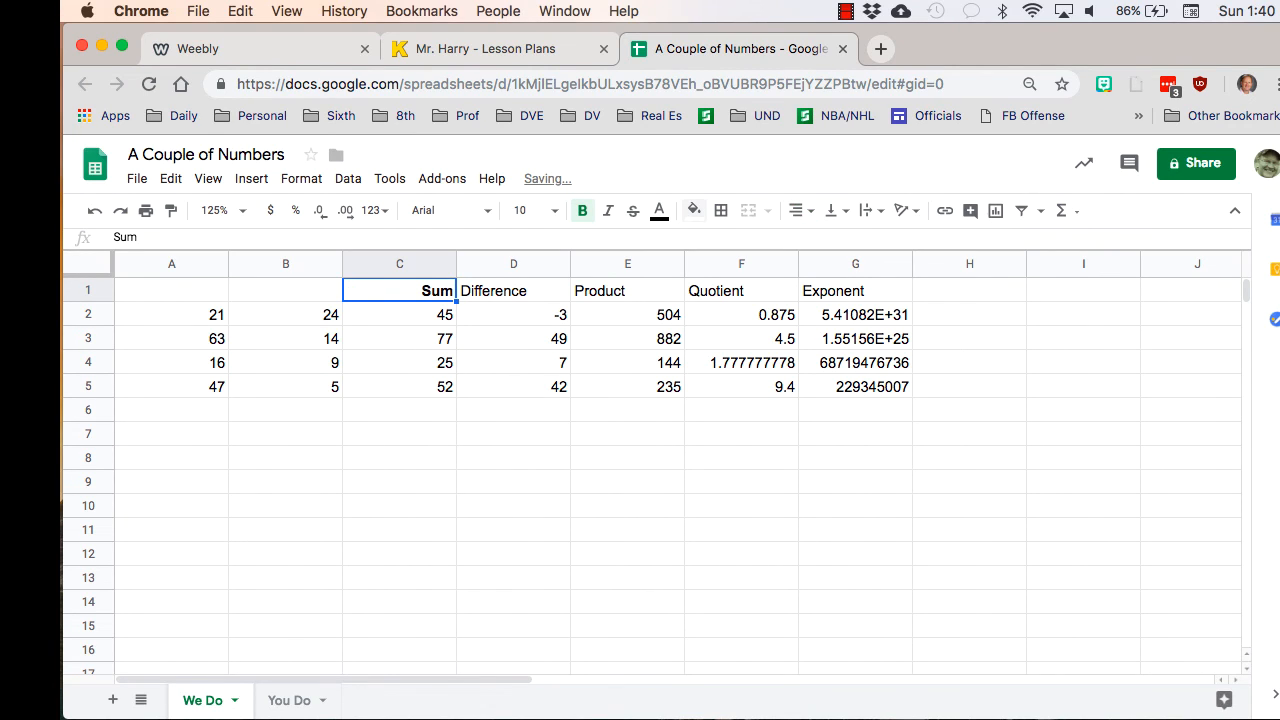
{"action": "left_click", "coordinate": [693, 210]}
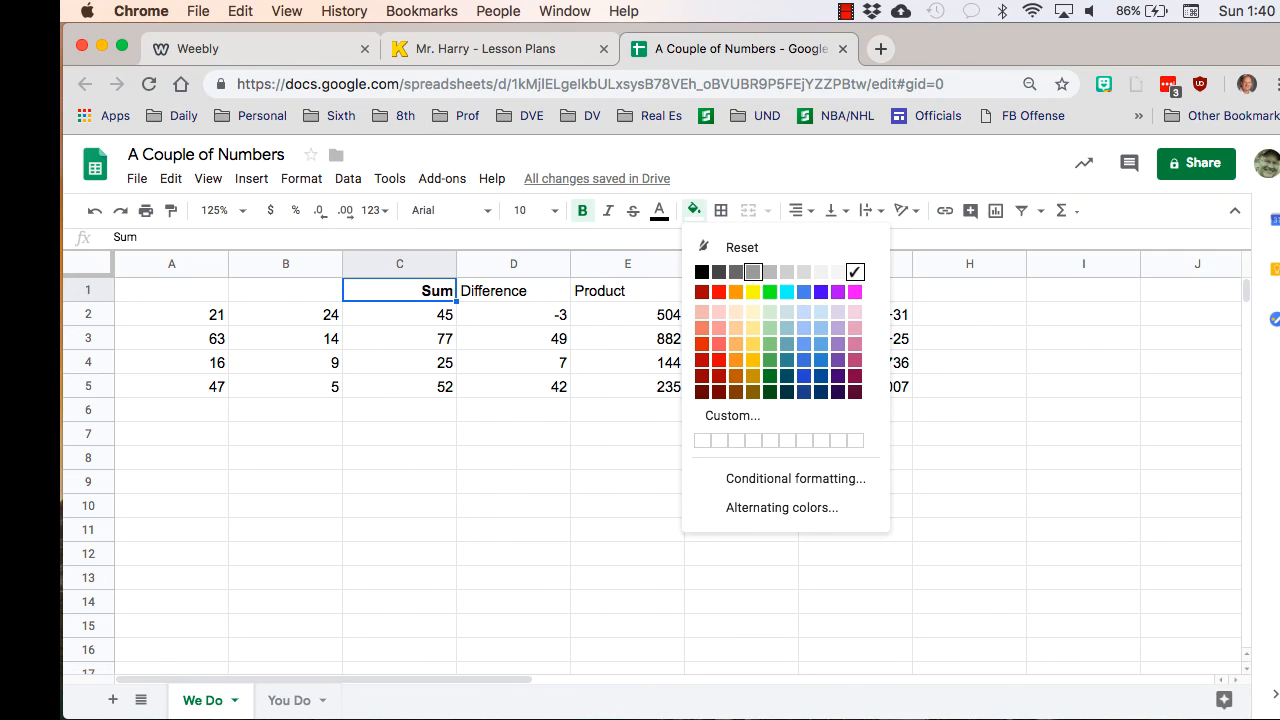
{"action": "left_click", "coordinate": [787, 291]}
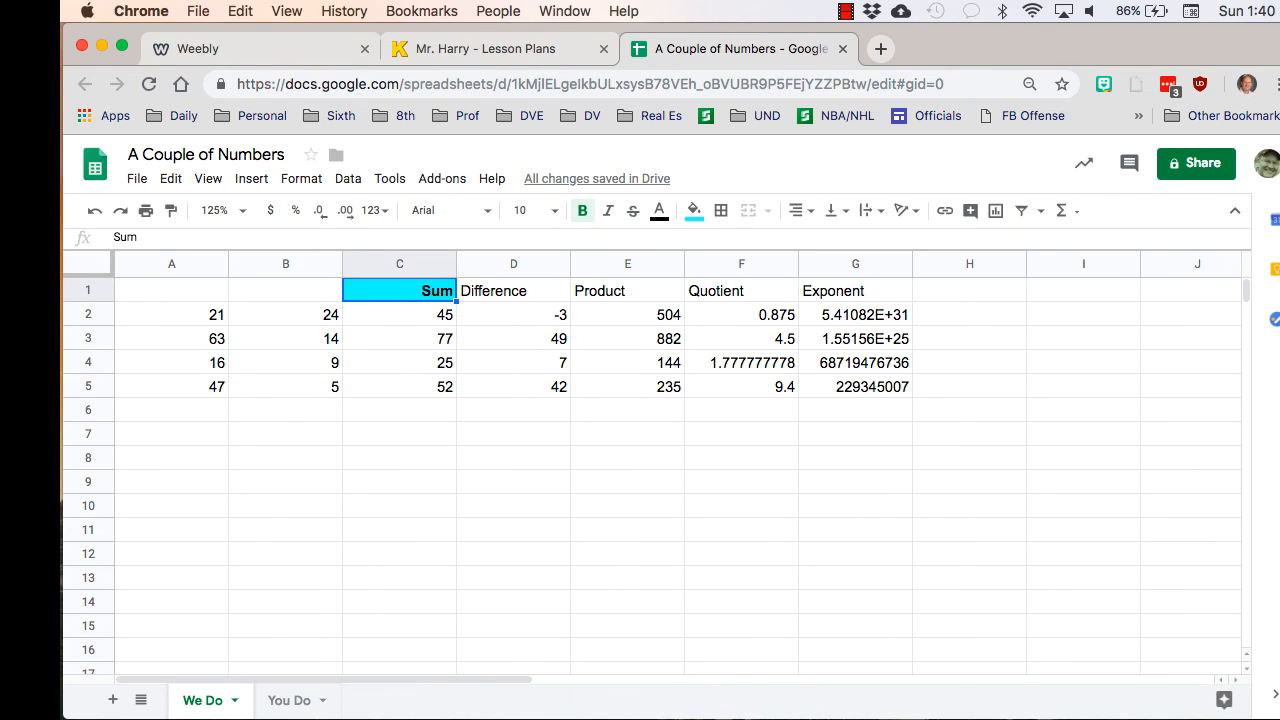
{"action": "left_click", "coordinate": [513, 291]}
{"action": "left_click", "coordinate": [627, 291]}
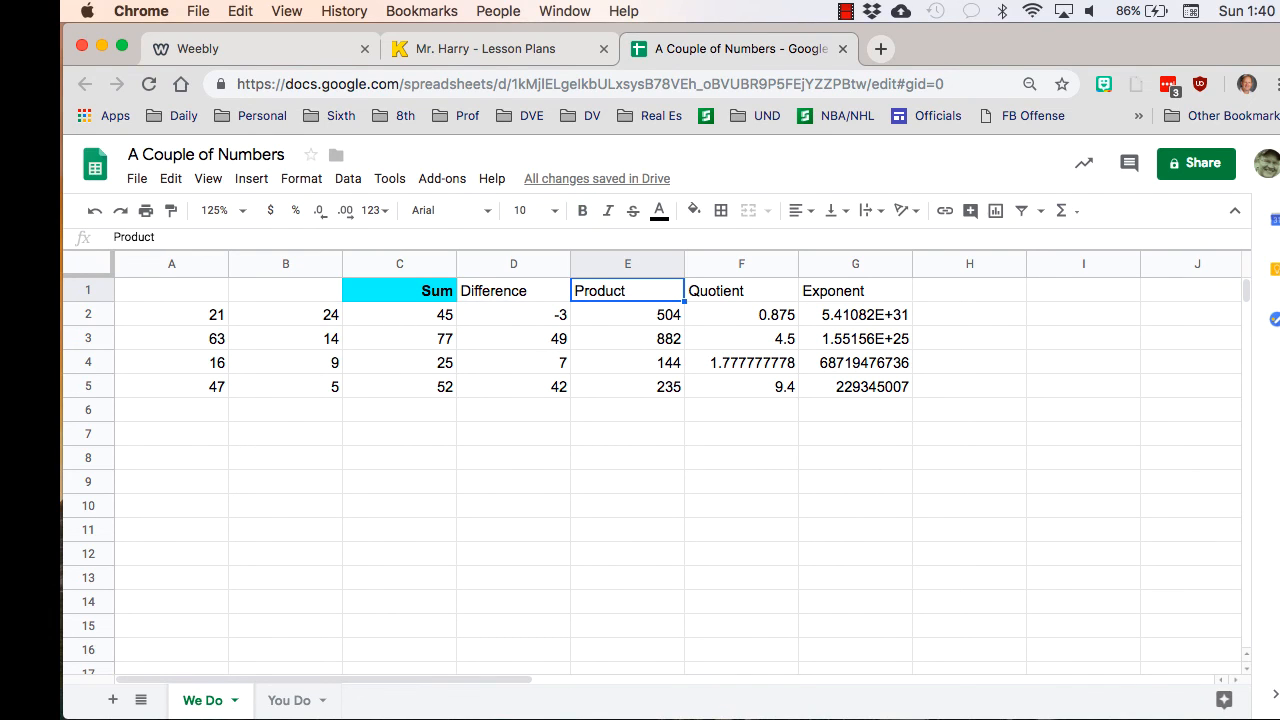
{"action": "left_click", "coordinate": [627, 434]}
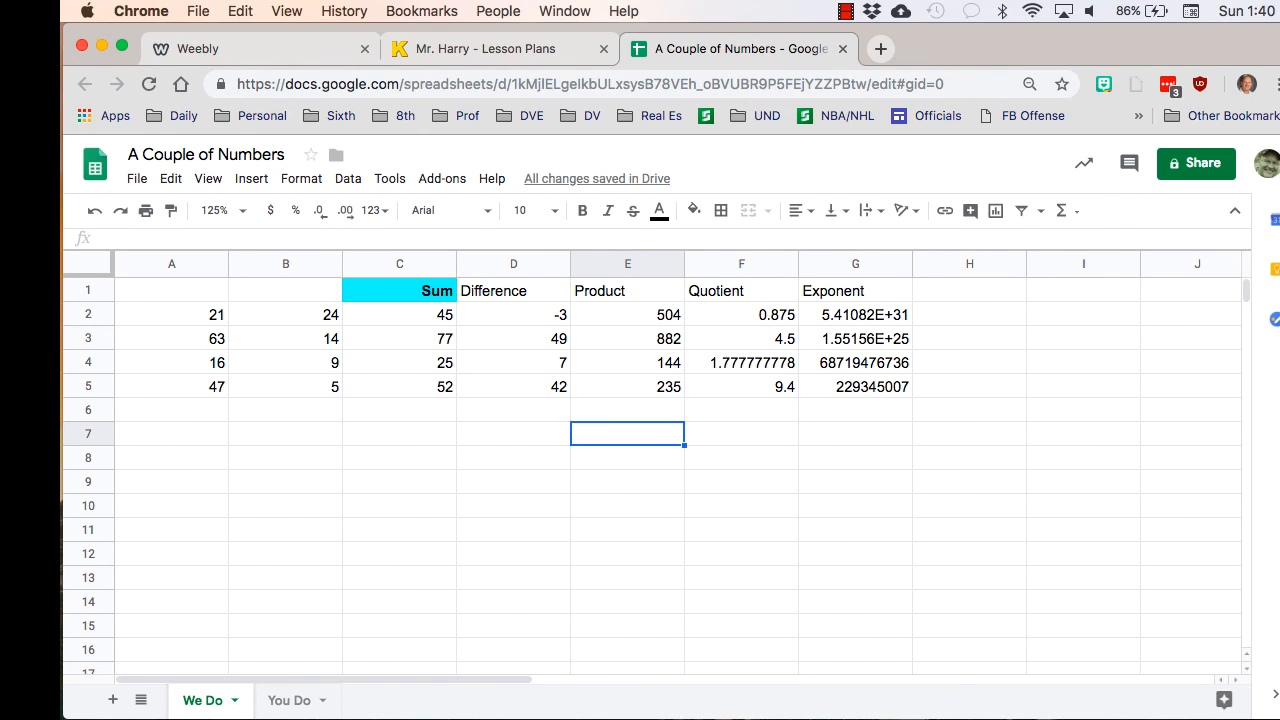
{"action": "left_click", "coordinate": [513, 291]}
{"action": "left_click_drag", "start_coordinate": [513, 291], "coordinate": [855, 291]}
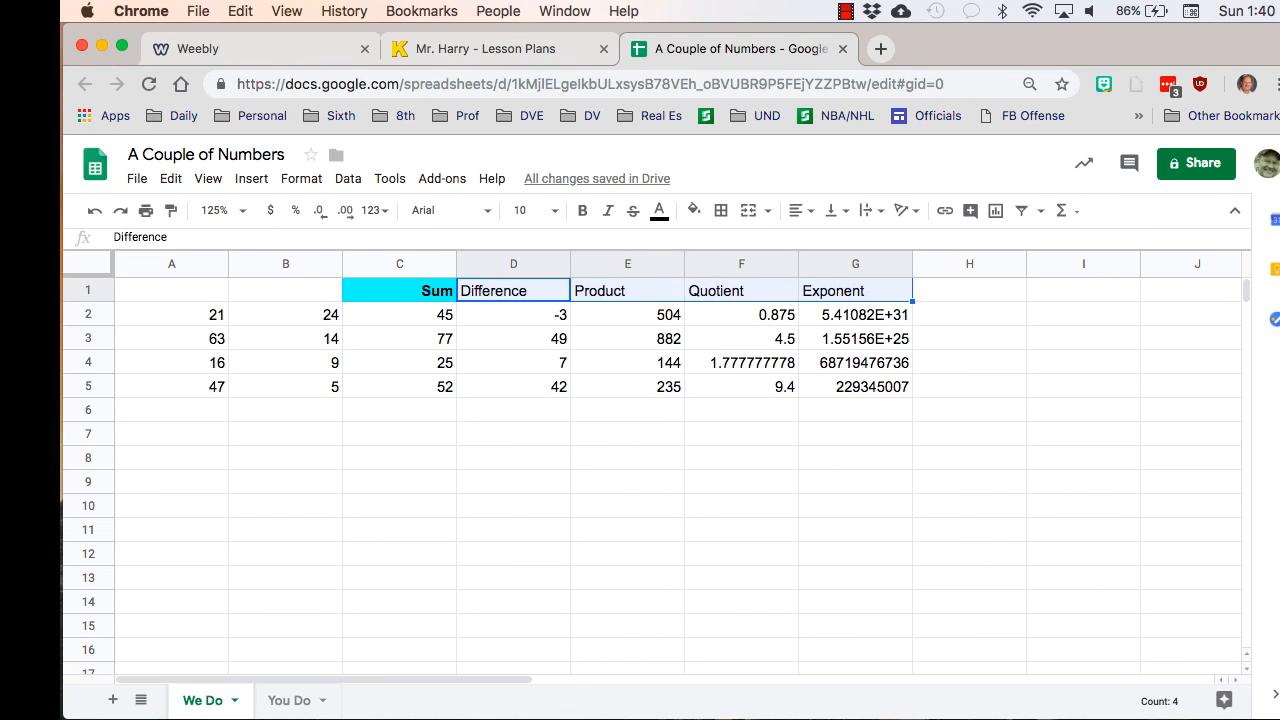
{"action": "left_click", "coordinate": [627, 363]}
- Format the Difference heading in D1 as bold, right-aligned text with a green fill
{"action": "left_click", "coordinate": [513, 291]}
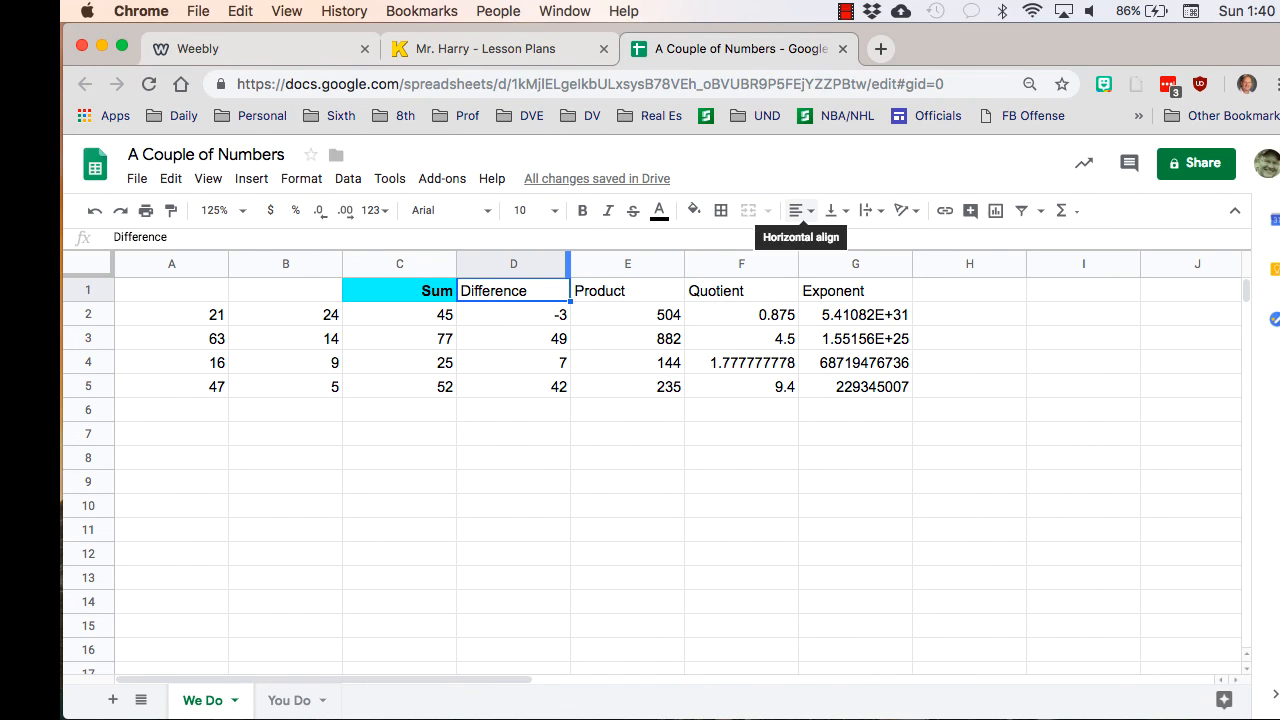
{"action": "left_click", "coordinate": [803, 210]}
{"action": "left_click", "coordinate": [839, 241]}
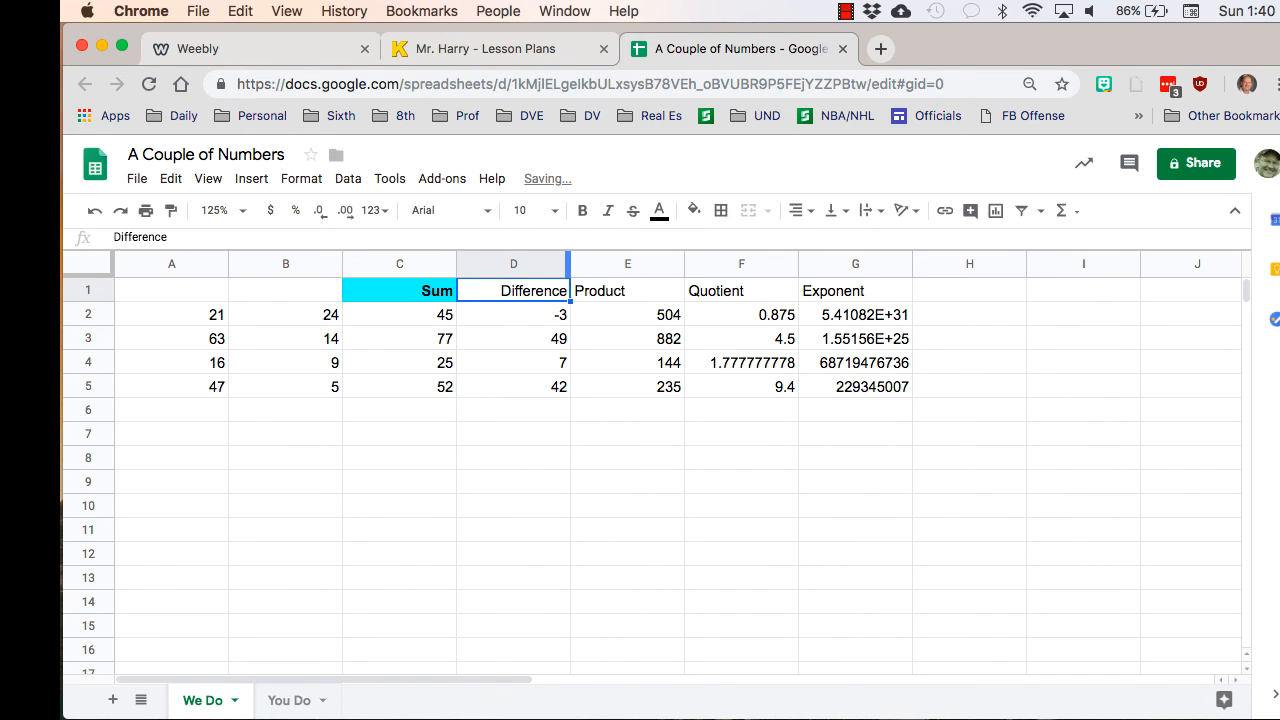
{"action": "left_click", "coordinate": [694, 210]}
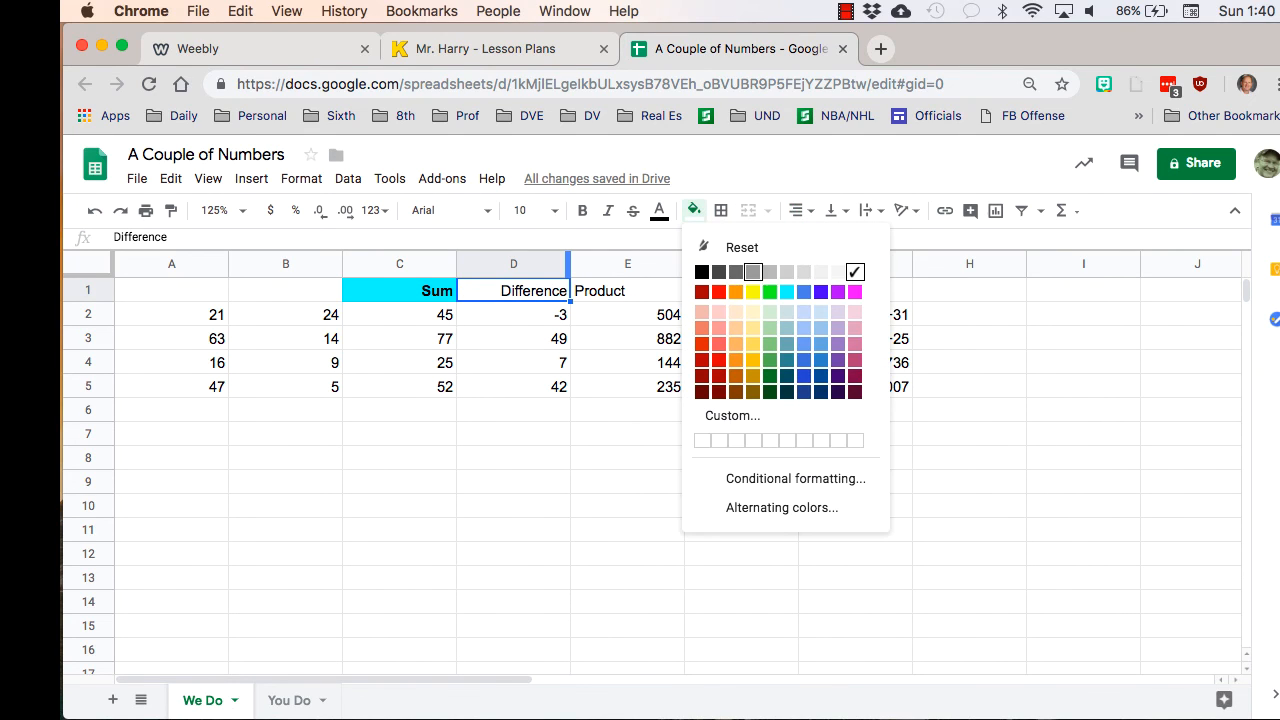
{"action": "left_click", "coordinate": [769, 291]}
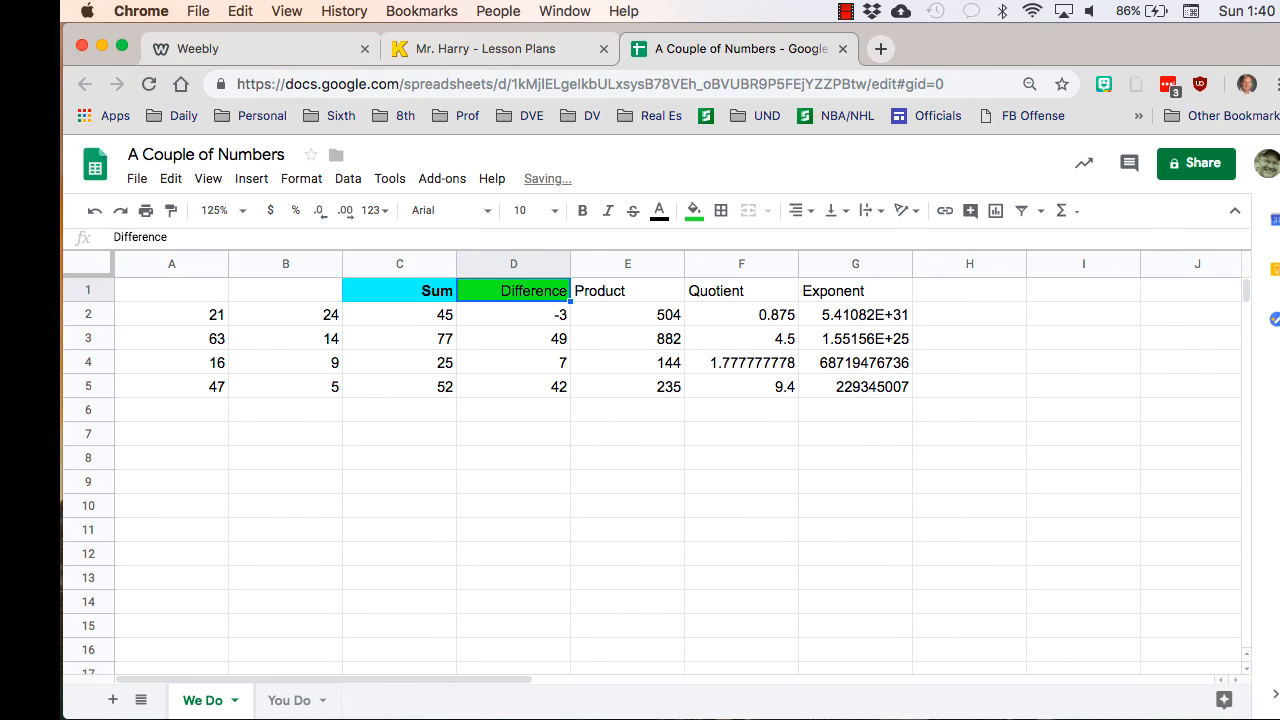
{"action": "left_click", "coordinate": [627, 291]}
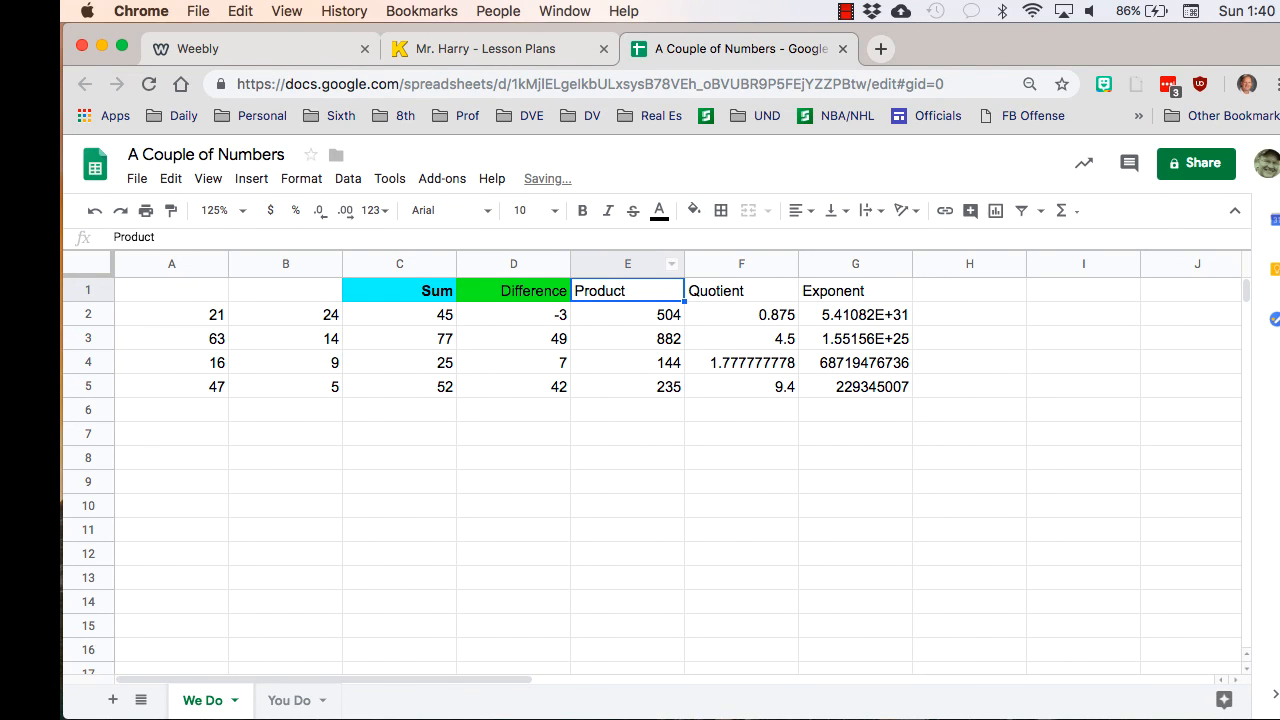
{"action": "left_click", "coordinate": [513, 291]}
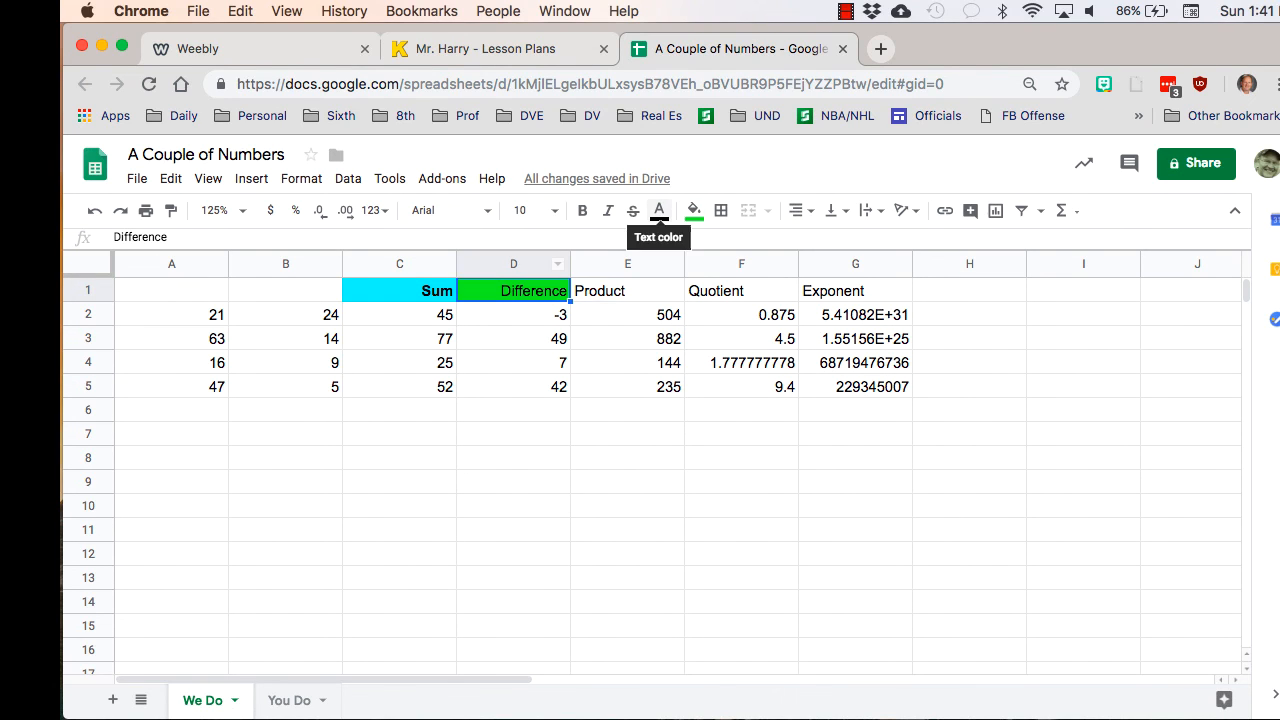
{"action": "left_click", "coordinate": [582, 211]}
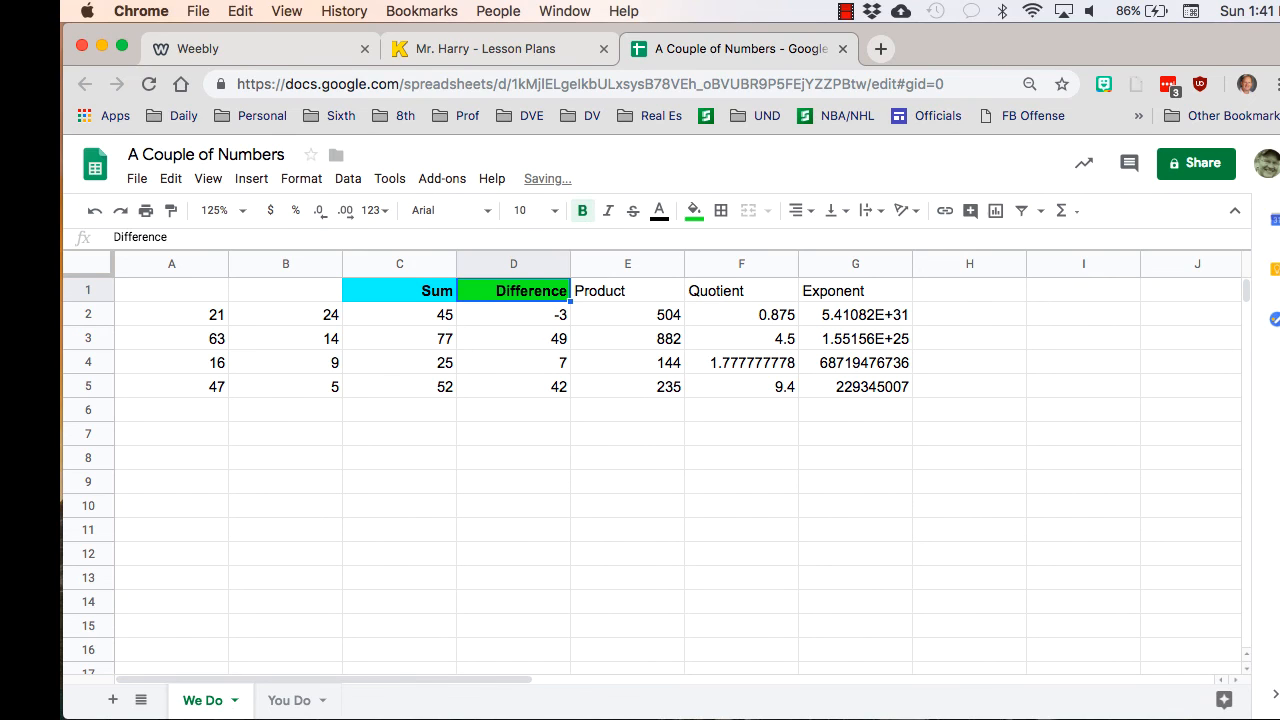
- Format the Product heading in E1 as bold, right-aligned text with a purple fill
{"action": "left_click", "coordinate": [627, 291]}
{"action": "left_click", "coordinate": [582, 210]}
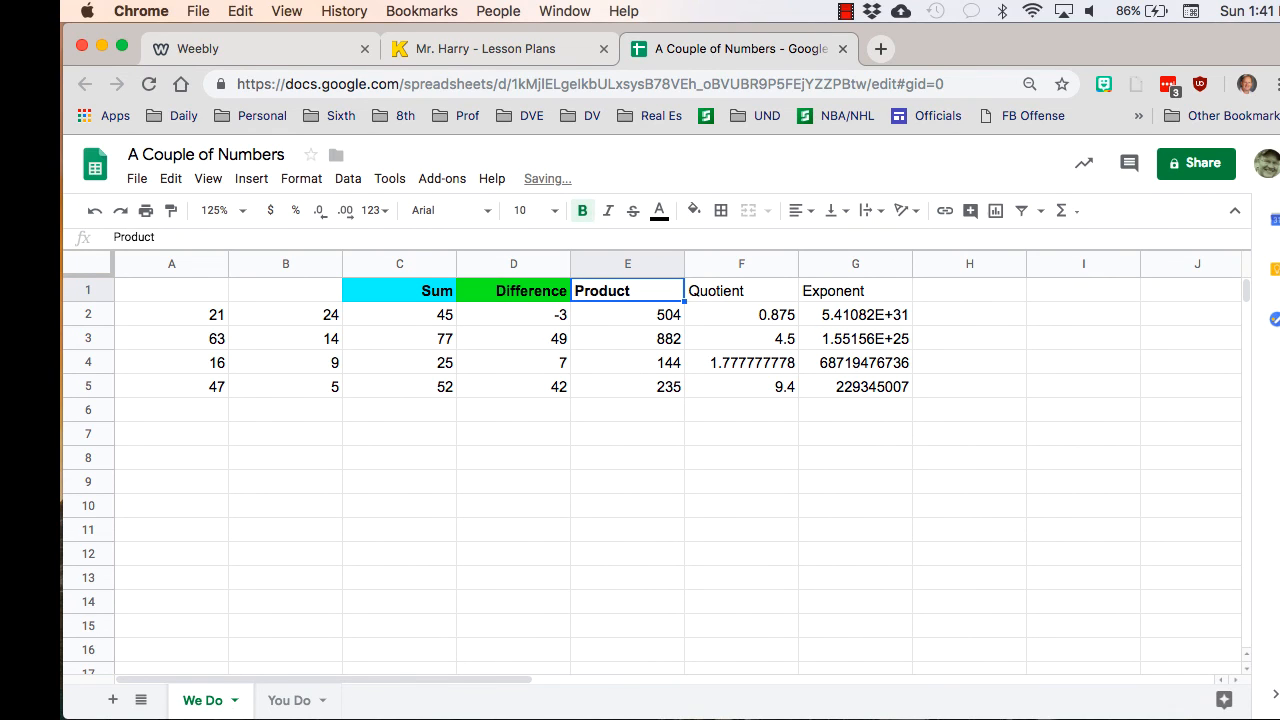
{"action": "left_click", "coordinate": [800, 210]}
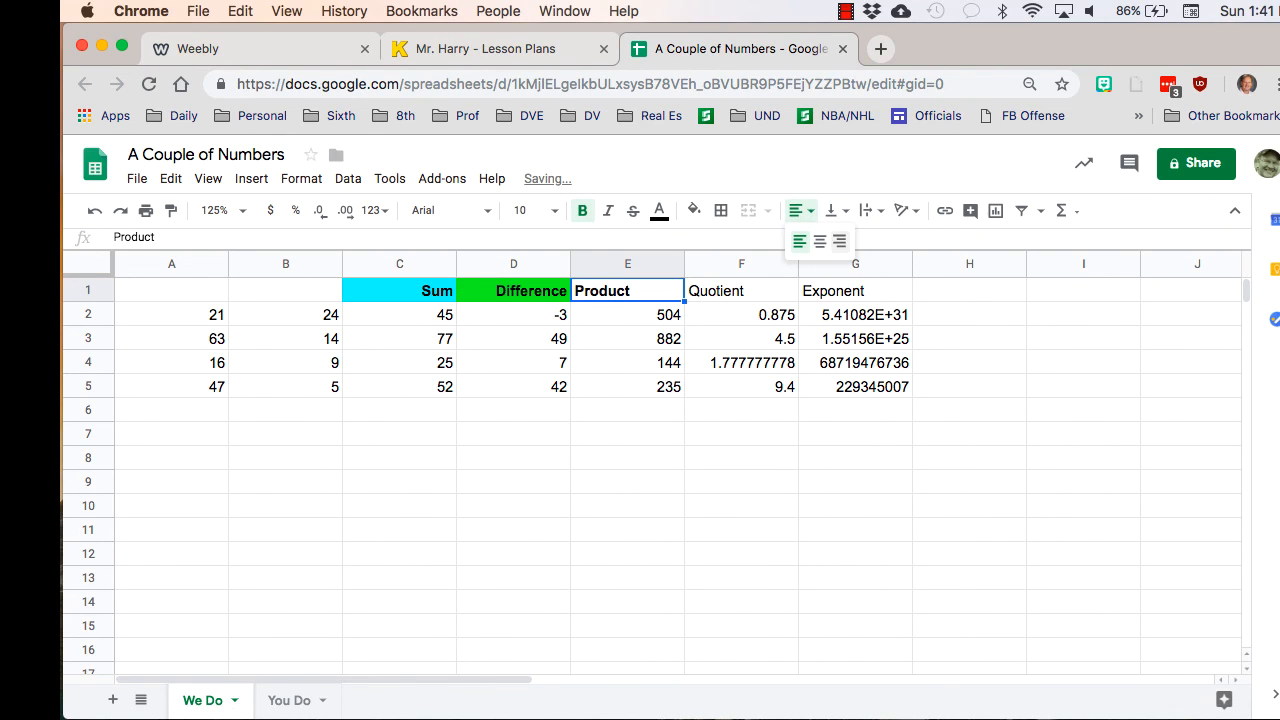
{"action": "left_click", "coordinate": [839, 241]}
{"action": "left_click", "coordinate": [694, 210]}
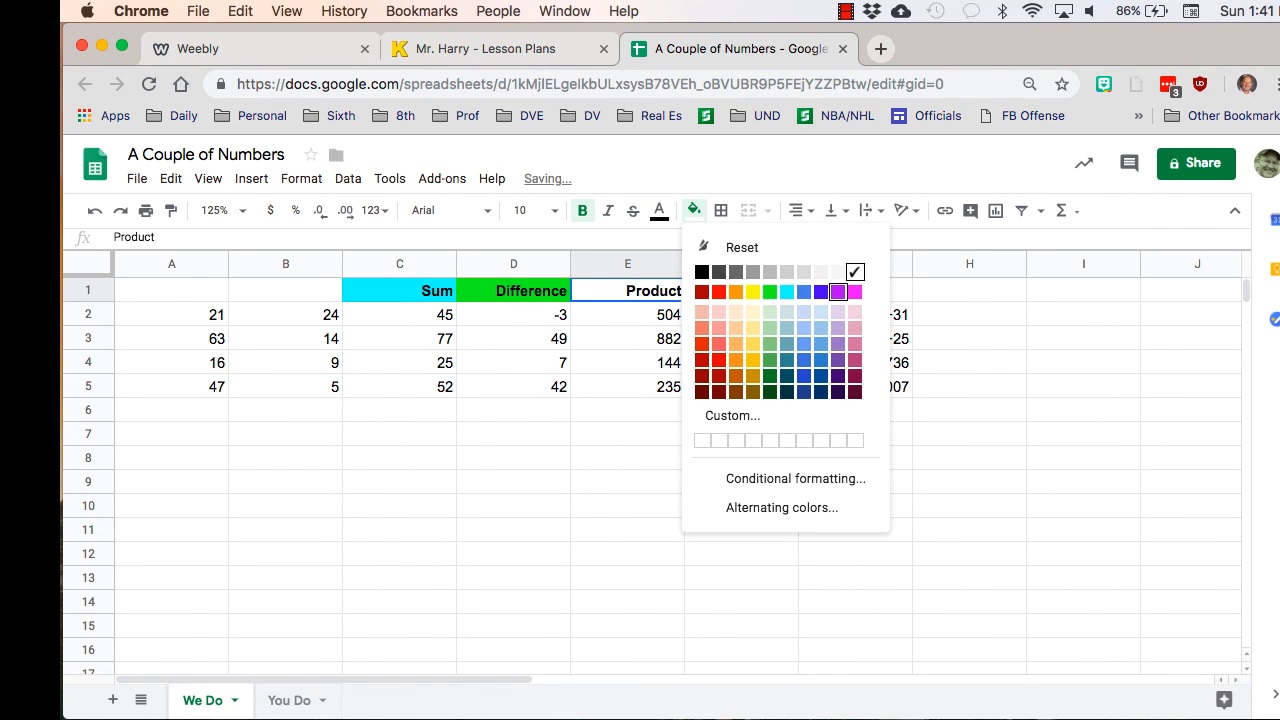
{"action": "left_click", "coordinate": [837, 291]}
- Format the Quotient heading in F1 as bold, right-aligned text with a red fill
{"action": "left_click", "coordinate": [741, 290]}
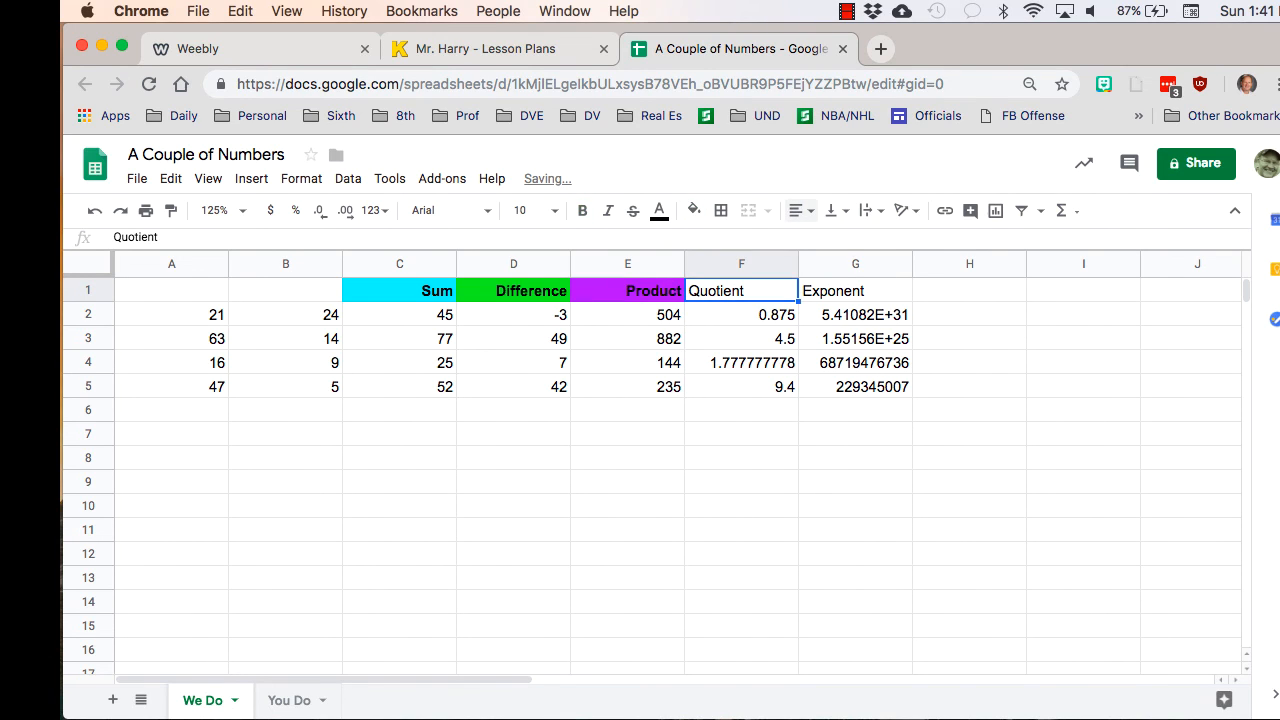
{"action": "left_click", "coordinate": [800, 210]}
{"action": "left_click", "coordinate": [839, 241]}
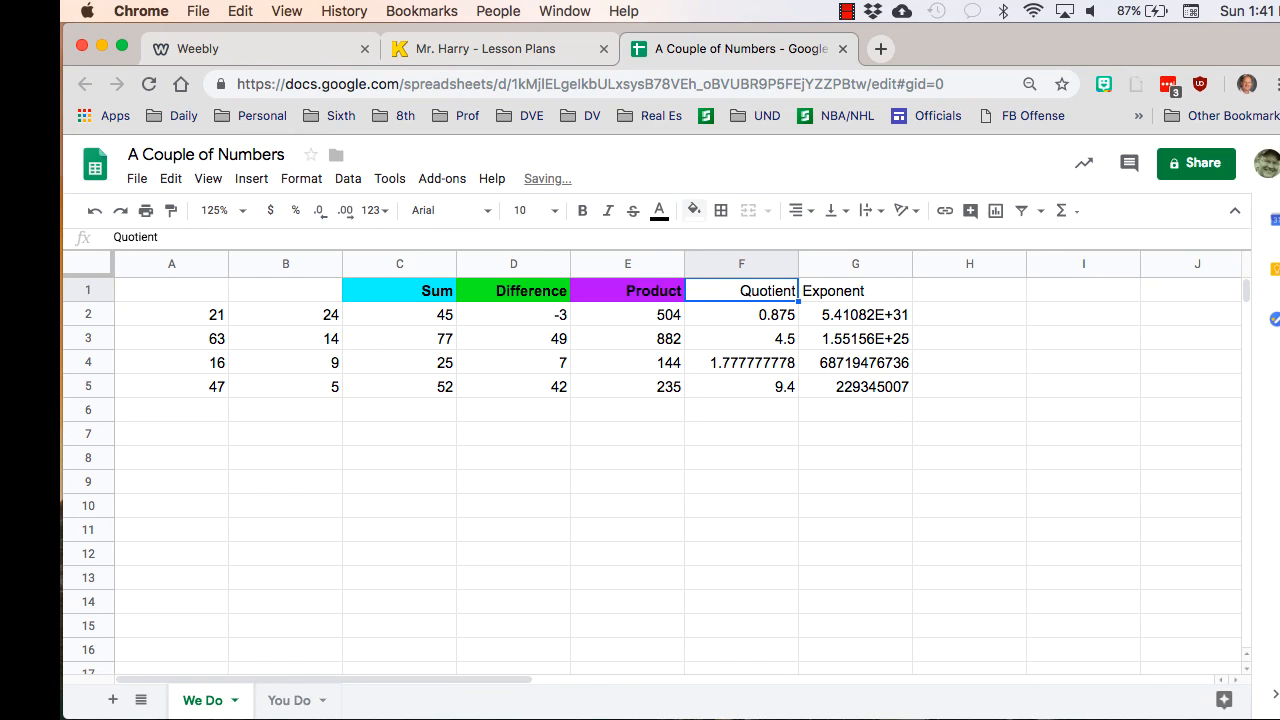
{"action": "left_click", "coordinate": [582, 210]}
{"action": "left_click", "coordinate": [693, 210]}
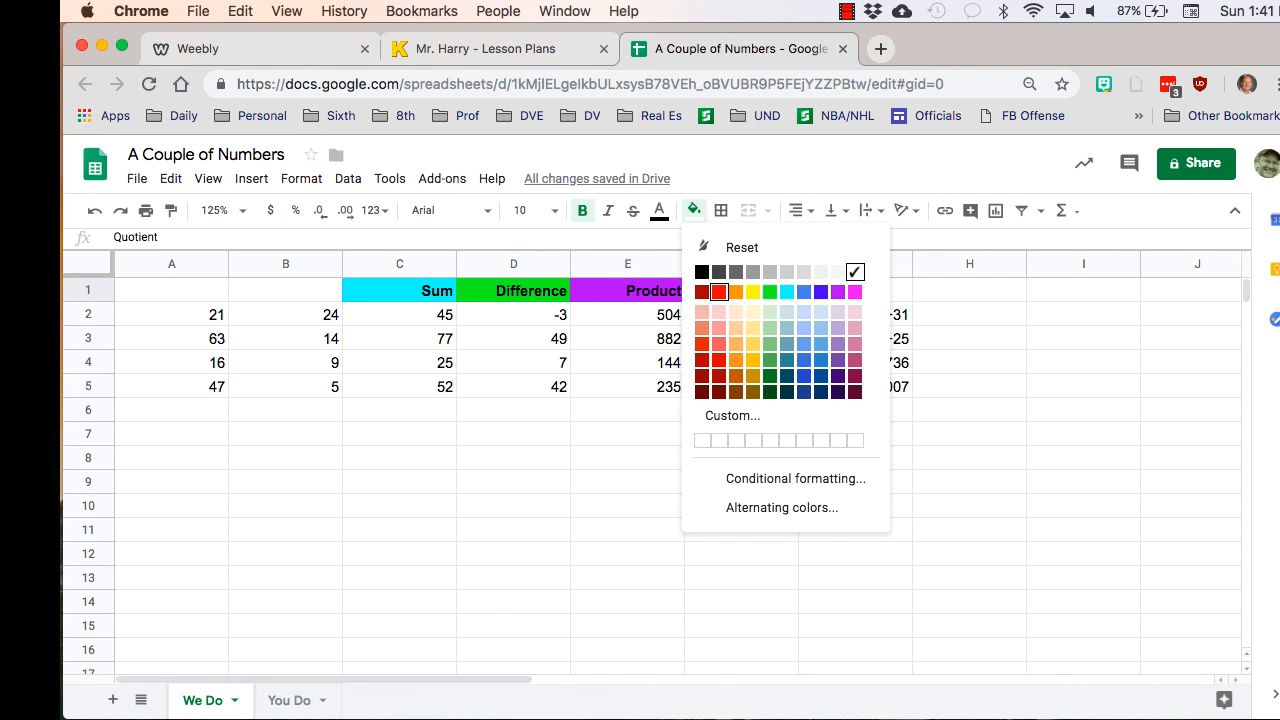
{"action": "left_click", "coordinate": [718, 291]}
- Format the Exponent heading in G1 as bold, right-aligned text with an orange fill
{"action": "left_click", "coordinate": [855, 290]}
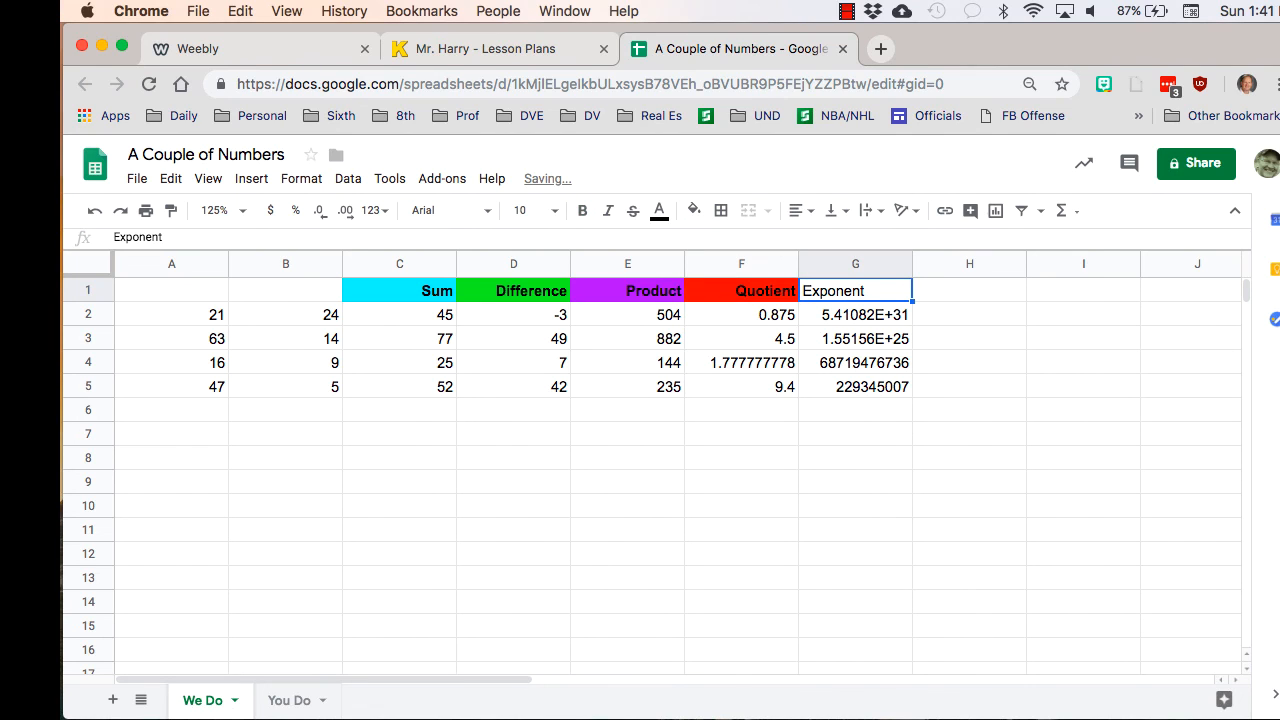
{"action": "left_click", "coordinate": [800, 211]}
{"action": "left_click", "coordinate": [839, 241]}
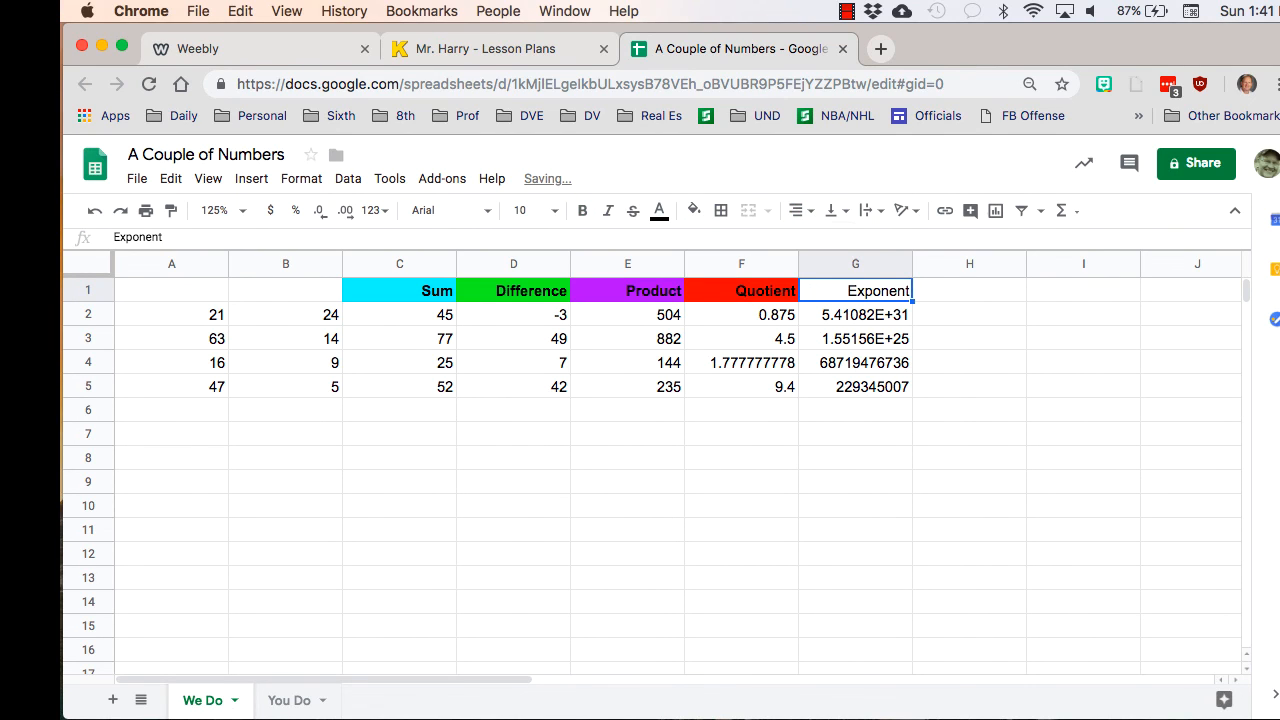
{"action": "left_click", "coordinate": [693, 210]}
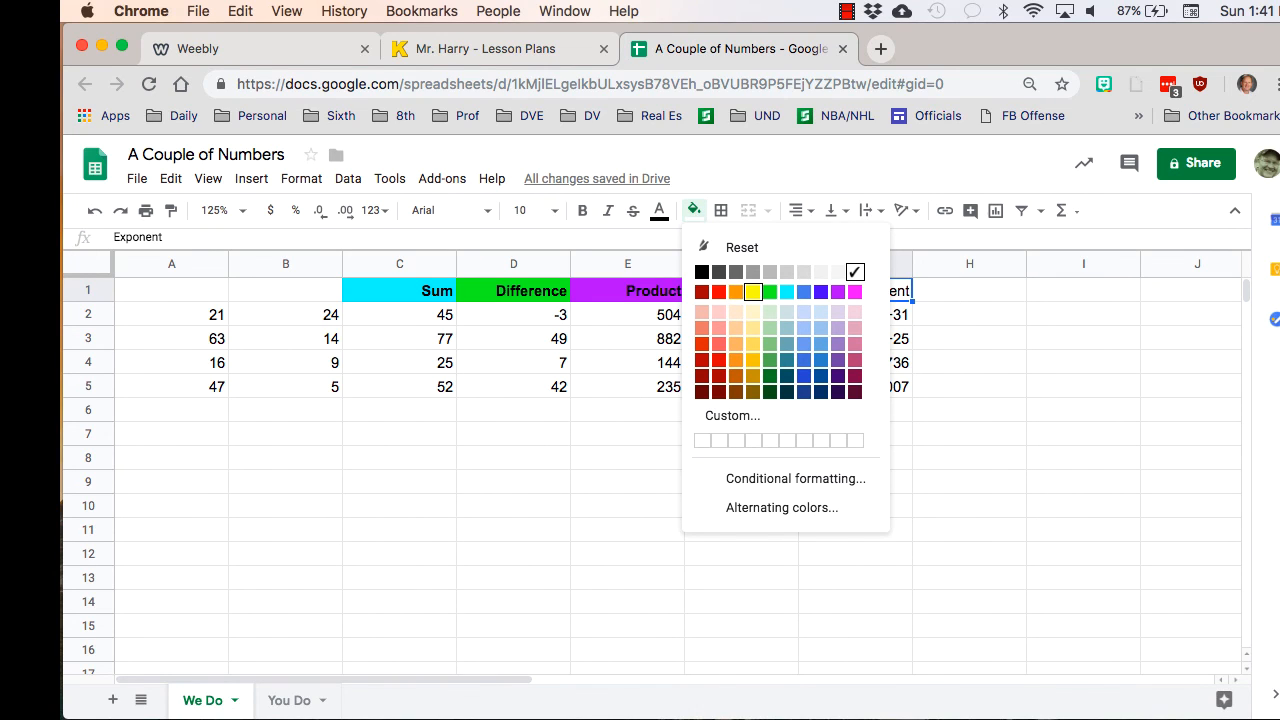
{"action": "left_click", "coordinate": [736, 292]}
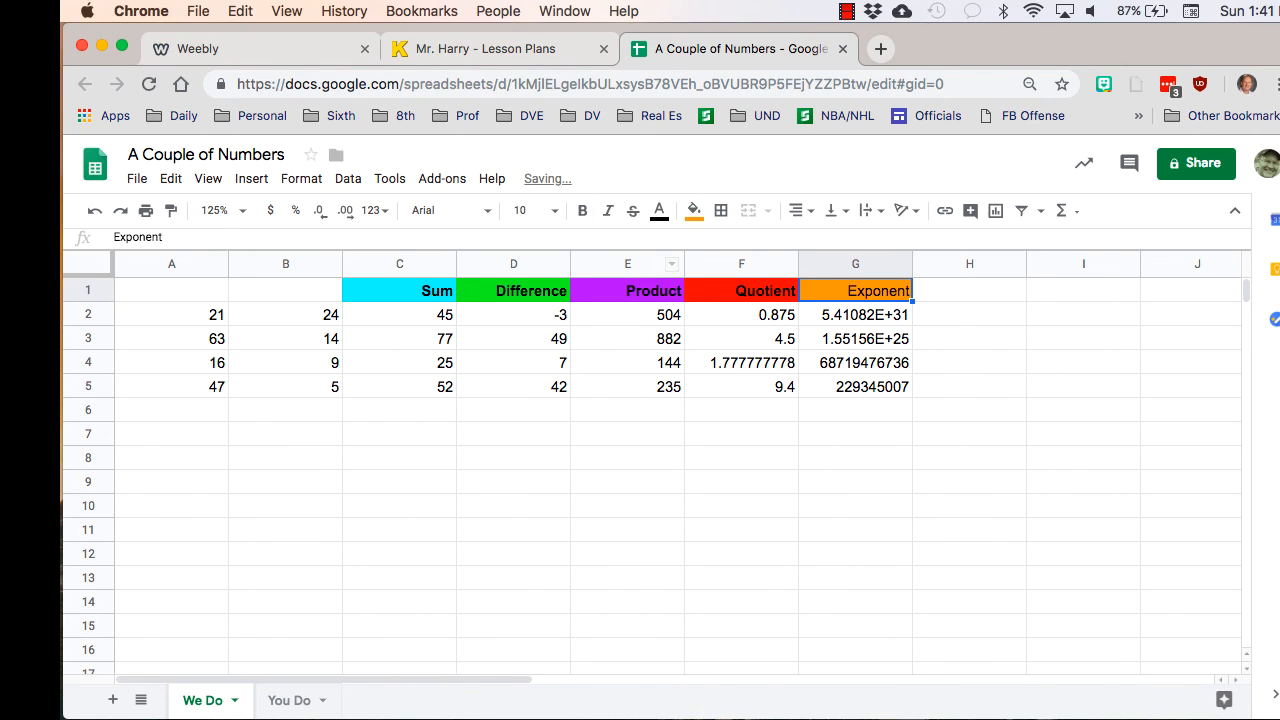
{"action": "left_click", "coordinate": [582, 210]}
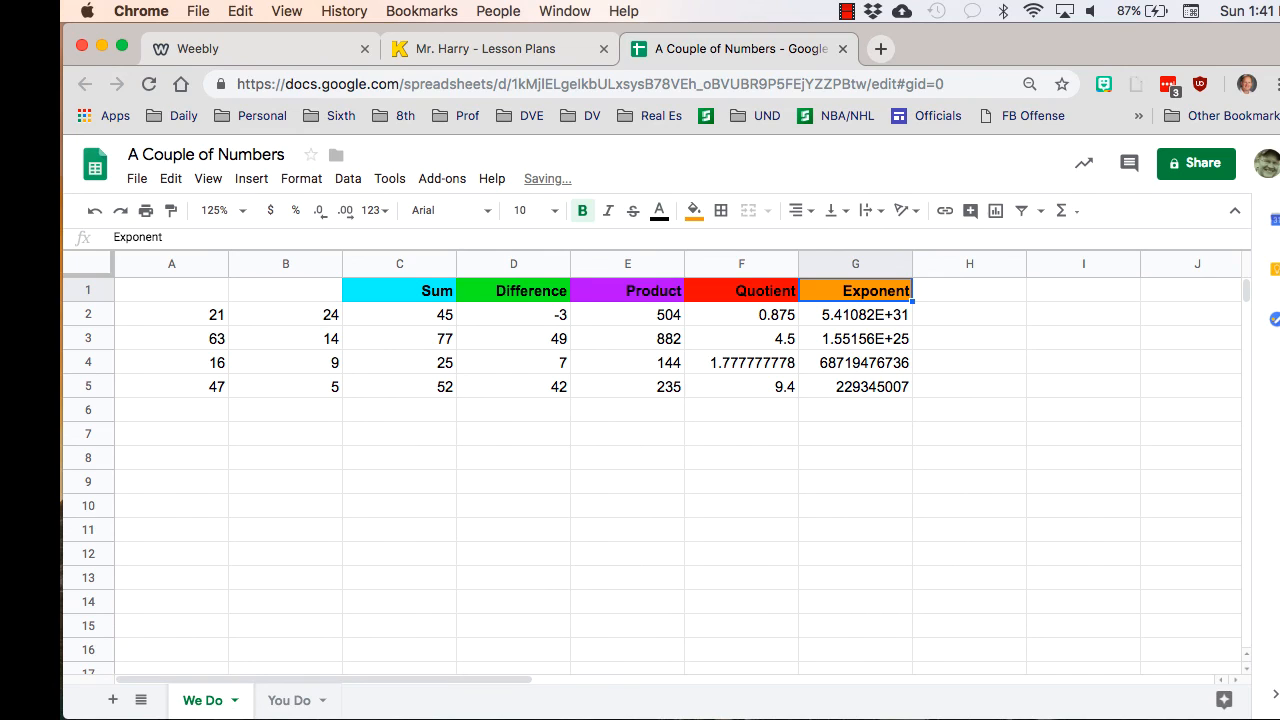